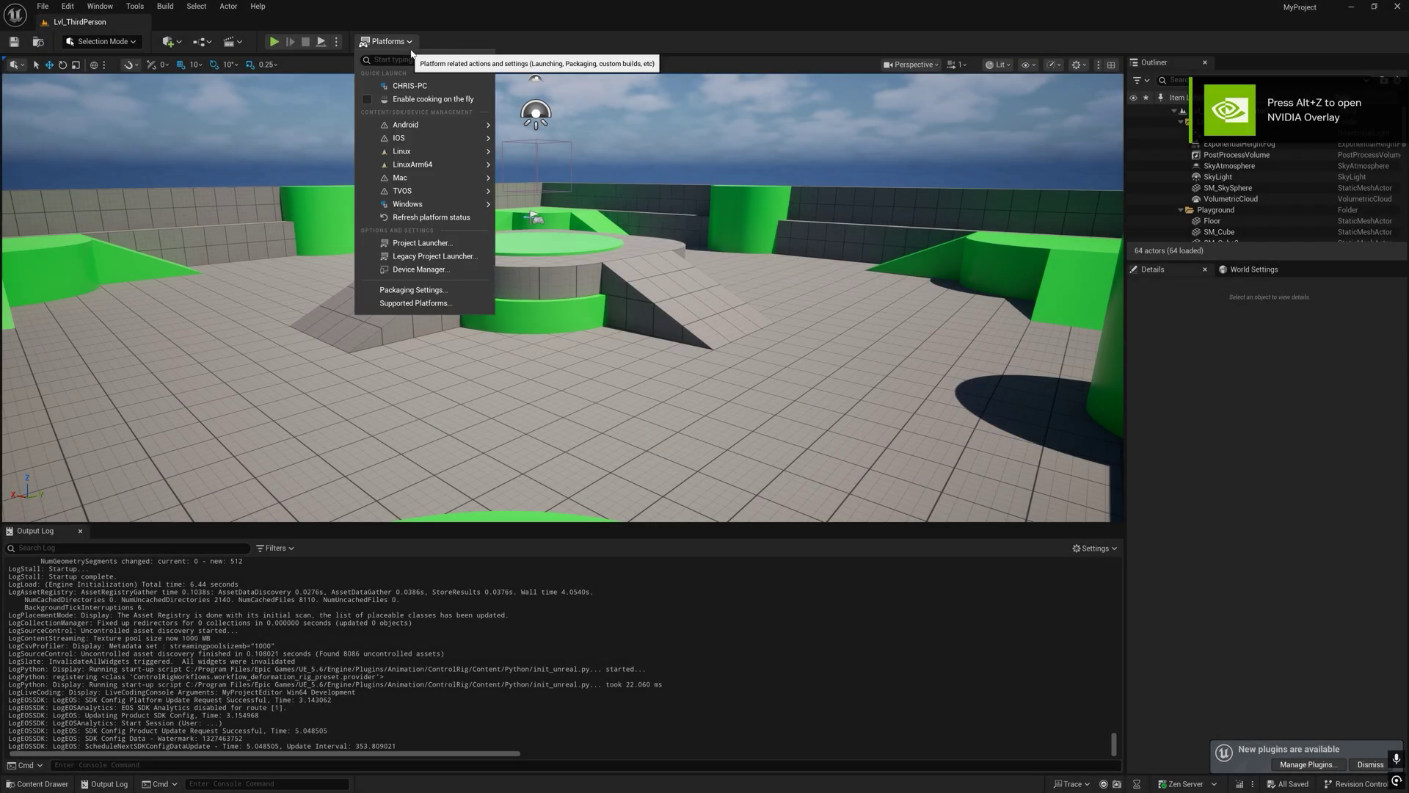
# - Show the Linux submenu with Package Project from the Platforms dropdown
pyautogui.moveTo(461, 156)
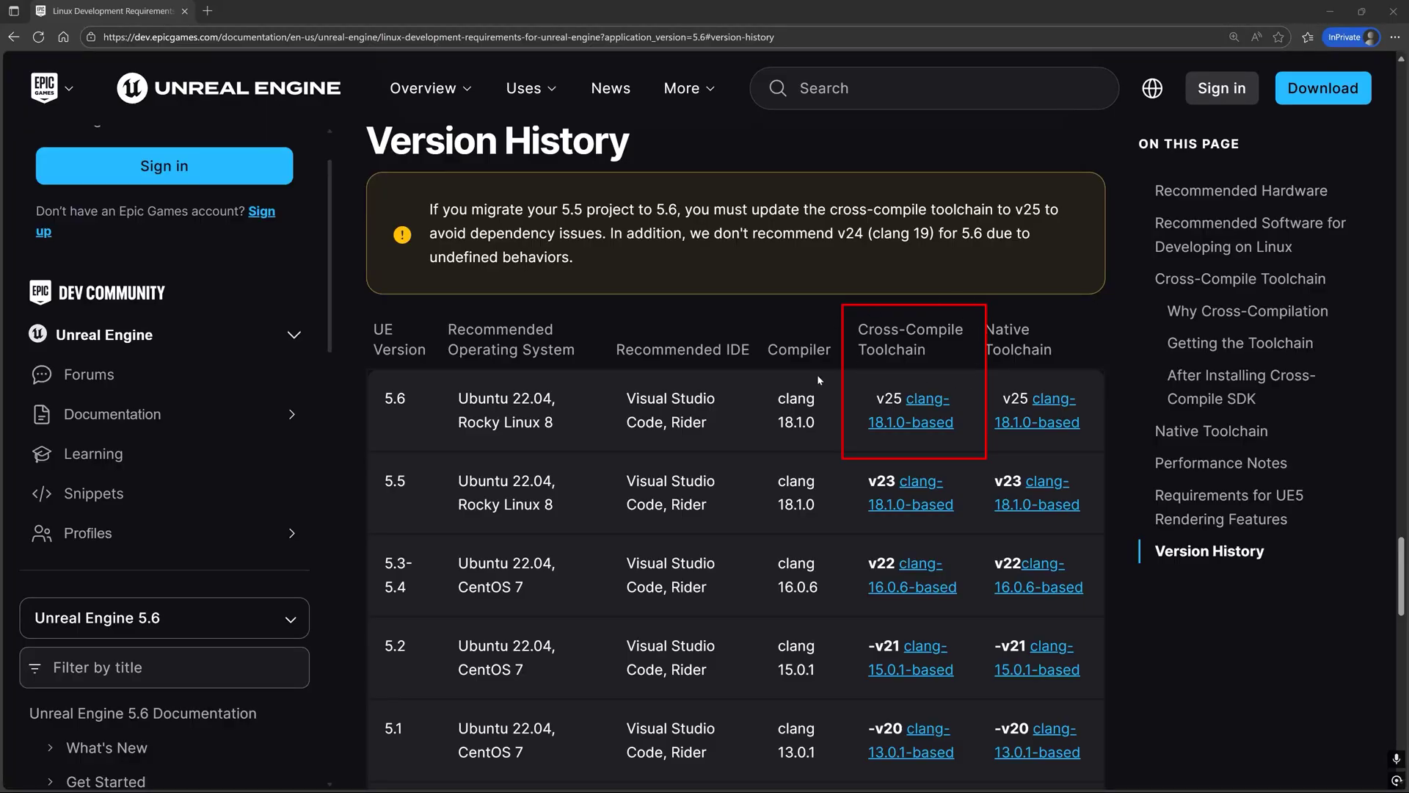
# - Download the v25 clang-18.1.0 cross-compile toolchain for UE 5.6 and run its installer
pyautogui.click(892, 422)
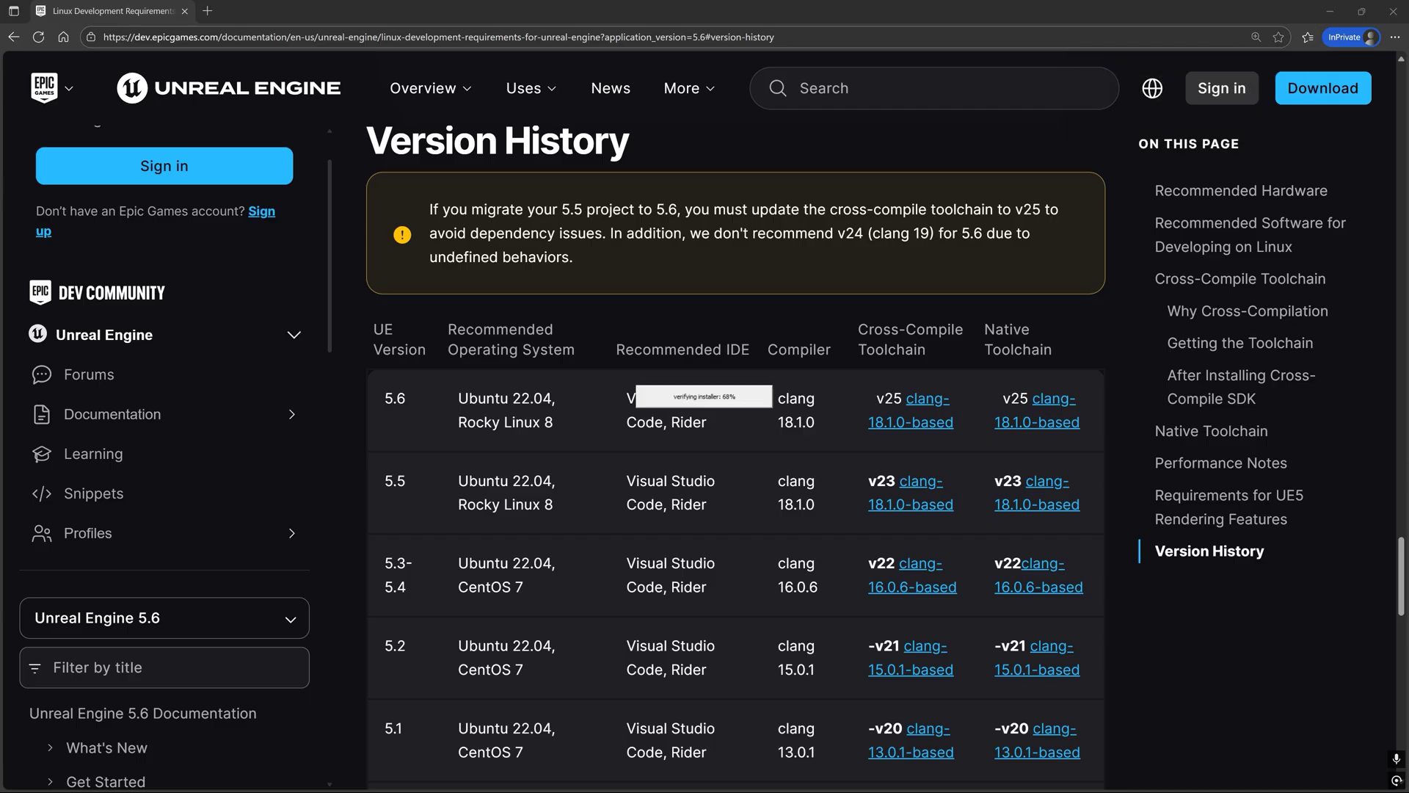
pyautogui.click(788, 464)
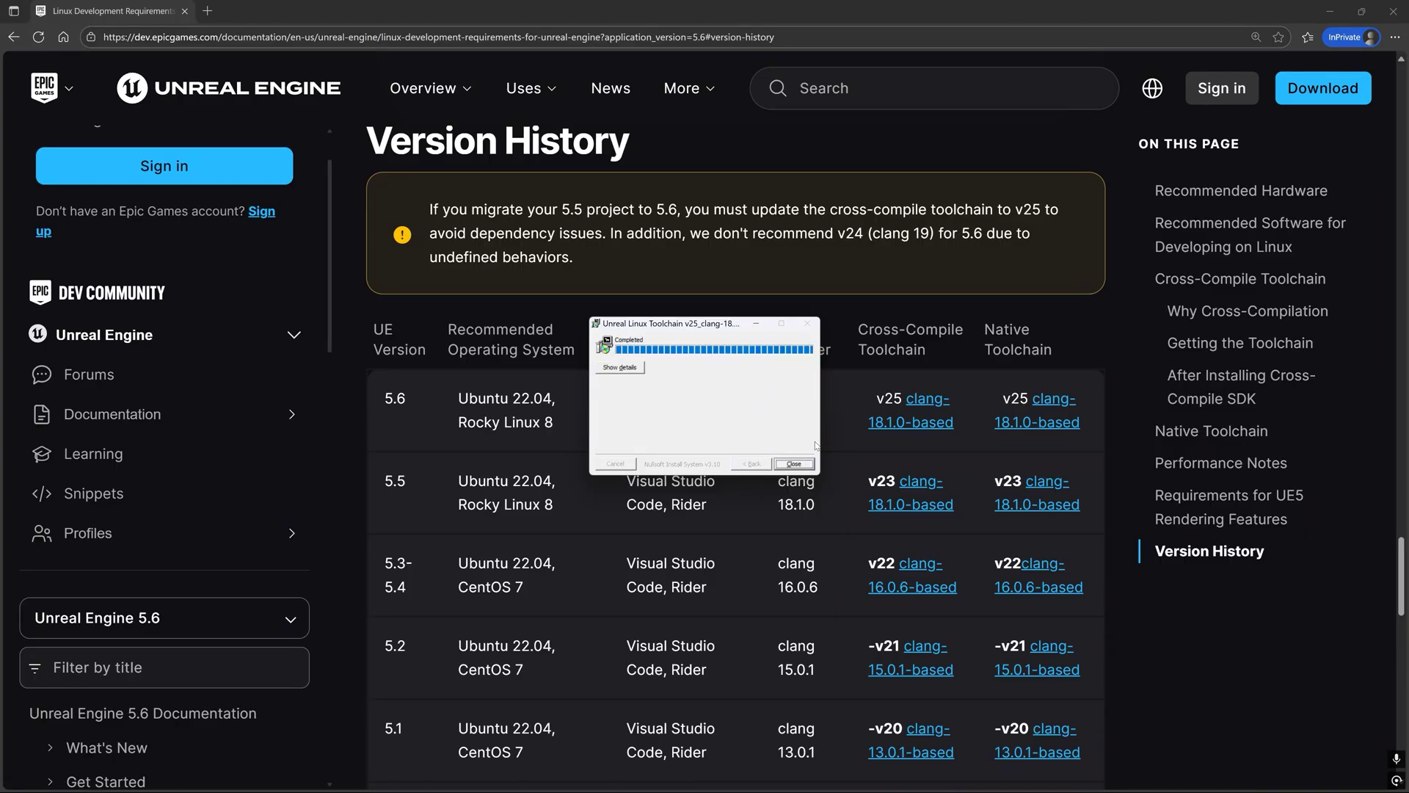
# - Run clang++ -v via LINUX_MULTIARCH_ROOT to confirm clang 18.1.0rc under C:\UnrealToolchains
pyautogui.click(810, 465)
pyautogui.press('super')
pyautogui.write('command prompt')
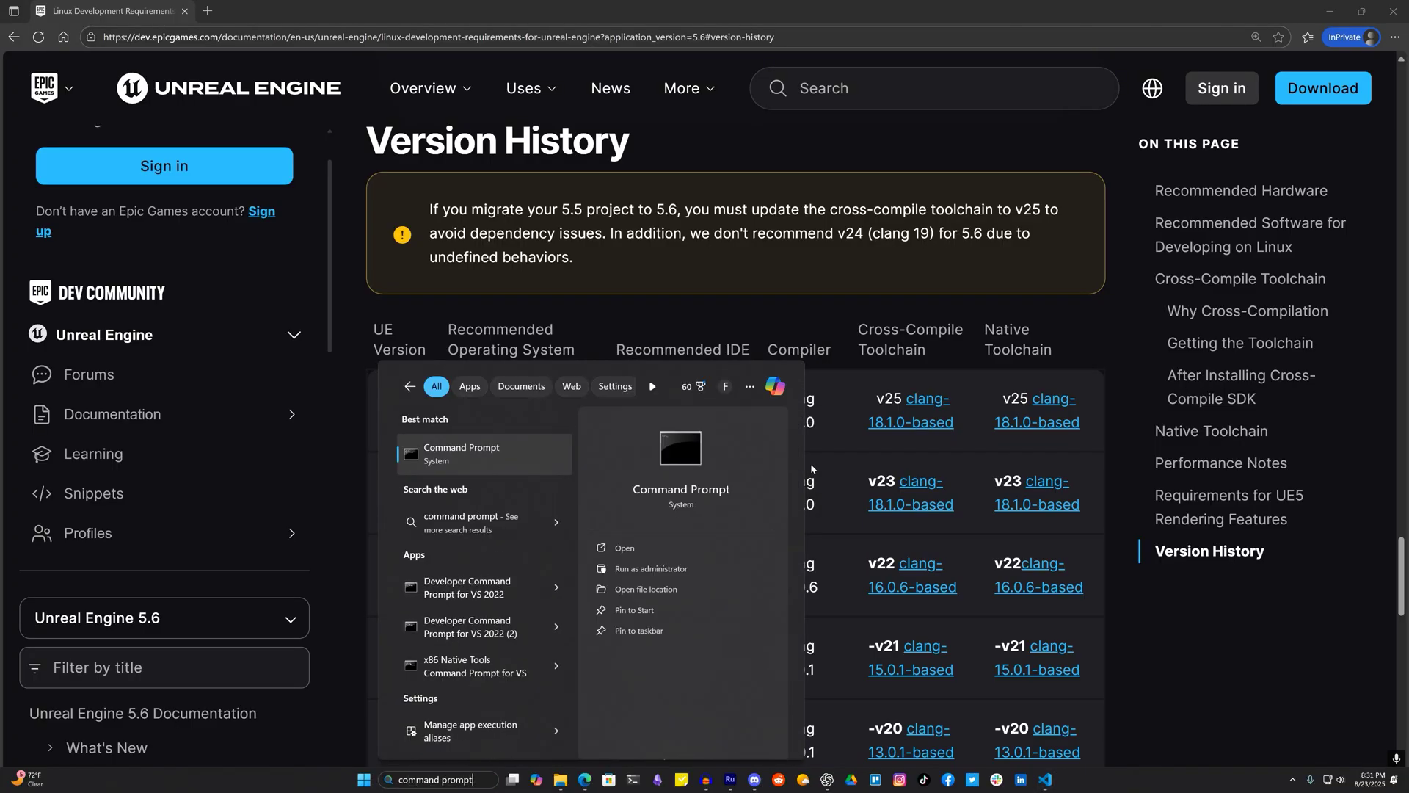
pyautogui.press('Return')
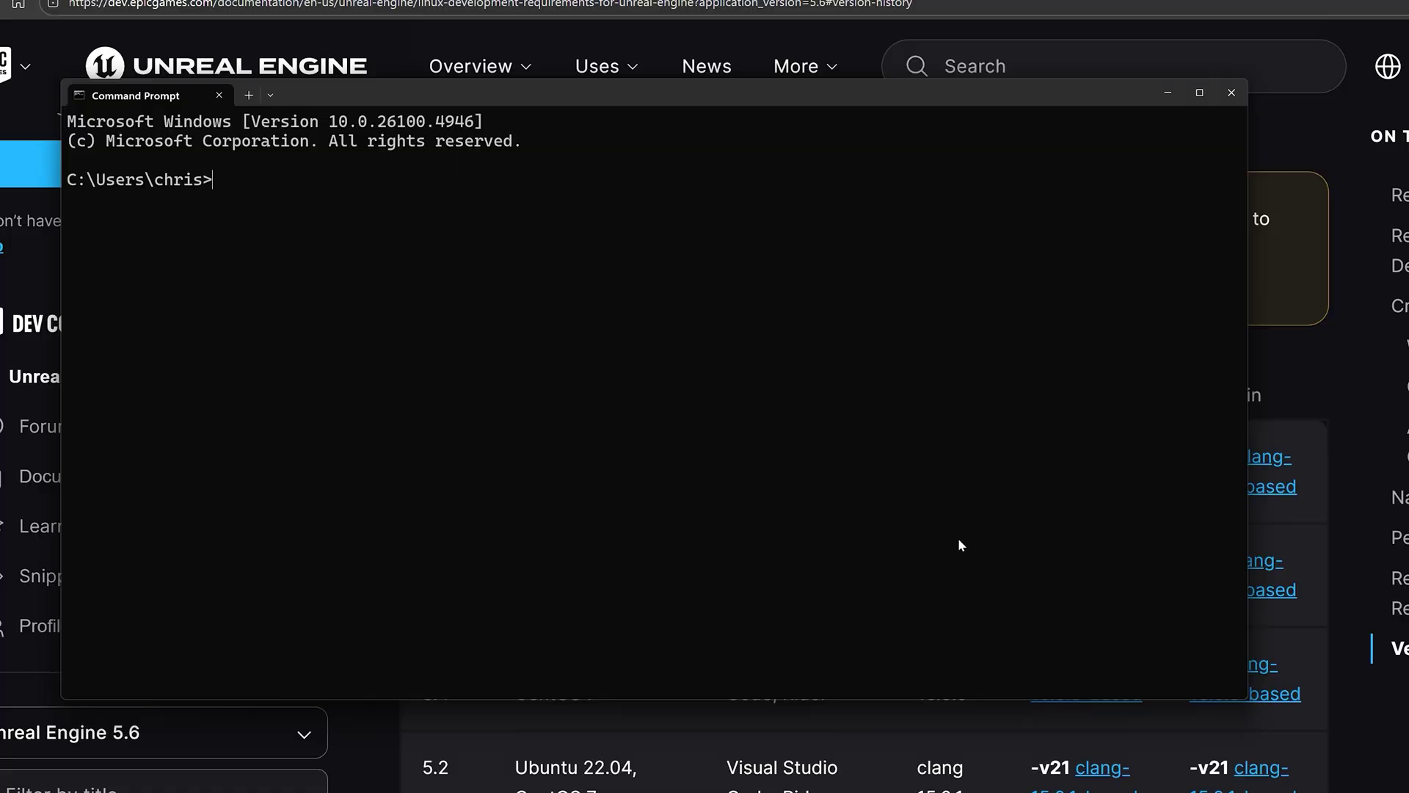
pyautogui.write('%LINUX_MULTIARCH_ROOT%x86_64-unknown-linux-gnu\\bin\\clang++ -v')
pyautogui.press('Return')
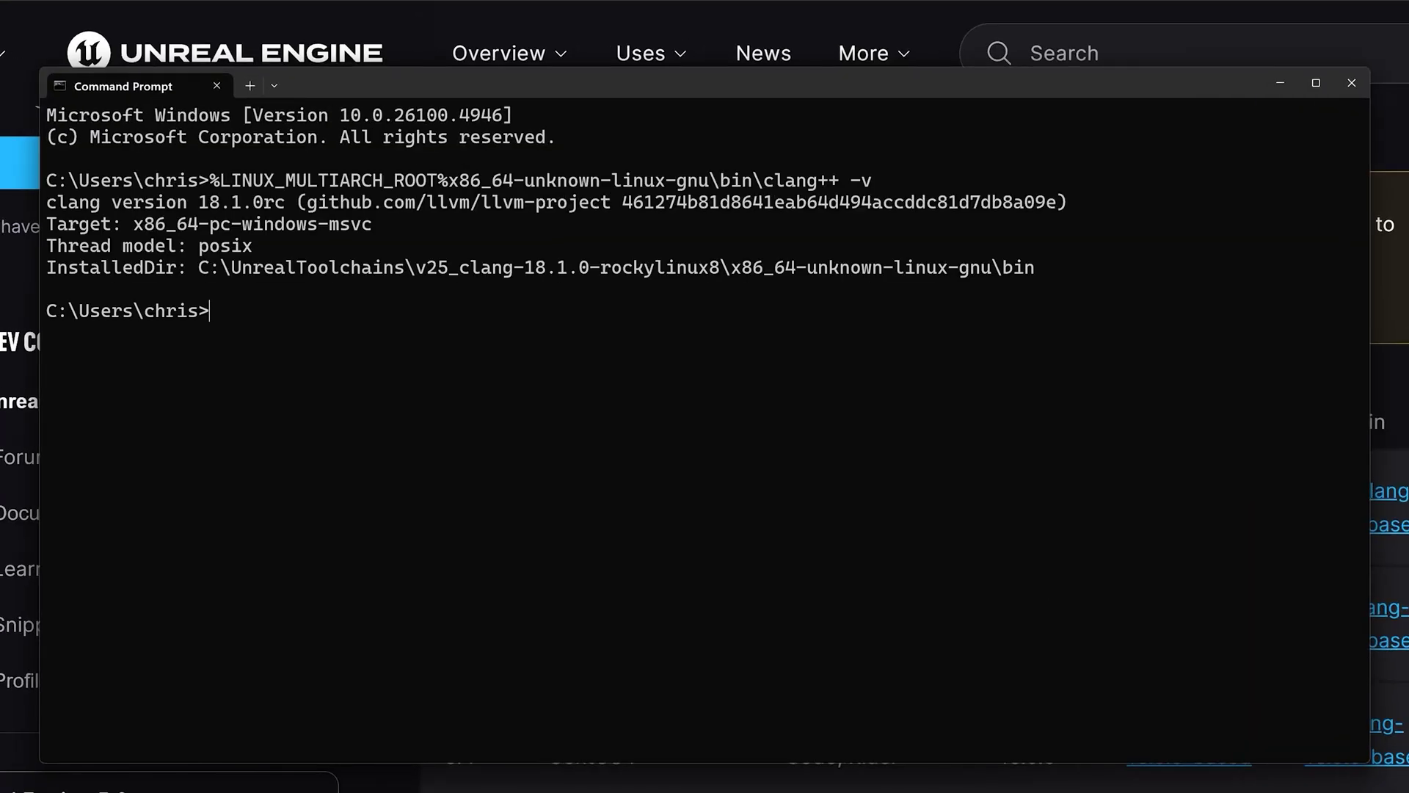
pyautogui.moveTo(286, 207); pyautogui.dragTo(199, 208)
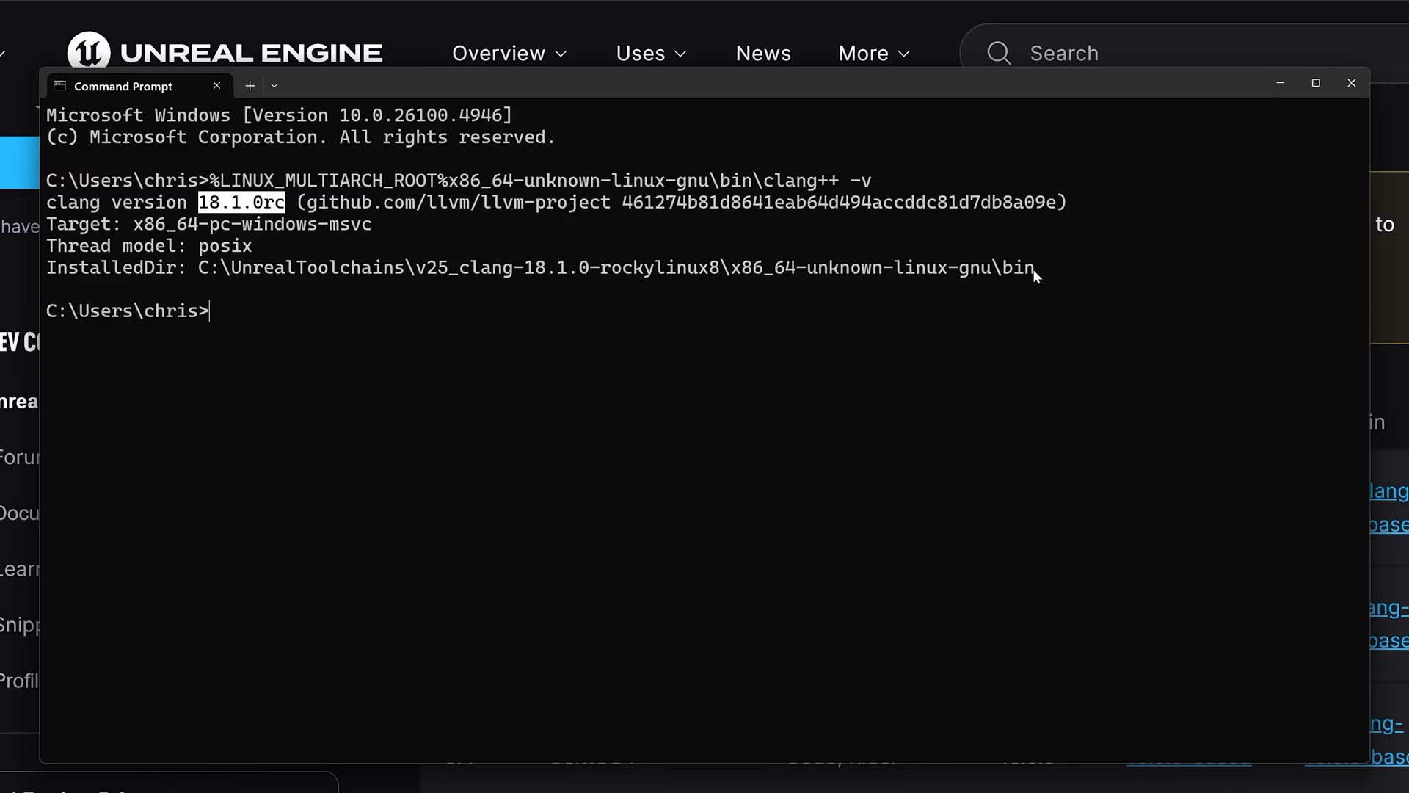
pyautogui.moveTo(1035, 270); pyautogui.dragTo(202, 279)
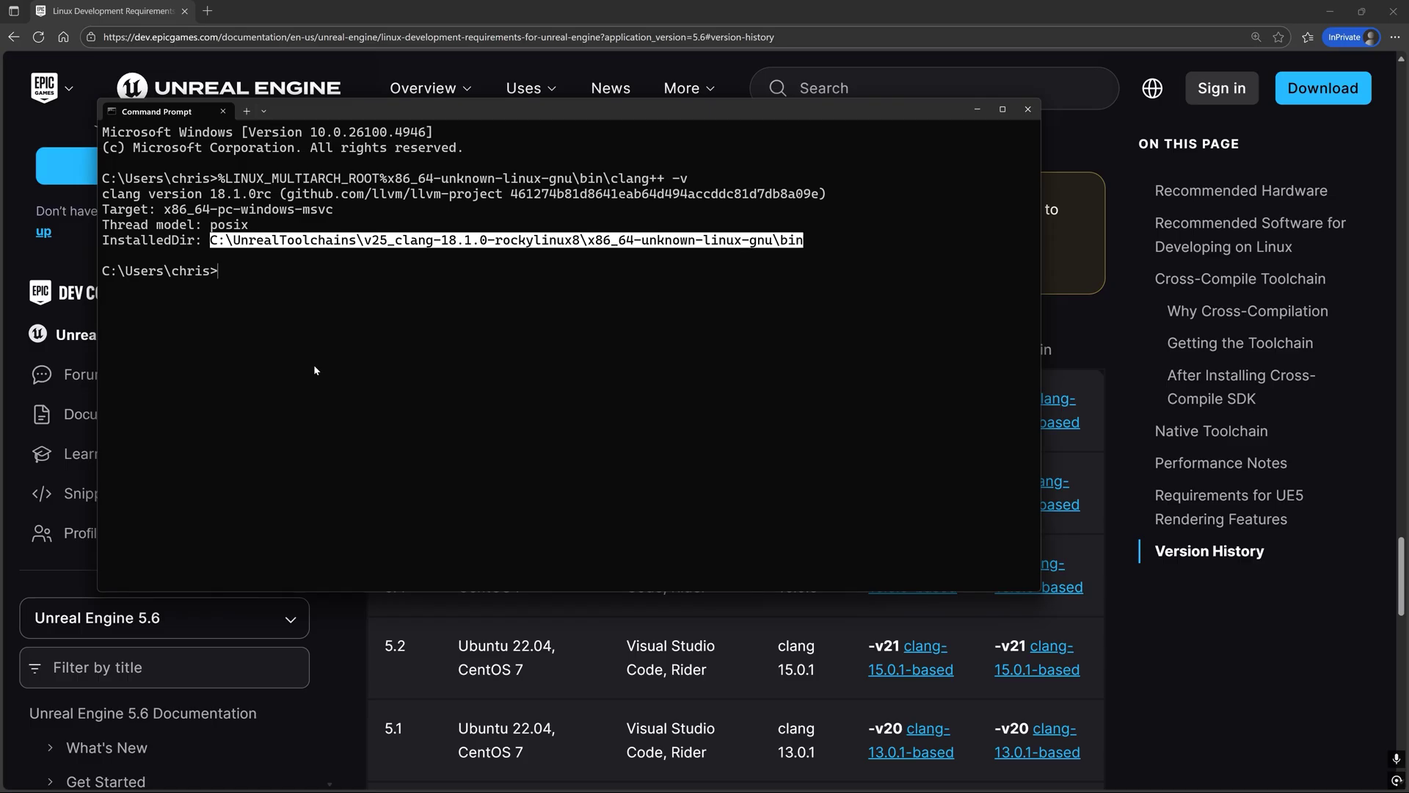
# - Check that LINUX_MULTIARCH_ROOT points to the v25 clang toolchain folder, then close System Properties
pyautogui.press('super')
pyautogui.write('edit the system')
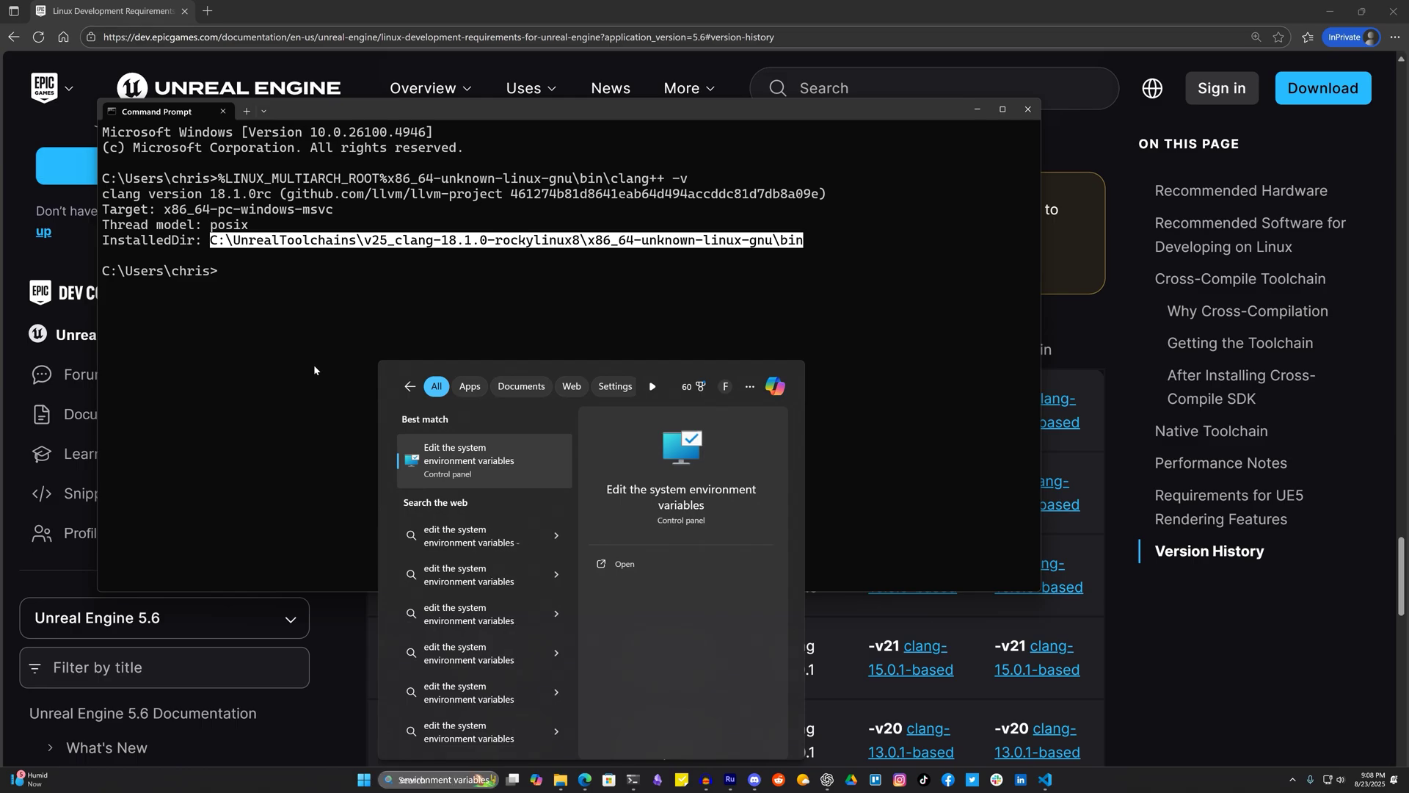
pyautogui.press('Return')
pyautogui.click(247, 286)
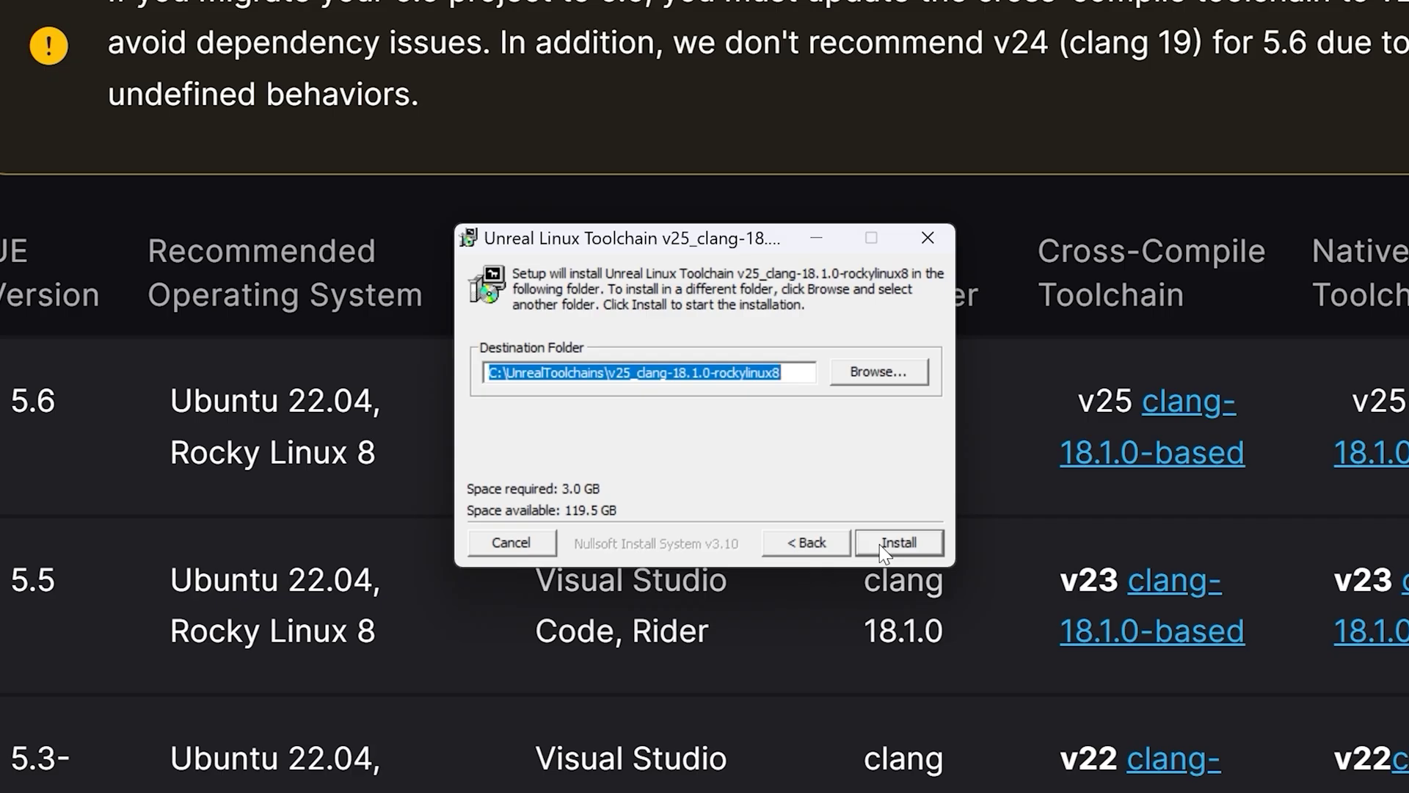
pyautogui.click(882, 549)
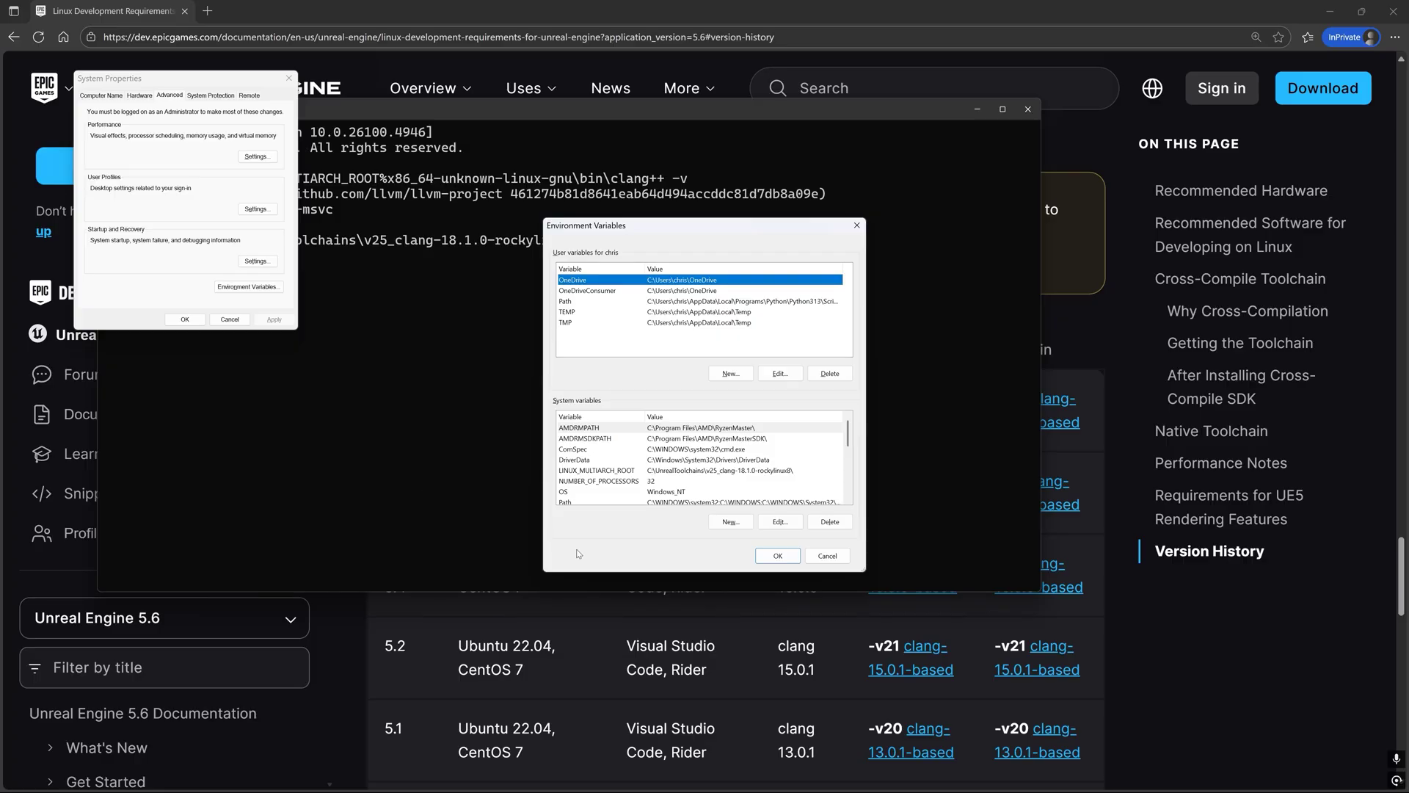
pyautogui.click(777, 555)
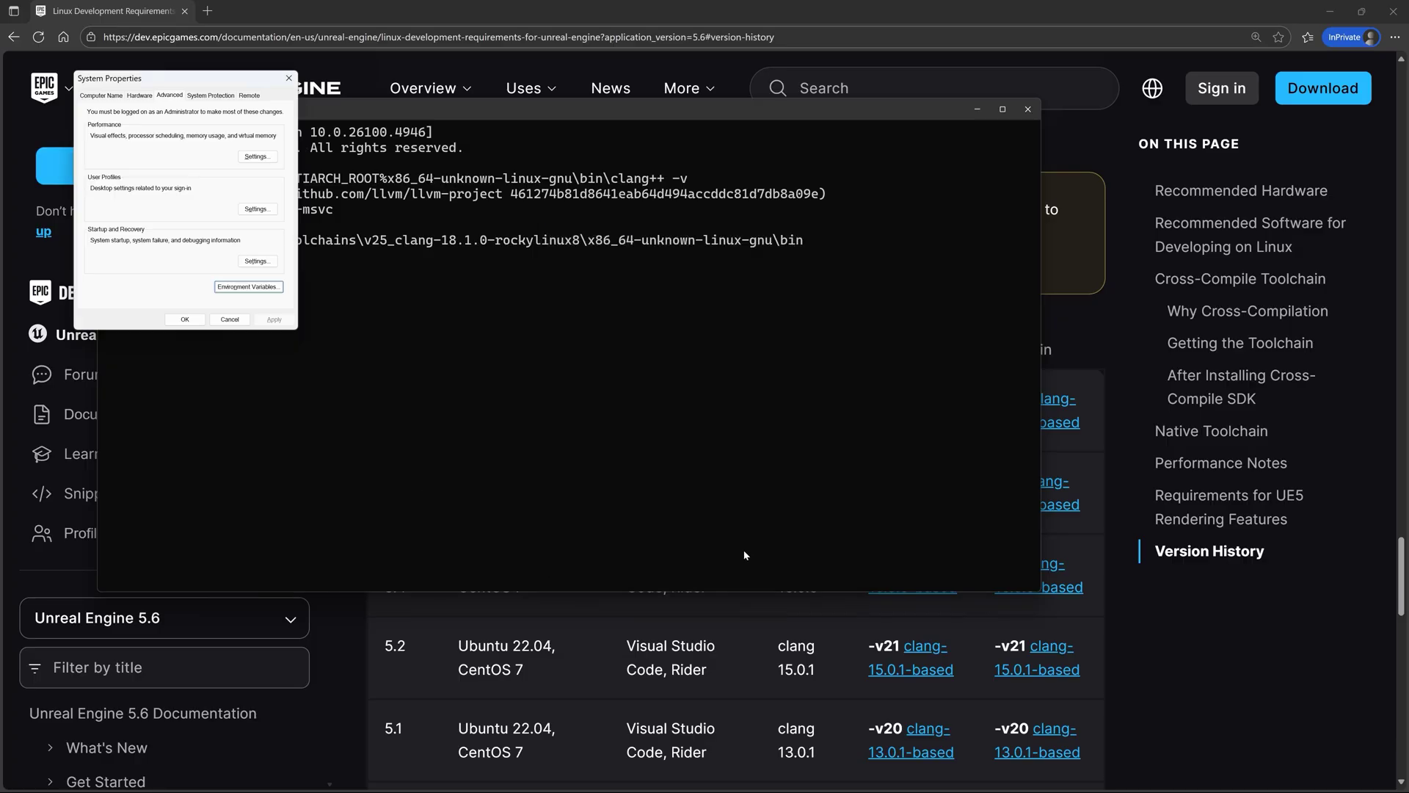
pyautogui.click(196, 320)
# - Restart the computer
pyautogui.press('super')
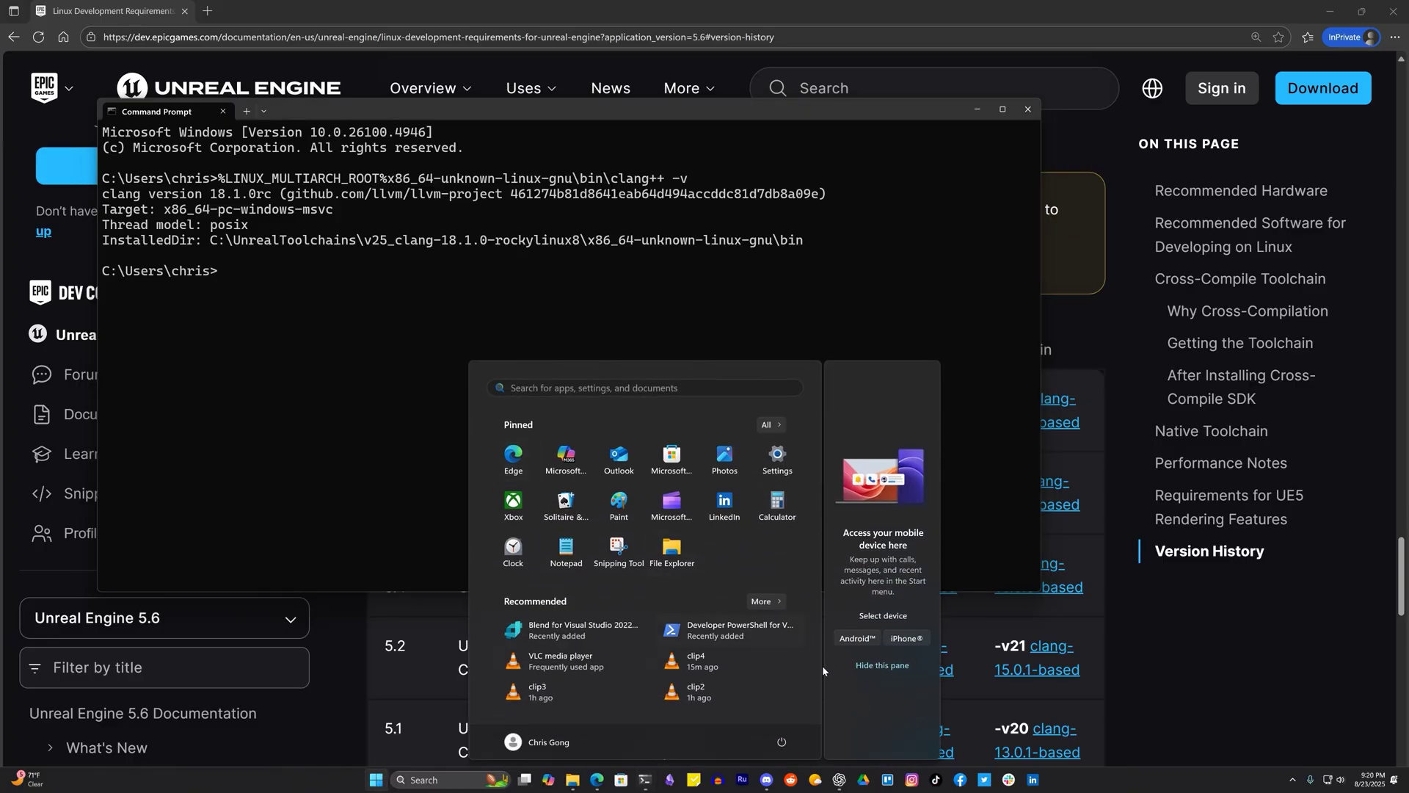
pyautogui.click(782, 742)
pyautogui.click(781, 717)
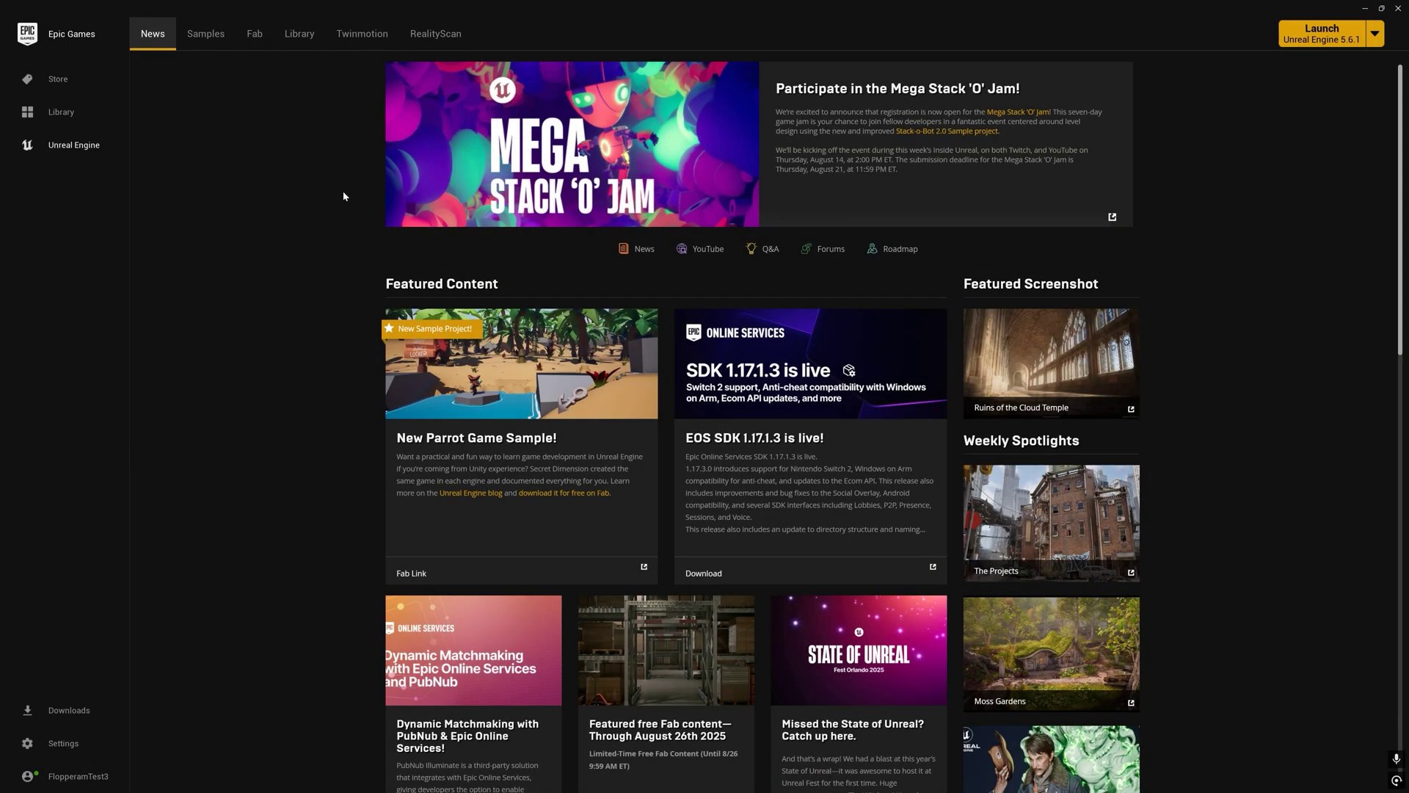
# - Tick Linux under Target Platforms in the Unreal Engine 5.6.1 options and apply
pyautogui.click(313, 44)
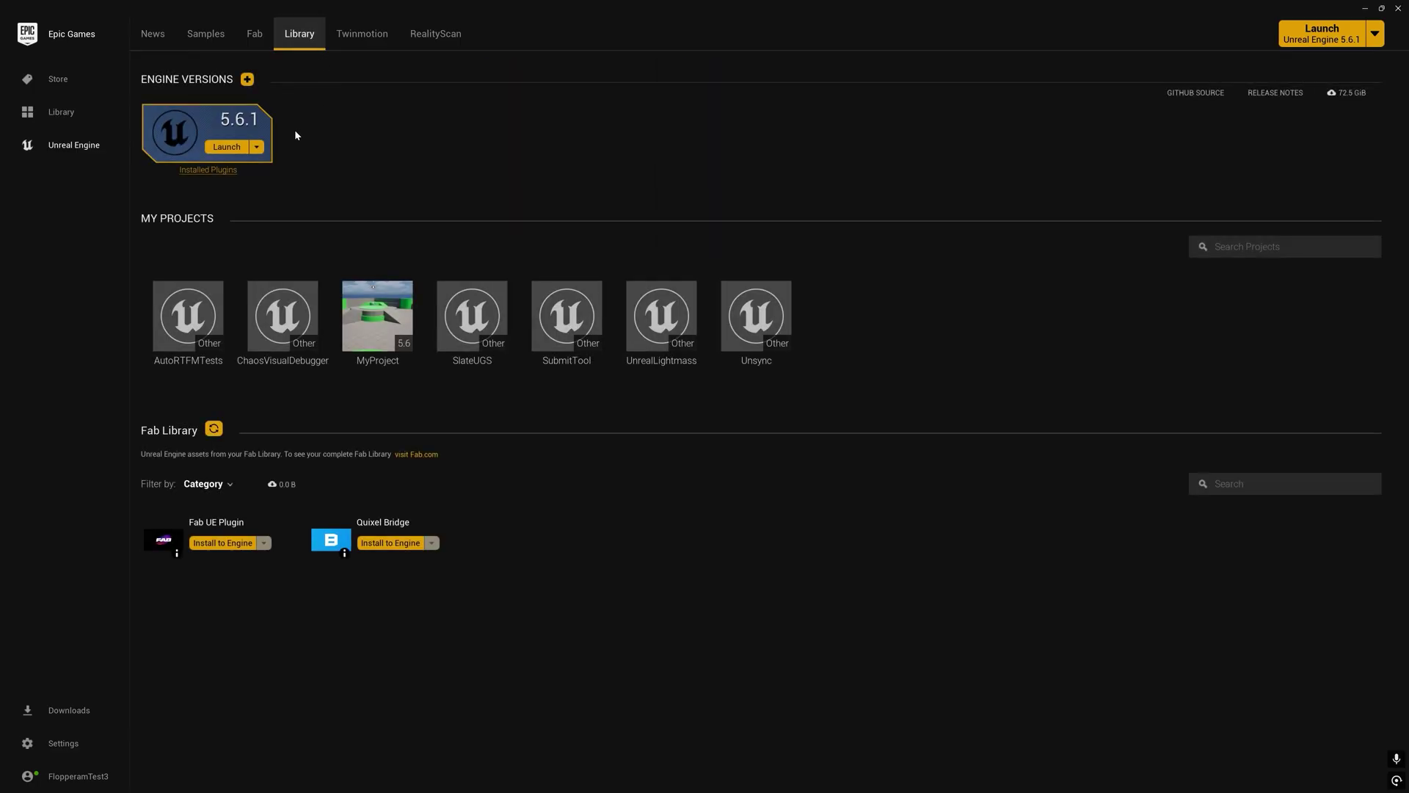
pyautogui.click(257, 147)
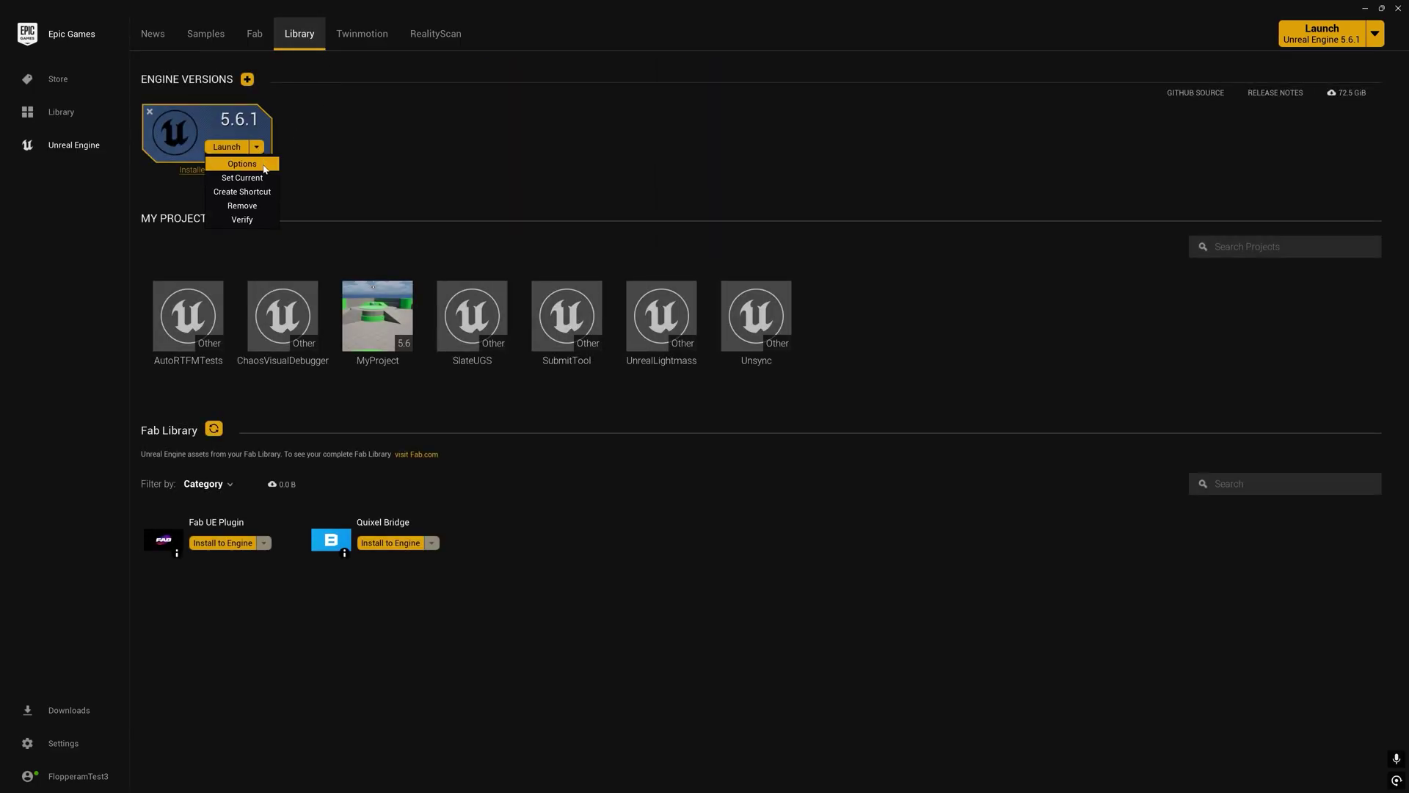
pyautogui.click(238, 161)
pyautogui.scroll(-5, 705, 352)
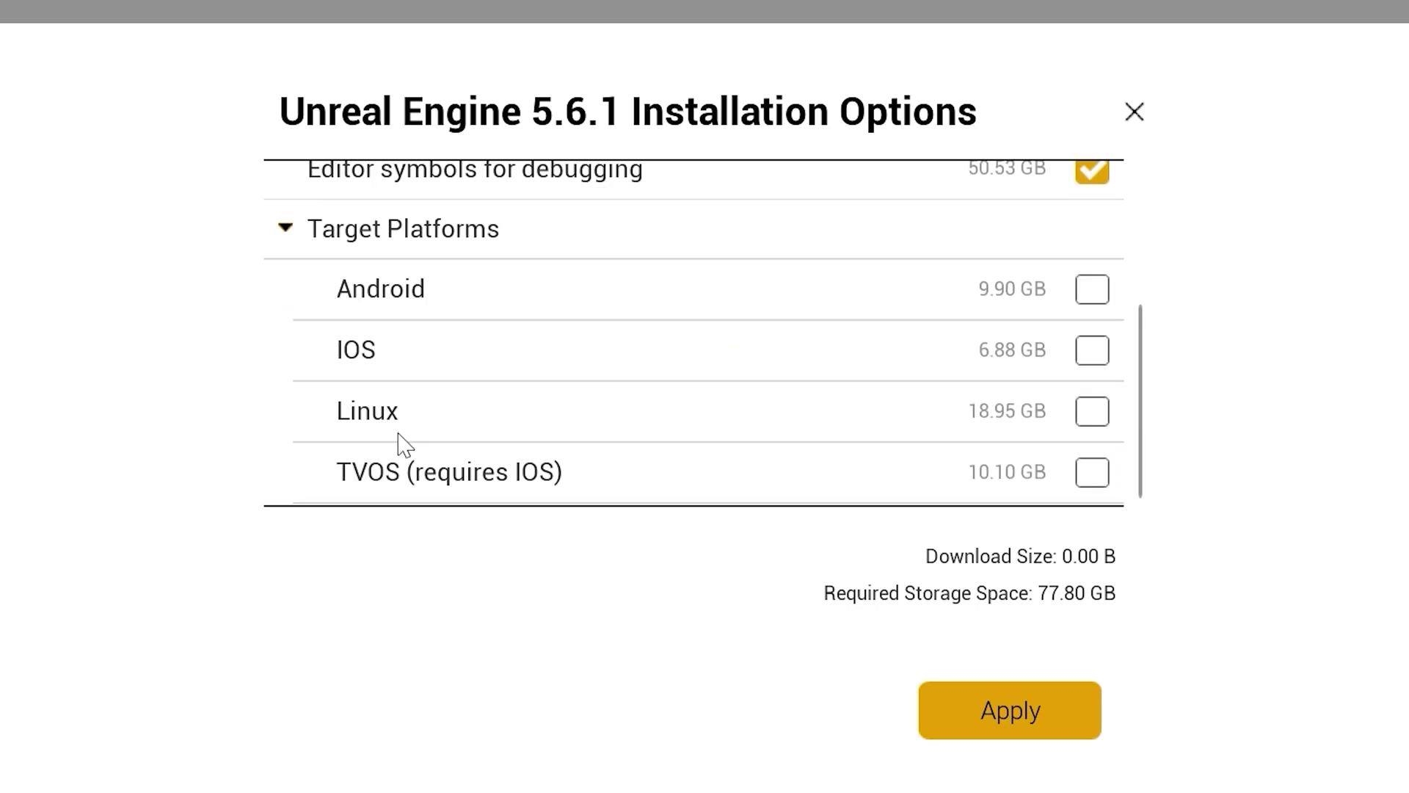
pyautogui.click(1092, 414)
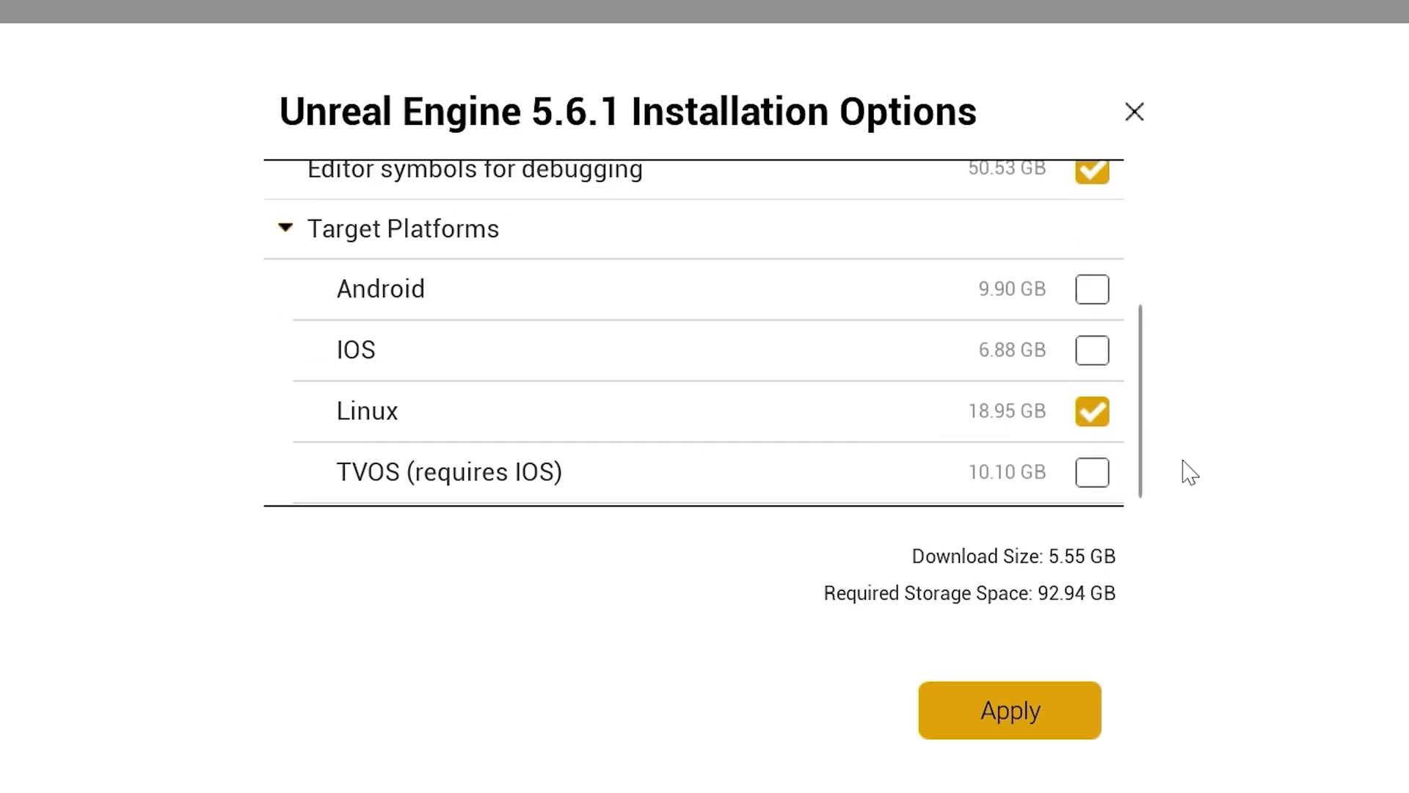
pyautogui.click(1064, 738)
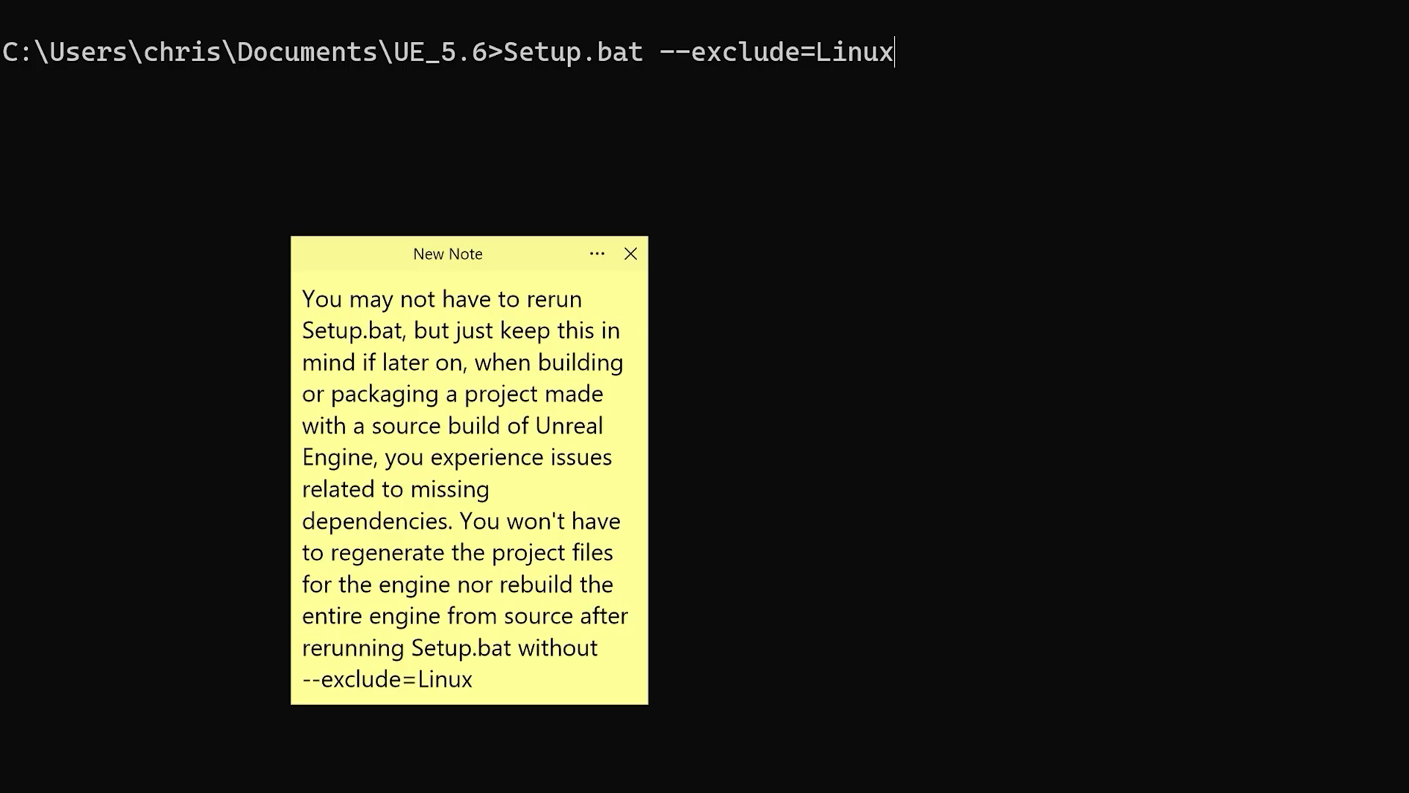
# - Delete --exclude=Linux so the command reads plain Setup.bat
pyautogui.press('BackSpace')
pyautogui.press('BackSpace')
pyautogui.press('BackSpace')
pyautogui.press('BackSpace')
pyautogui.press('BackSpace')
pyautogui.press('BackSpace')
pyautogui.press('BackSpace')
pyautogui.press('BackSpace')
pyautogui.press('BackSpace')
pyautogui.press('BackSpace')
pyautogui.press('BackSpace')
pyautogui.press('BackSpace')
pyautogui.press('BackSpace')
pyautogui.press('BackSpace')
pyautogui.press('BackSpace')
pyautogui.press('BackSpace')
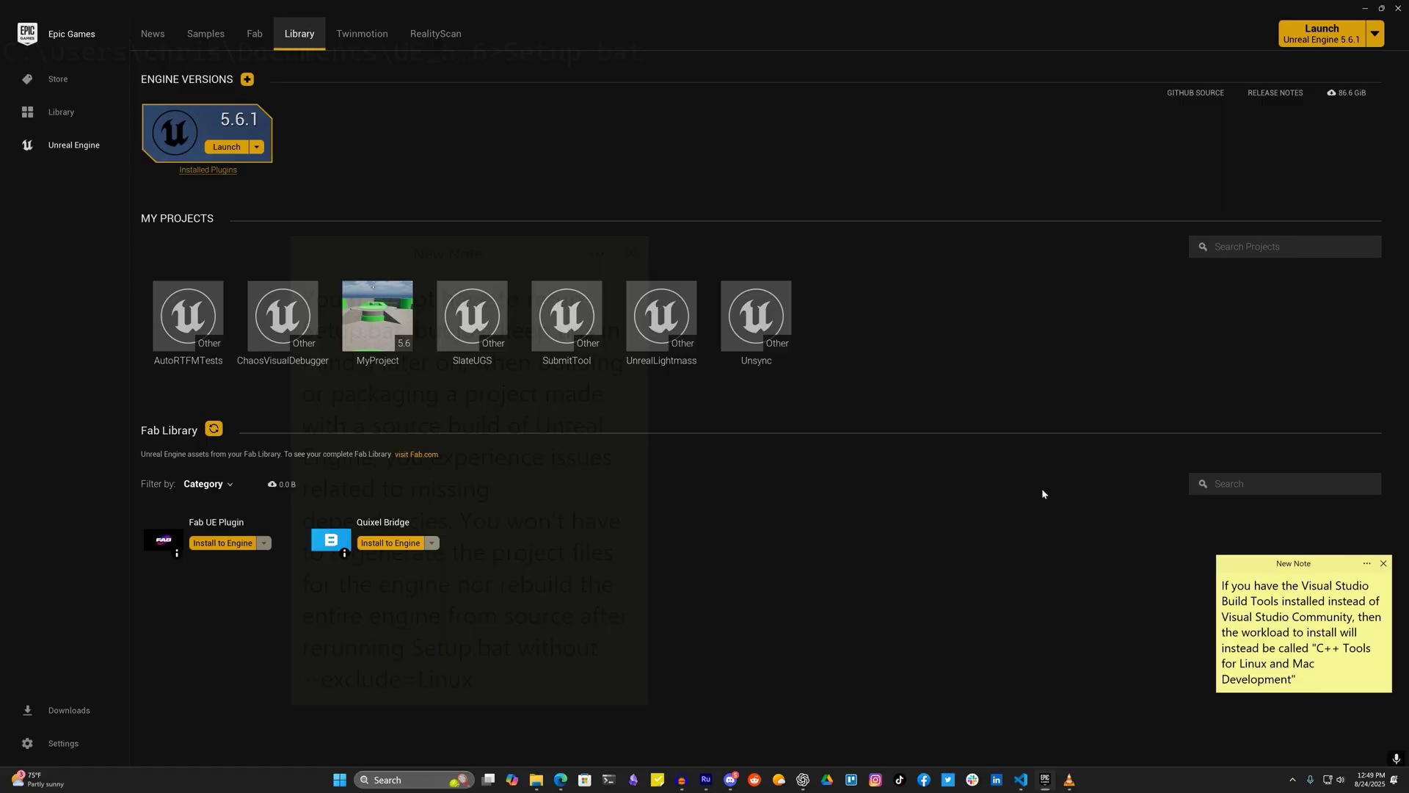
# - Modify Visual Studio Community 2022 to include 'Linux, Mac, and embedded development with C++'
pyautogui.press('super')
pyautogui.write('visual studio installer')
pyautogui.press('Return')
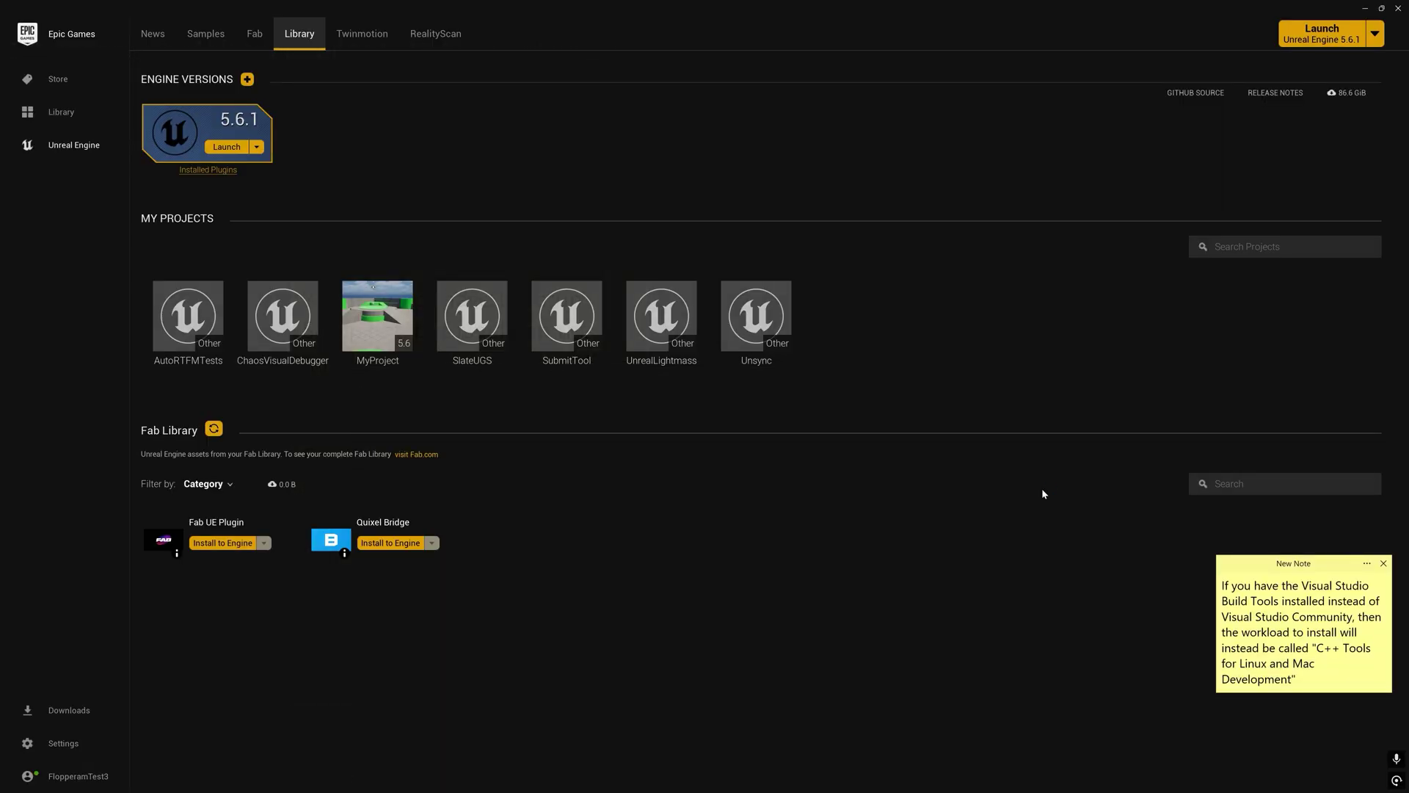
pyautogui.click(1020, 217)
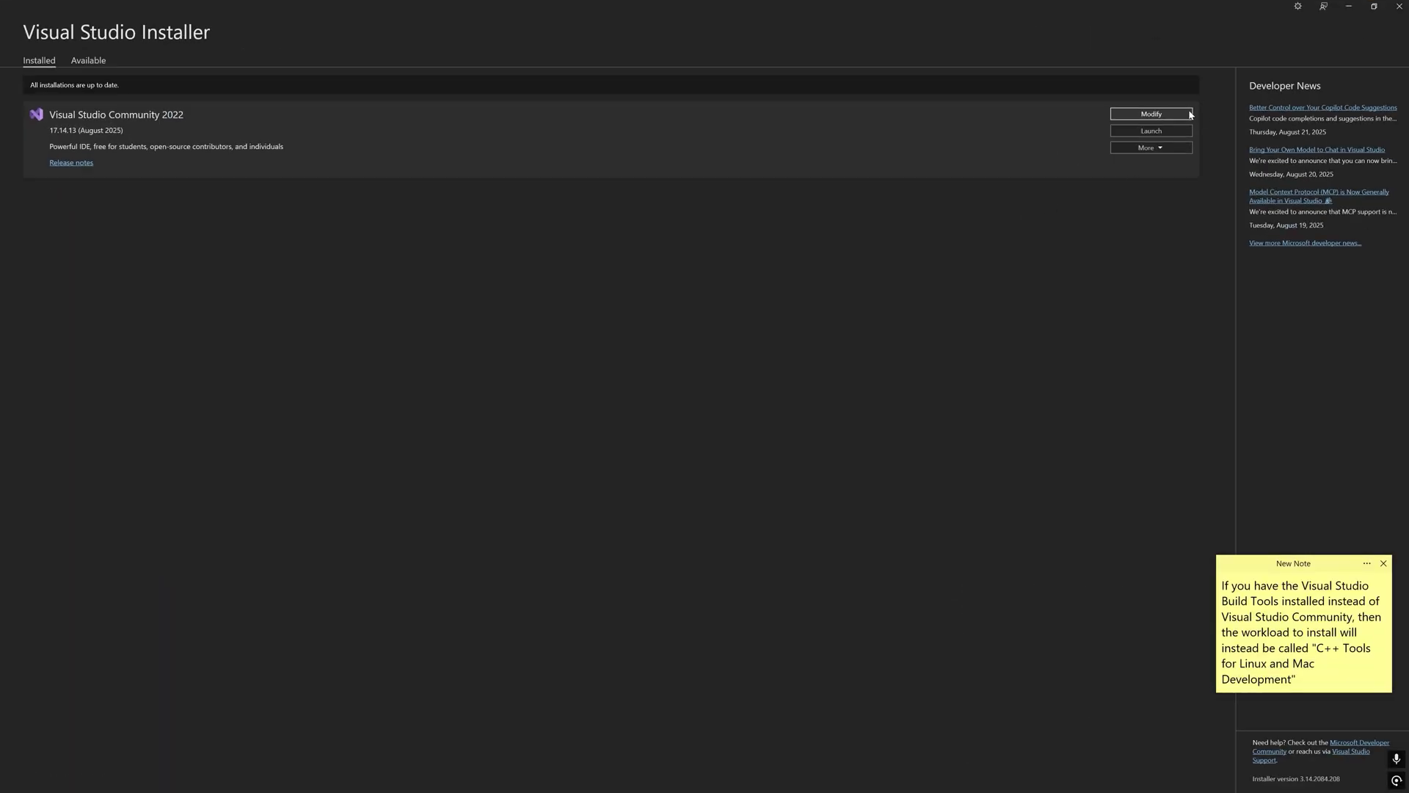
pyautogui.click(1151, 115)
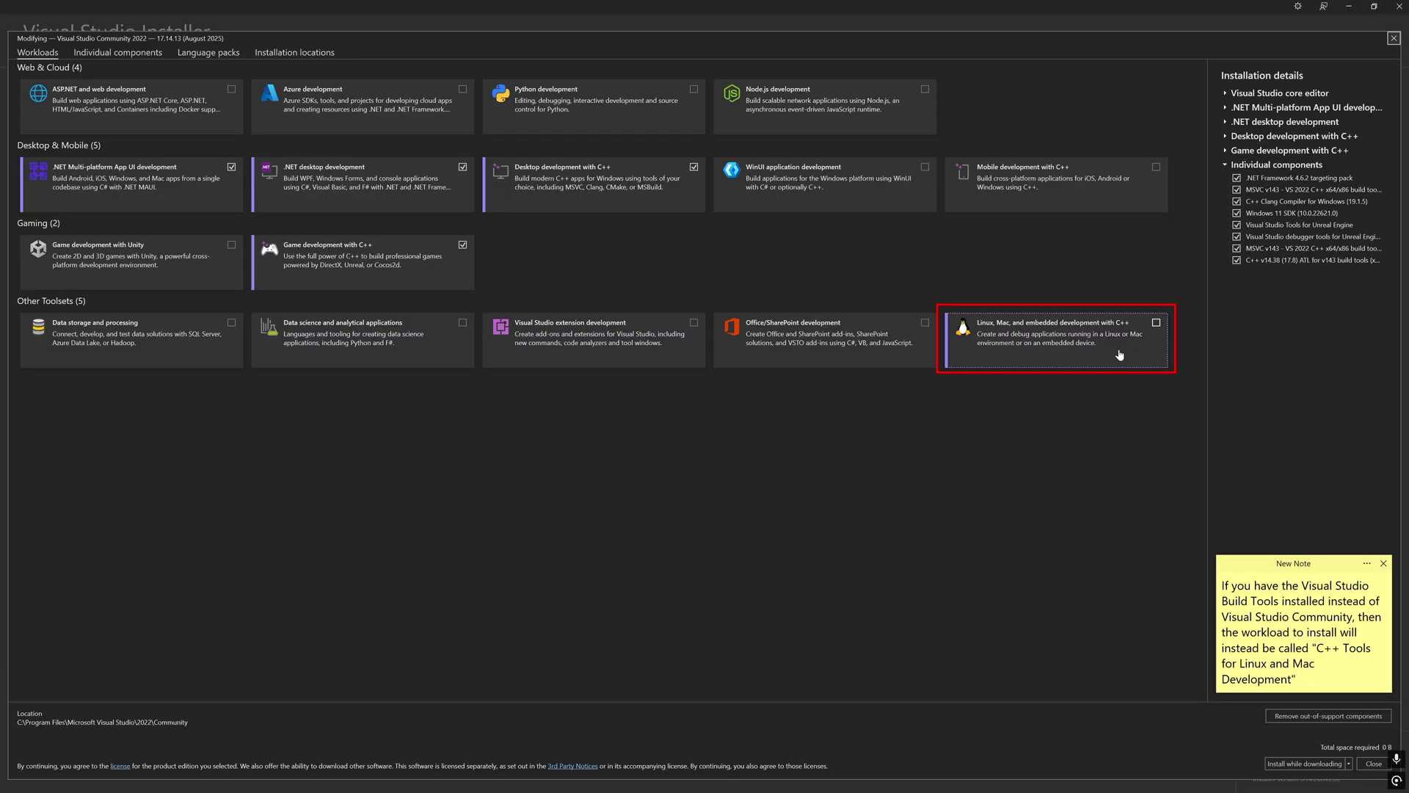
pyautogui.click(1119, 355)
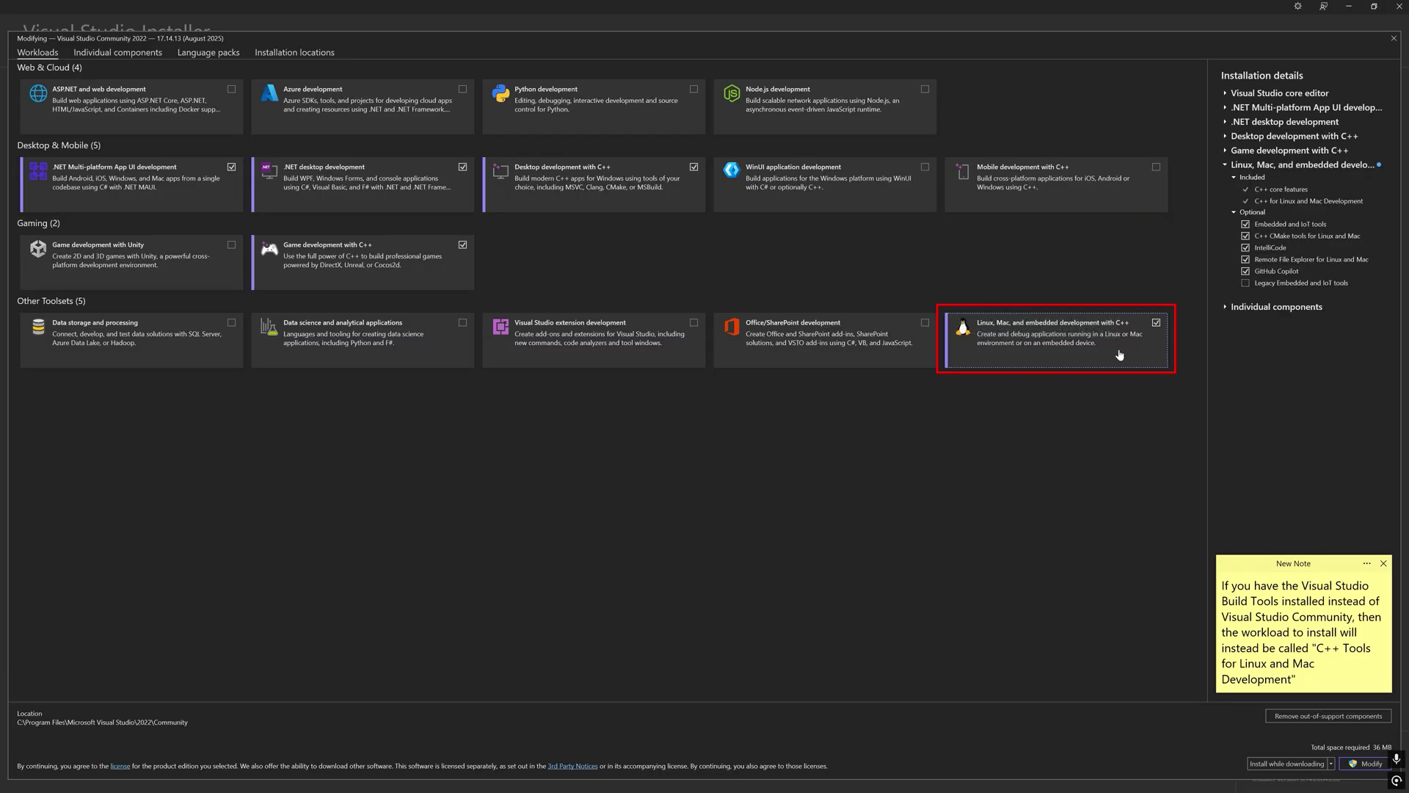
pyautogui.click(1370, 763)
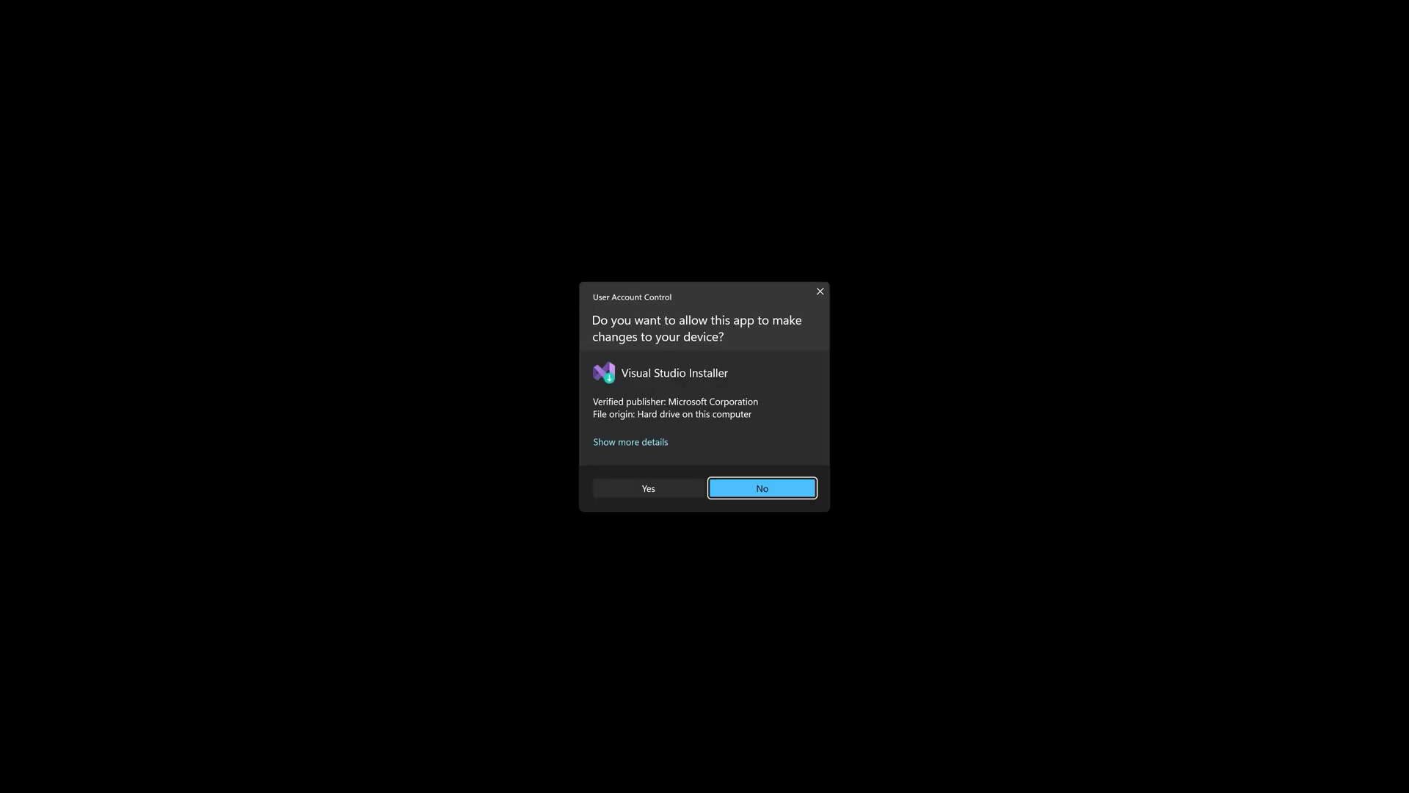
pyautogui.click(674, 491)
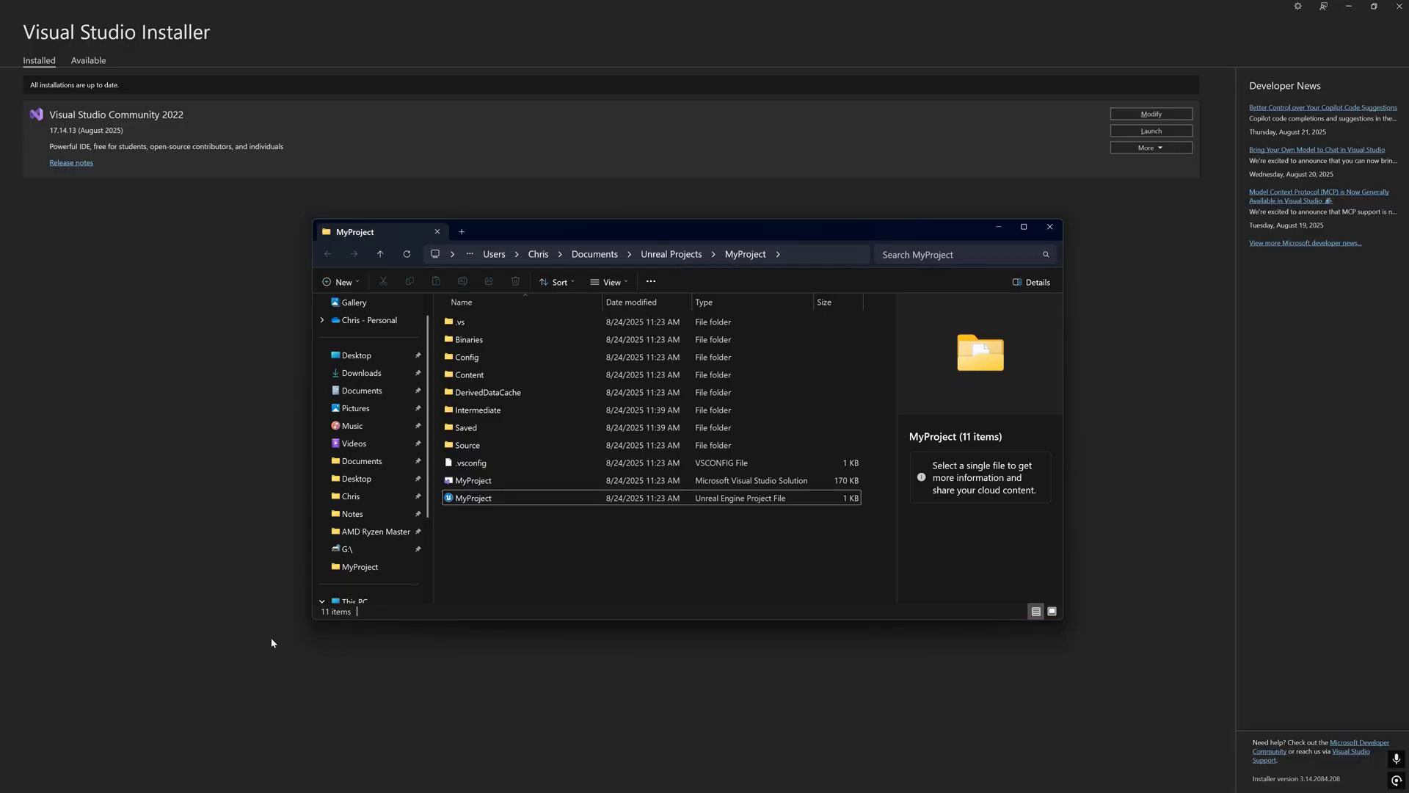
# - Generate Visual Studio project files for MyProject.uproject and check the solution platforms list
pyautogui.rightClick(586, 502)
pyautogui.click(626, 489)
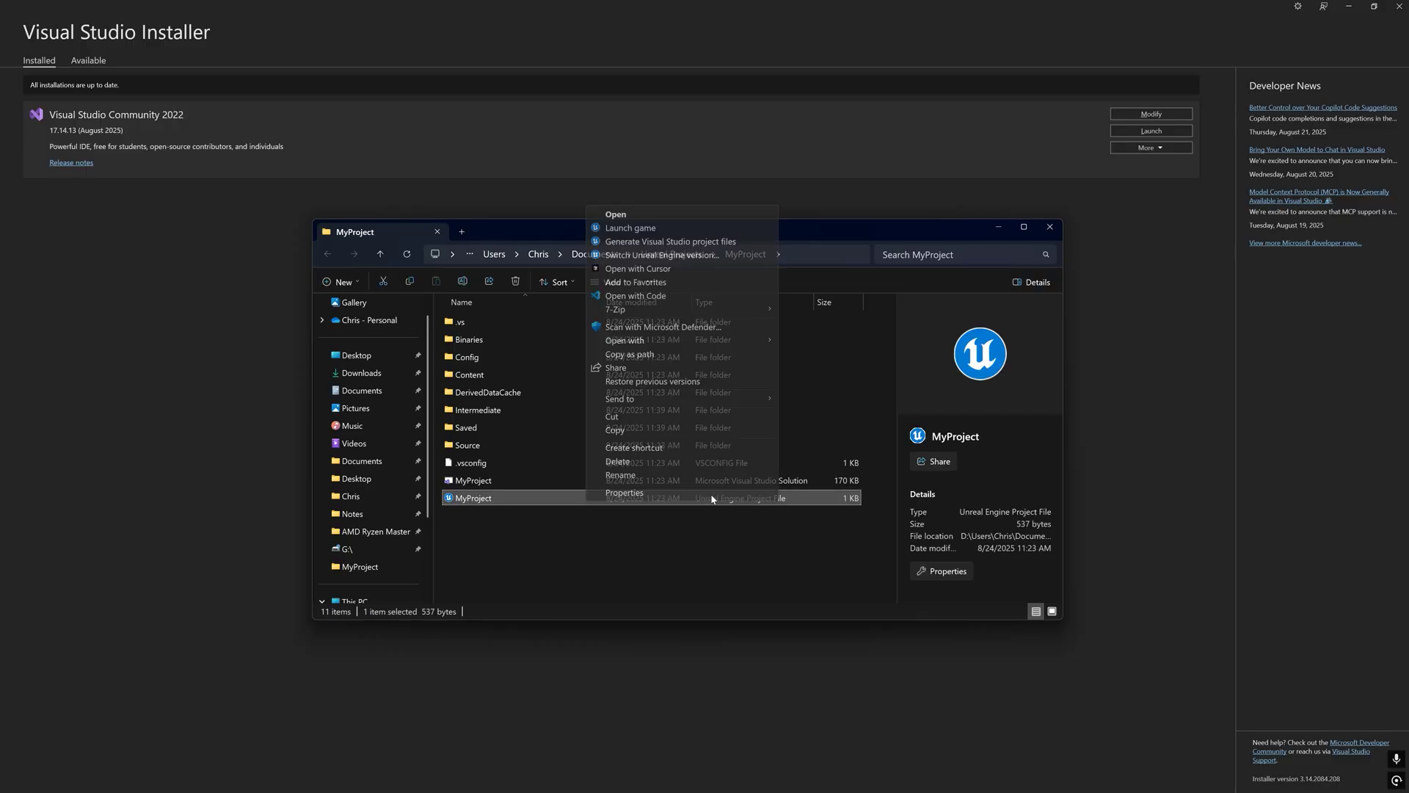
pyautogui.click(744, 240)
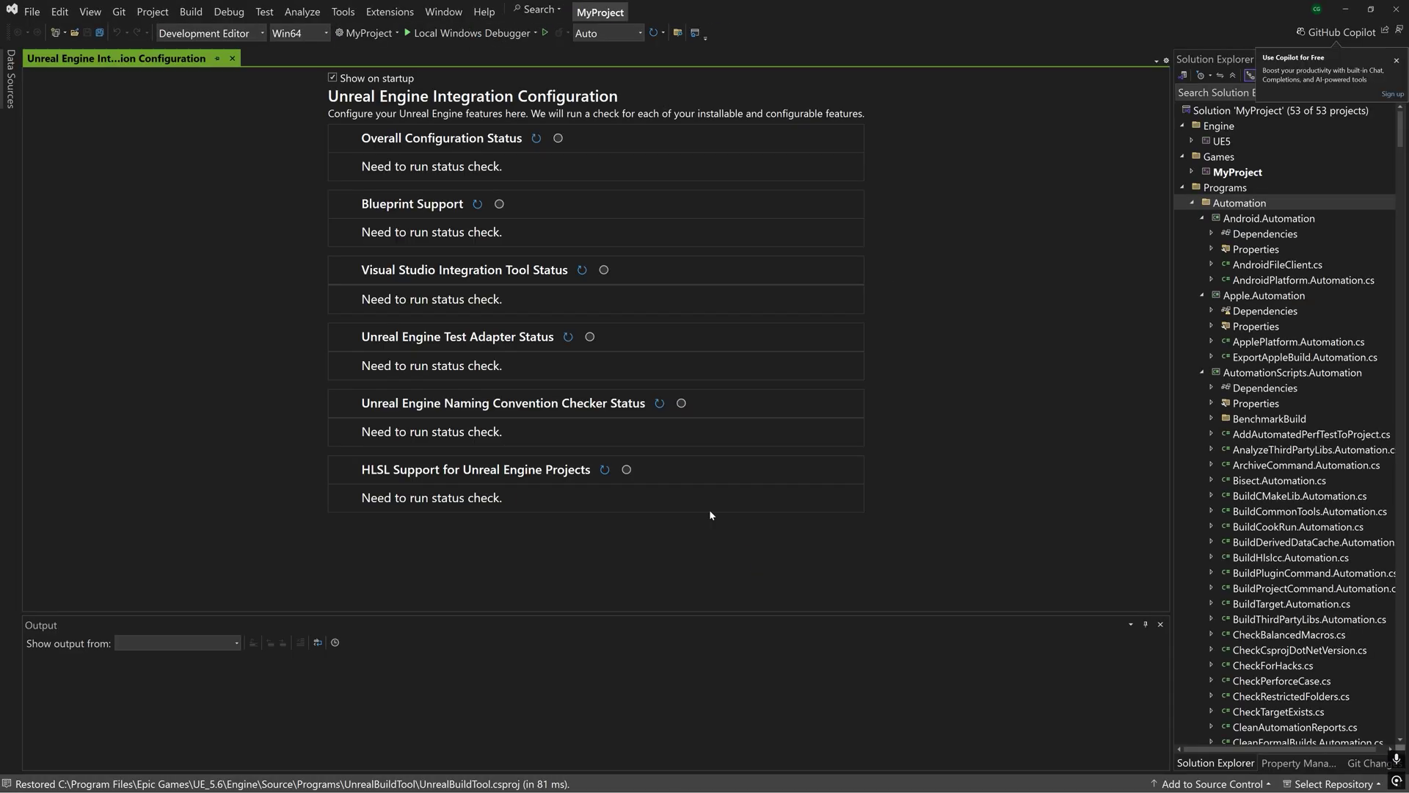
pyautogui.click(316, 33)
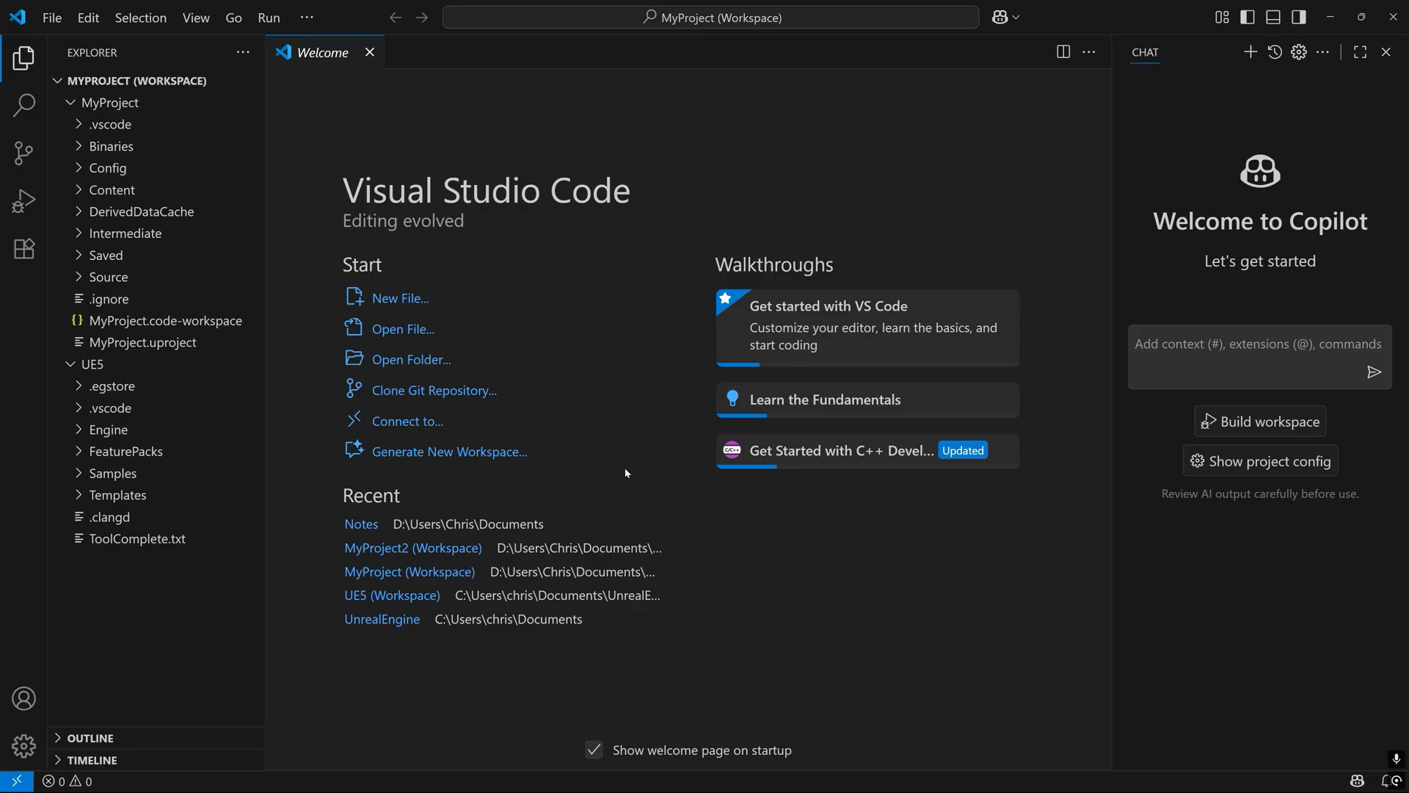
# - List the build tasks with Ctrl+Shift+B and scroll to MyProject Linux Development Build
pyautogui.hotkey('ctrl', 'shift', 'b')
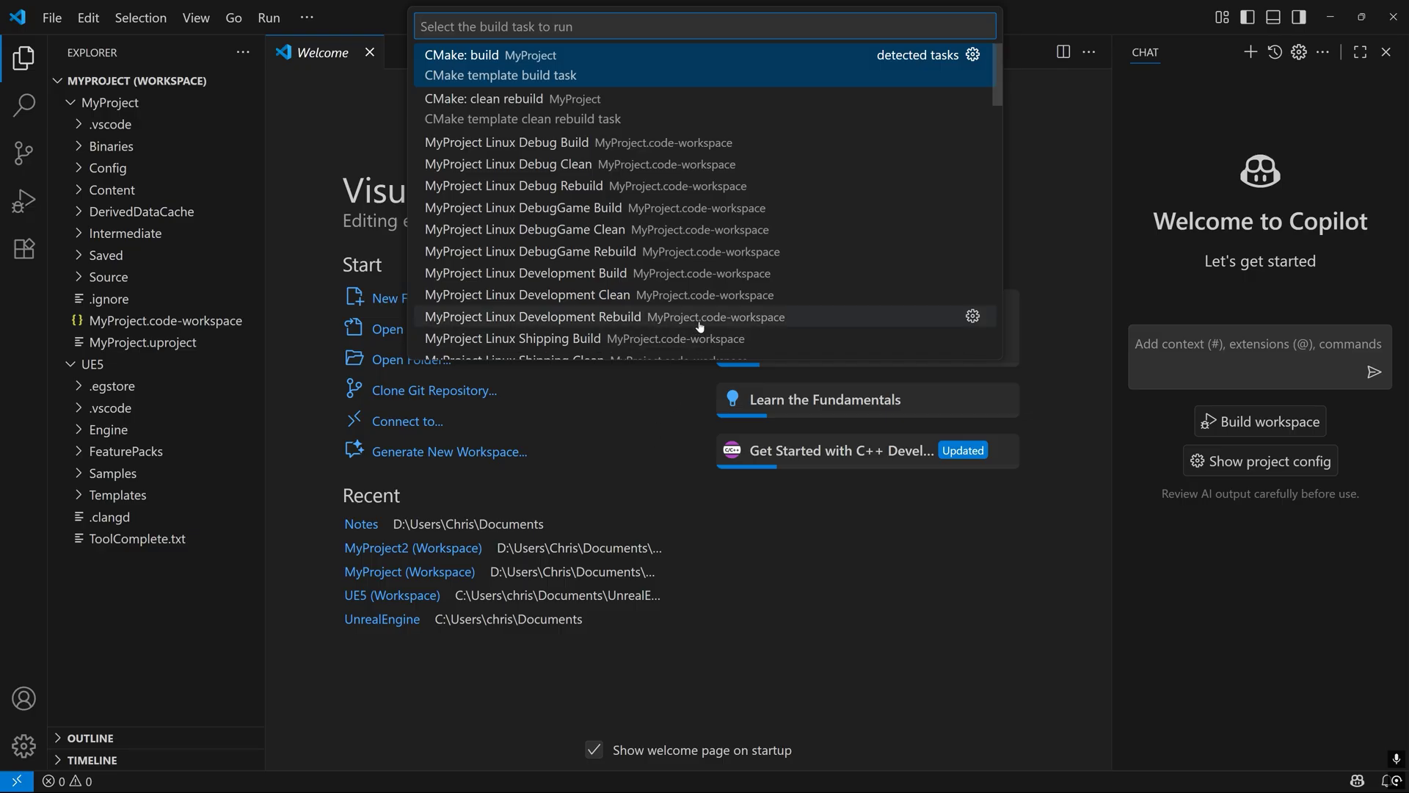
pyautogui.scroll(-2, 859, 193)
pyautogui.scroll(-3, 858, 192)
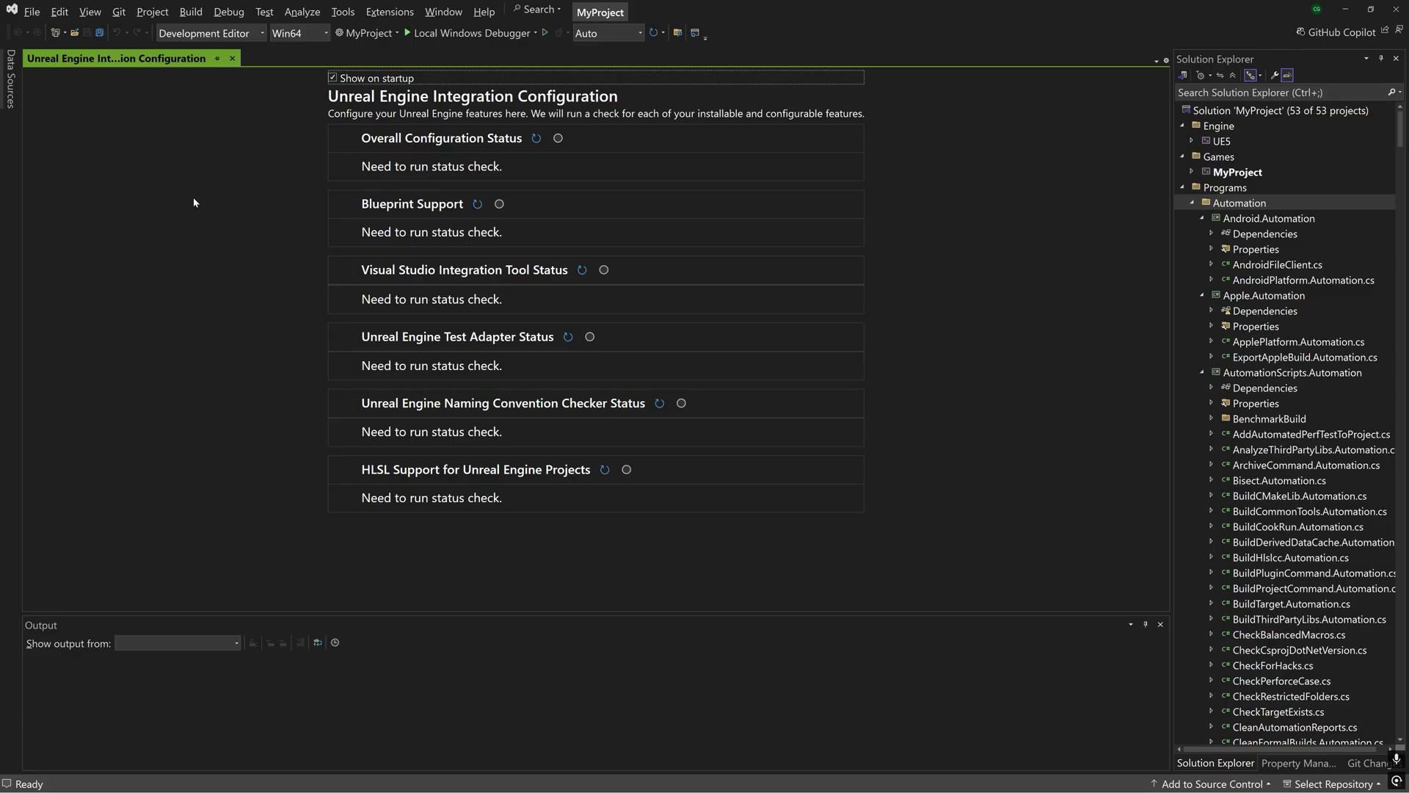
# - Build the MyProject project with the Development configuration on the Linux platform
pyautogui.click(262, 33)
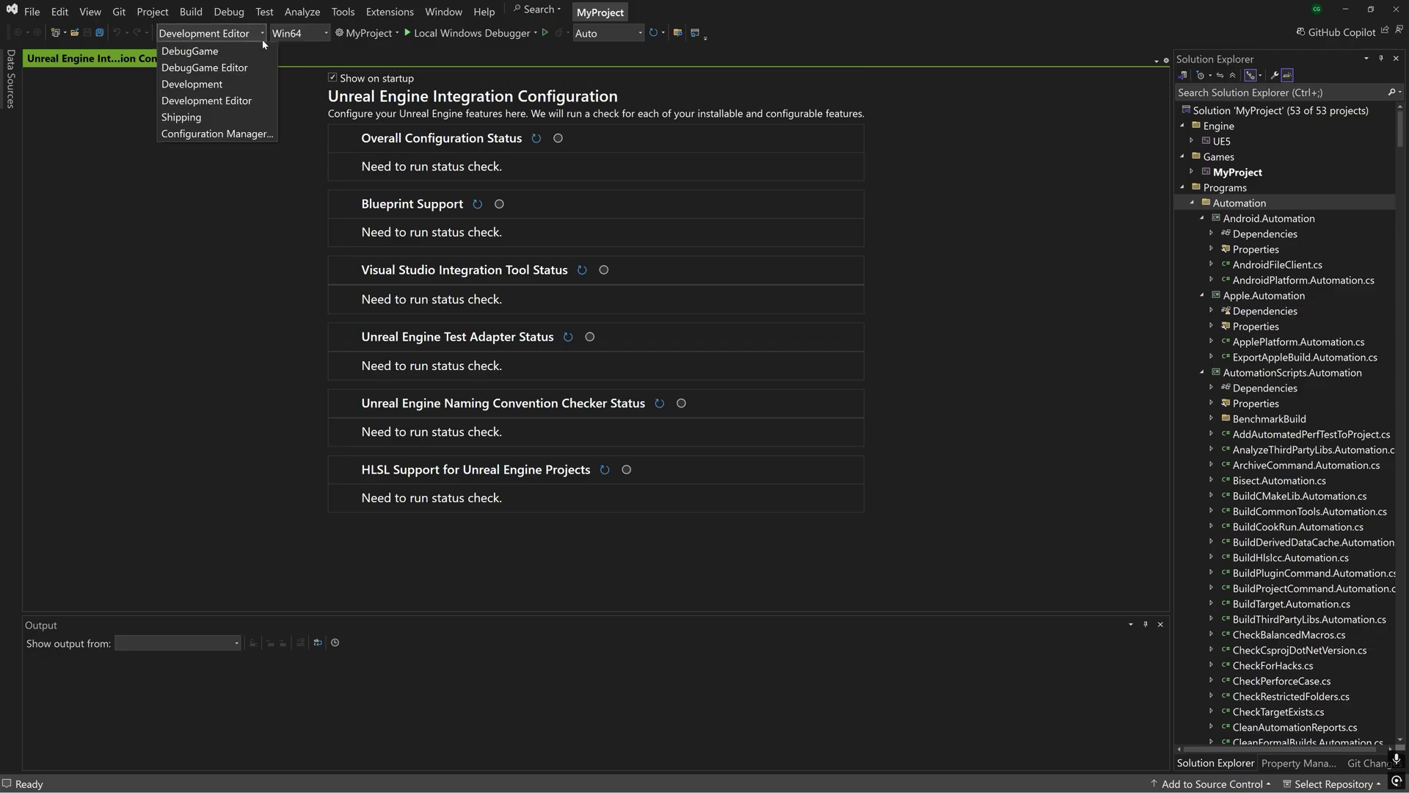
pyautogui.click(266, 85)
pyautogui.click(315, 33)
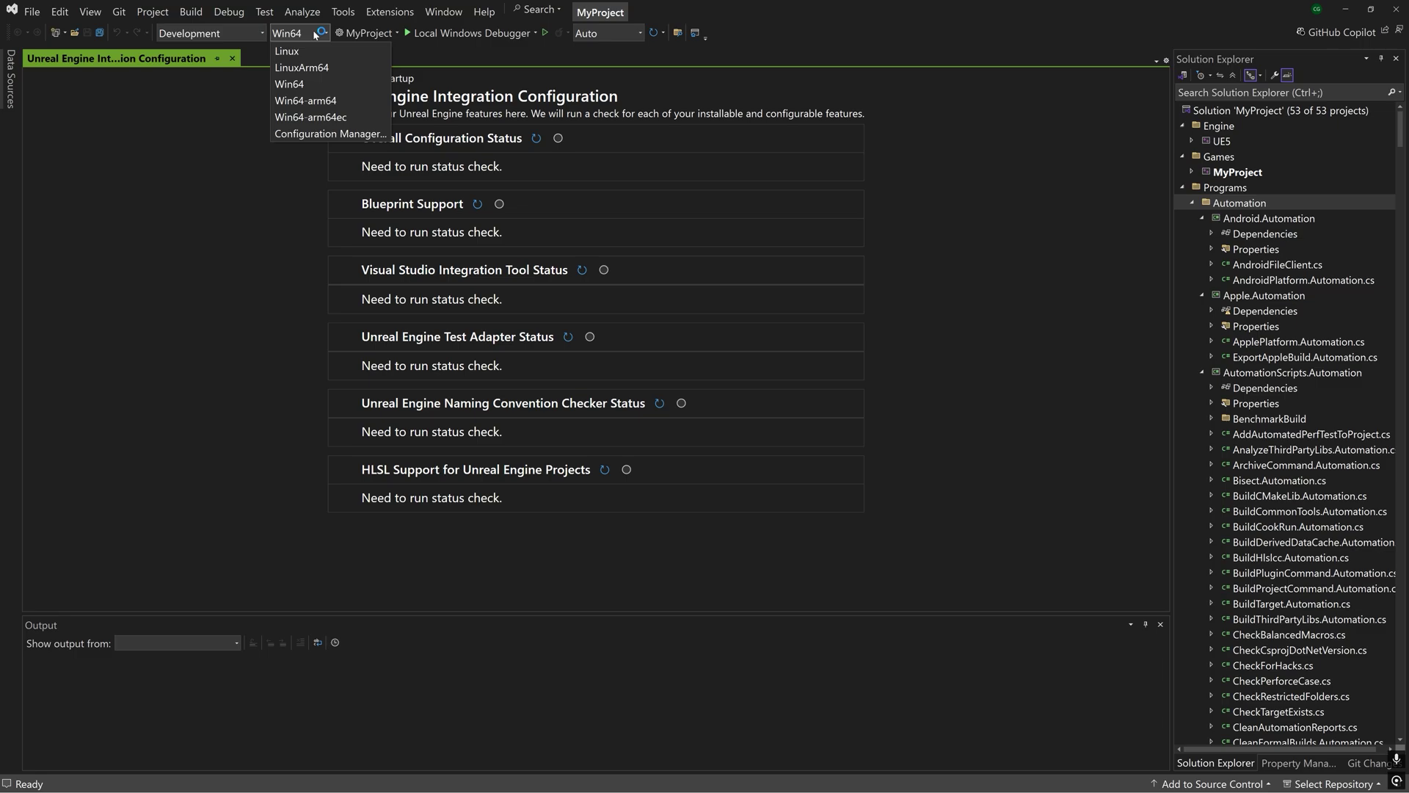
pyautogui.click(363, 51)
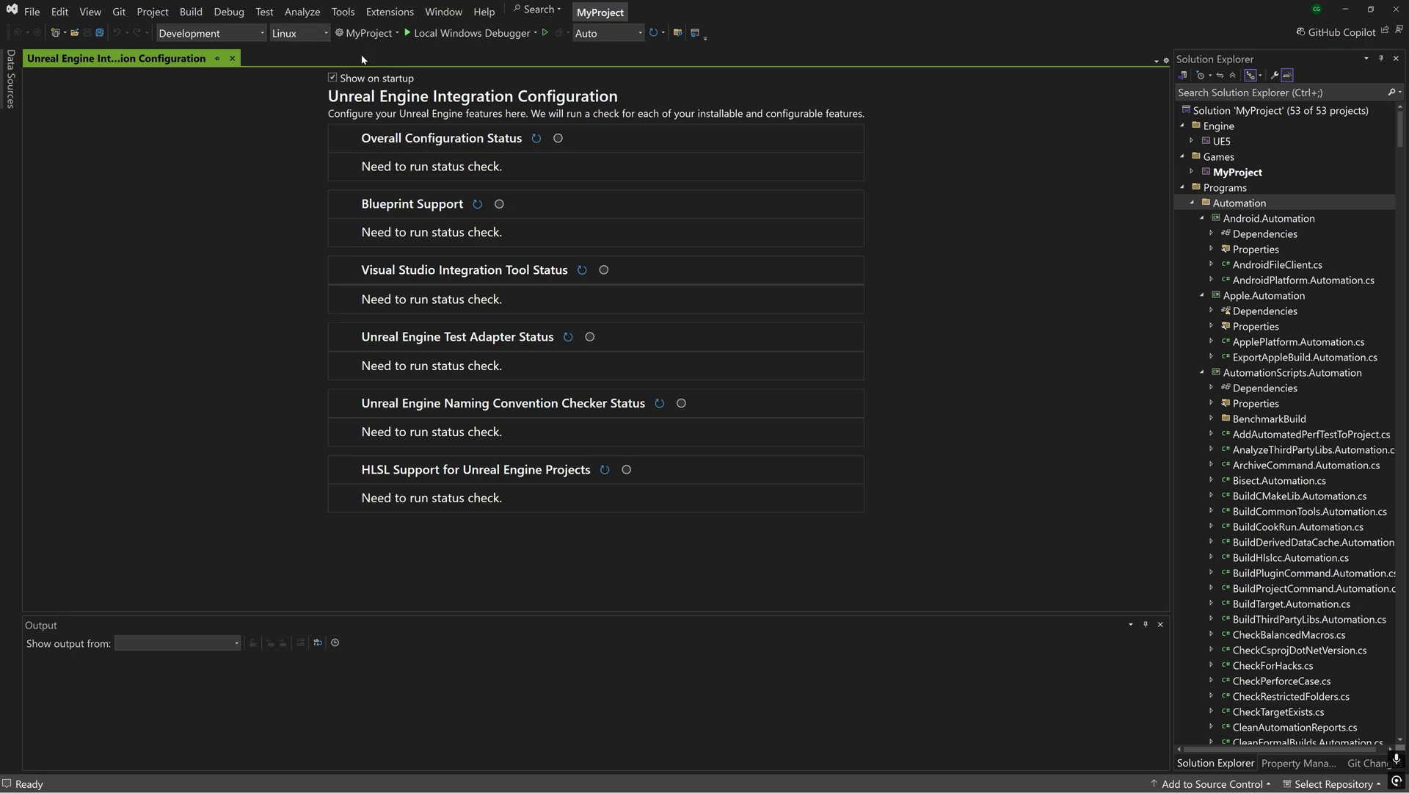
pyautogui.rightClick(1254, 170)
pyautogui.click(1267, 182)
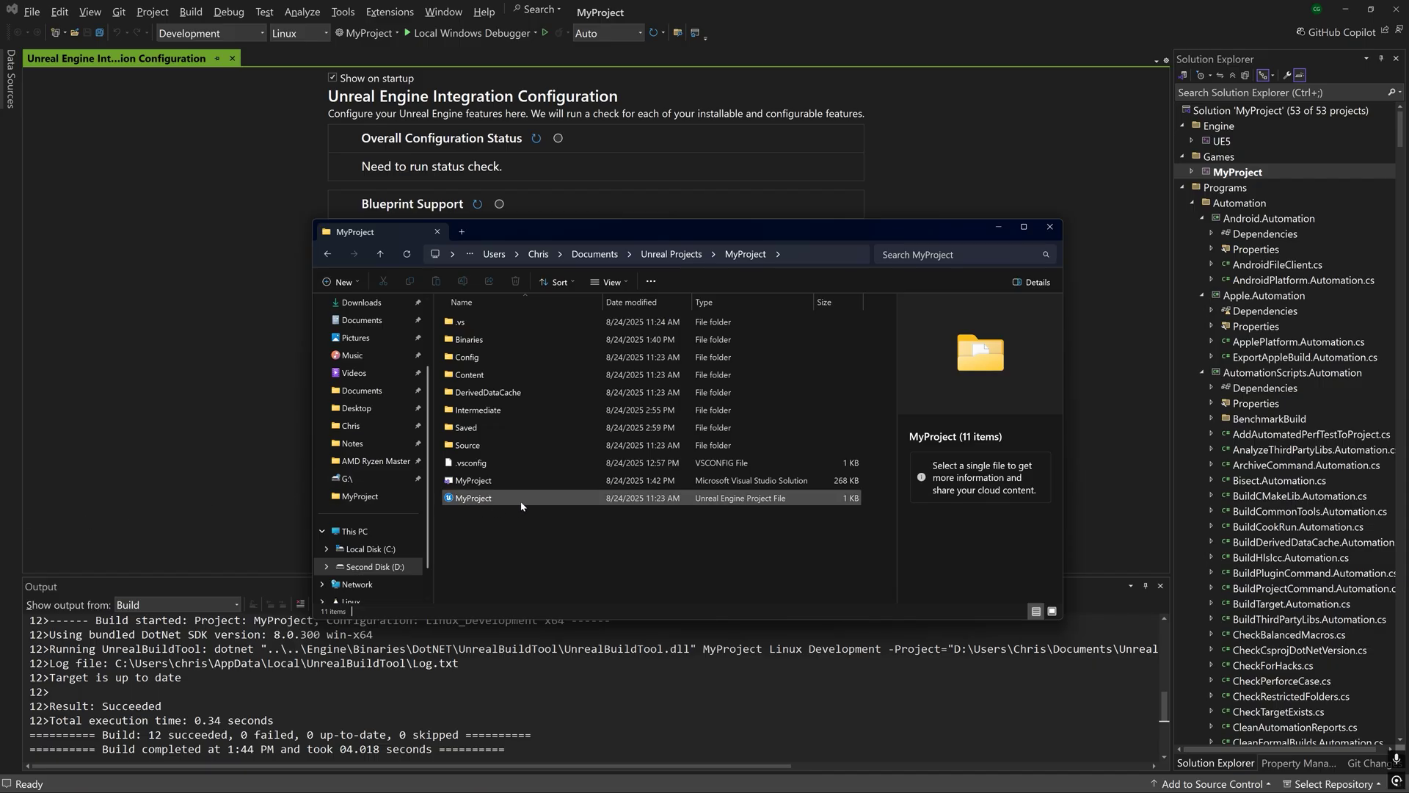
# - Open MyProject and package it for Linux with the project folder as output
pyautogui.doubleClick(522, 505)
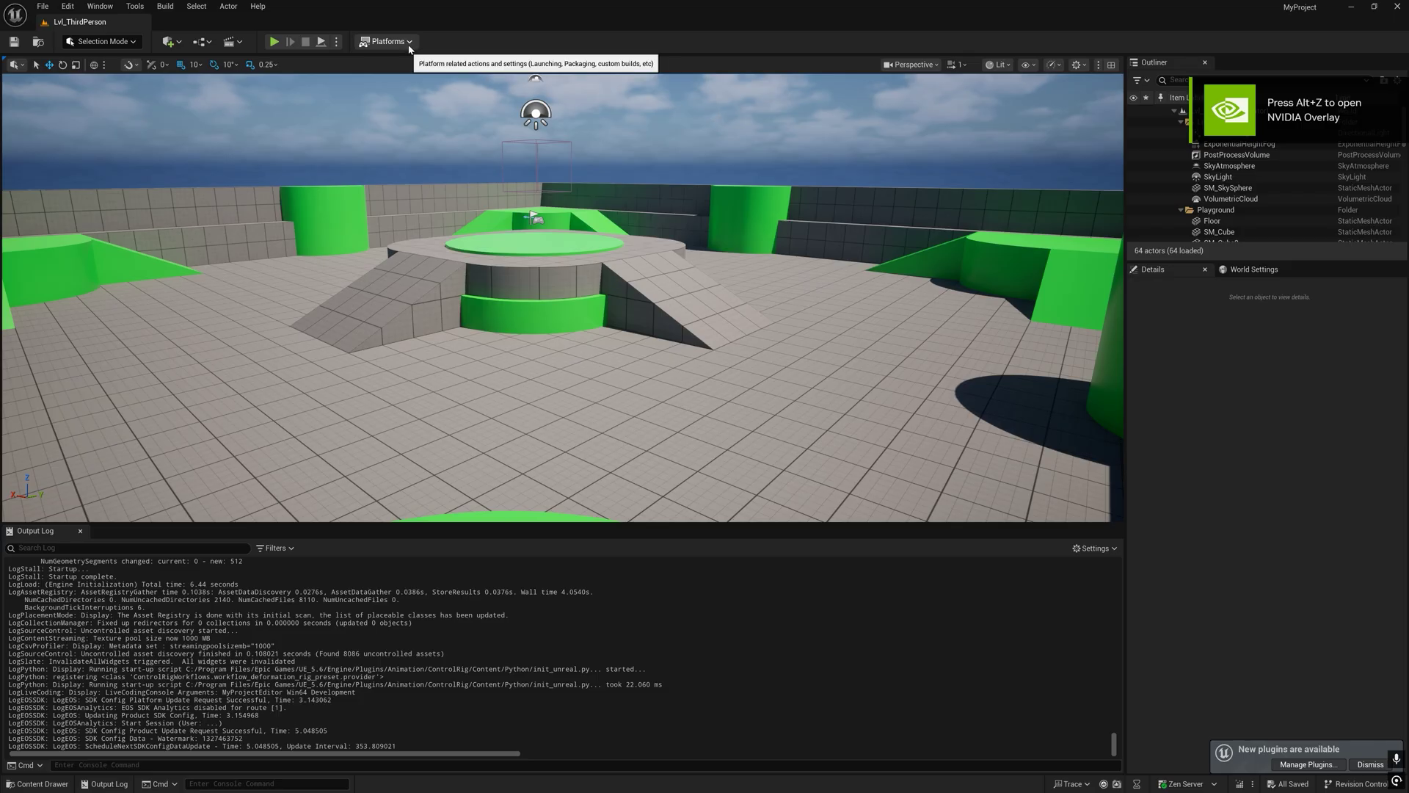
pyautogui.click(409, 46)
pyautogui.moveTo(462, 156)
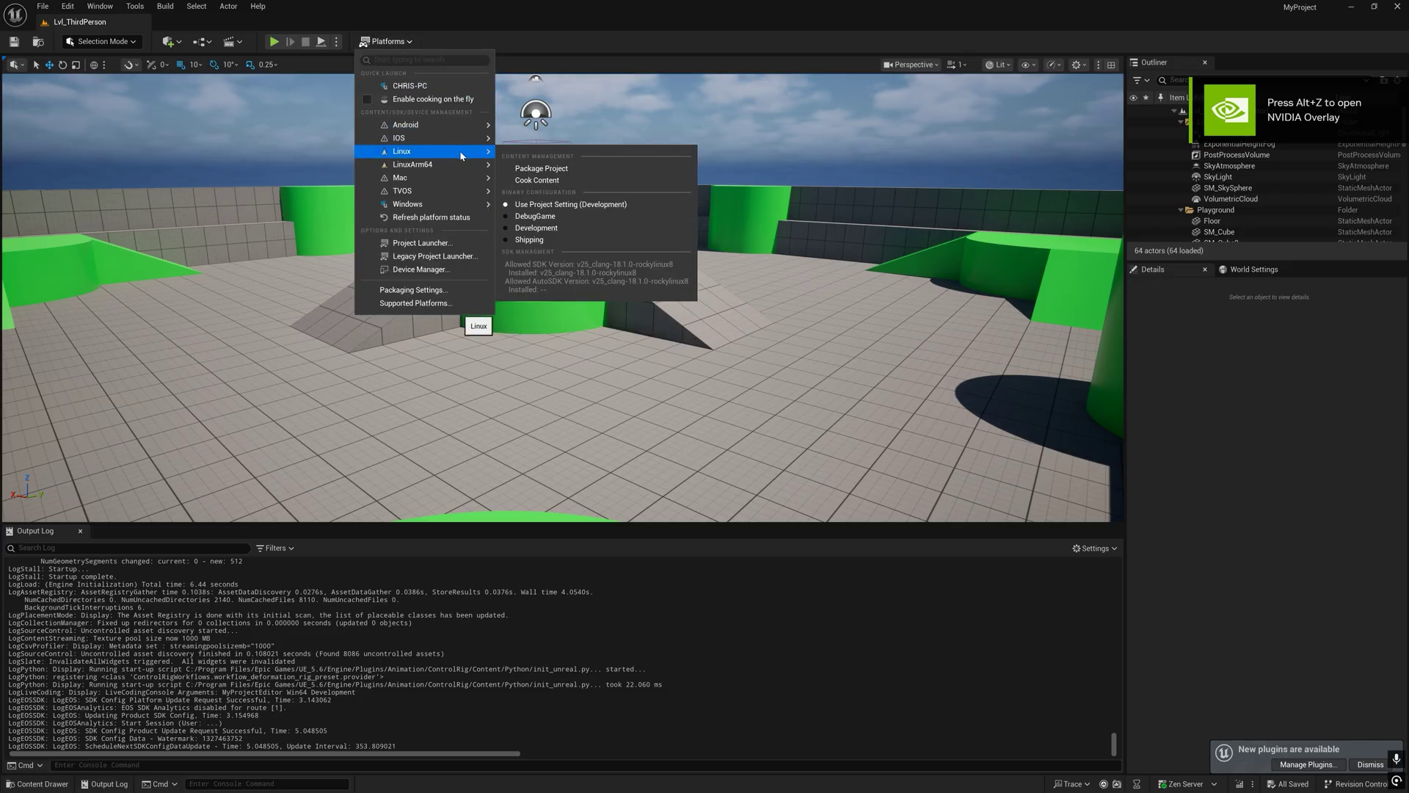
pyautogui.click(589, 174)
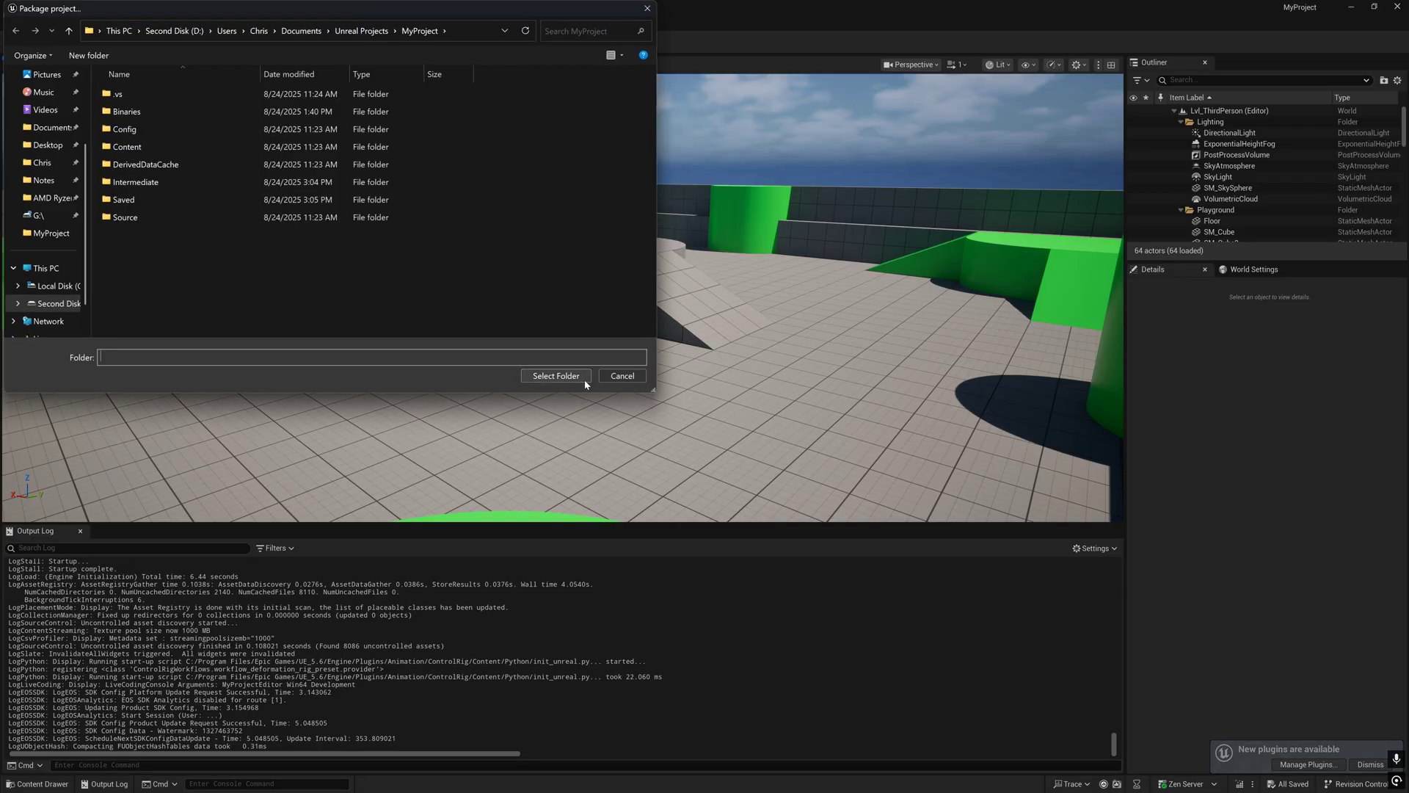
pyautogui.click(583, 379)
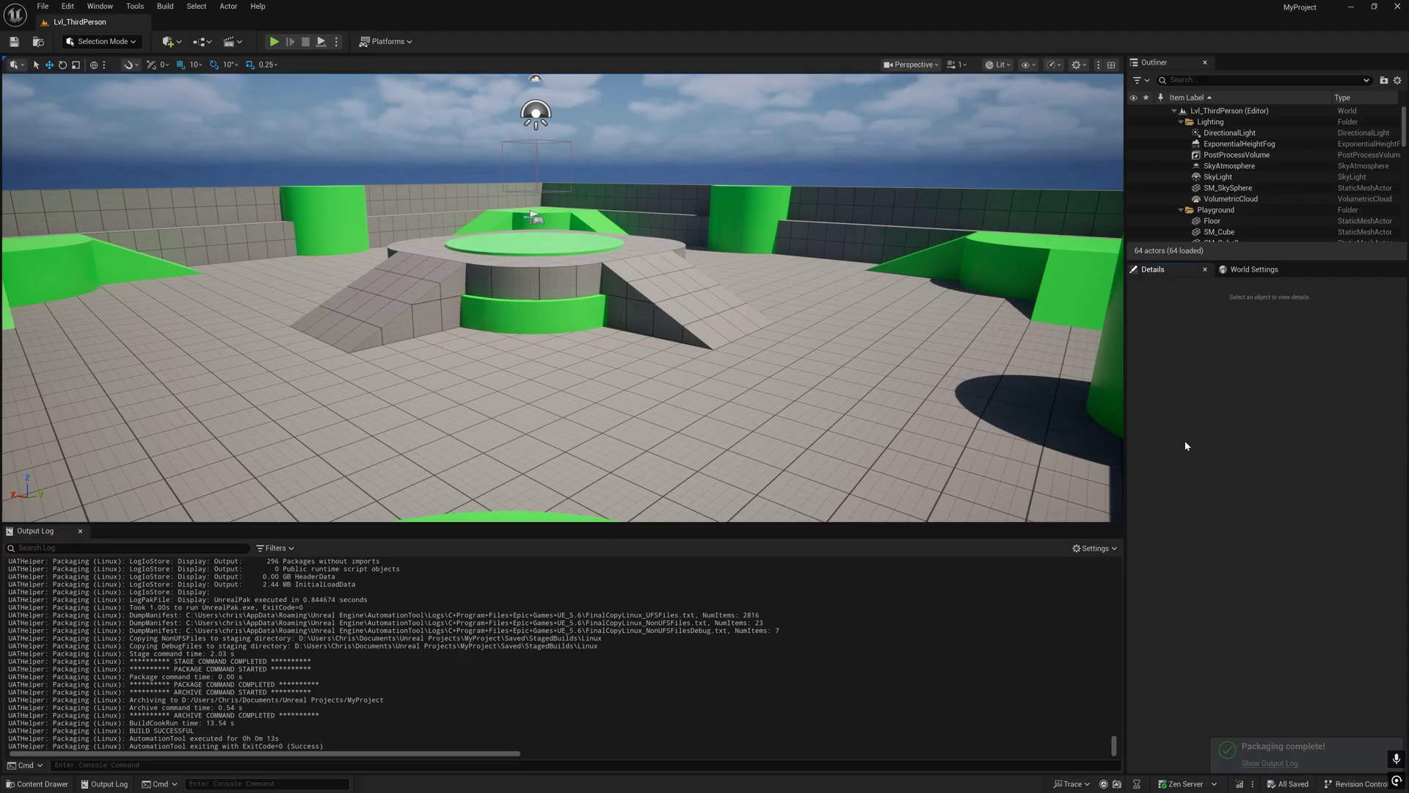
# - Launch Windows Terminal and open a maximized administrator Command Prompt
pyautogui.press('super')
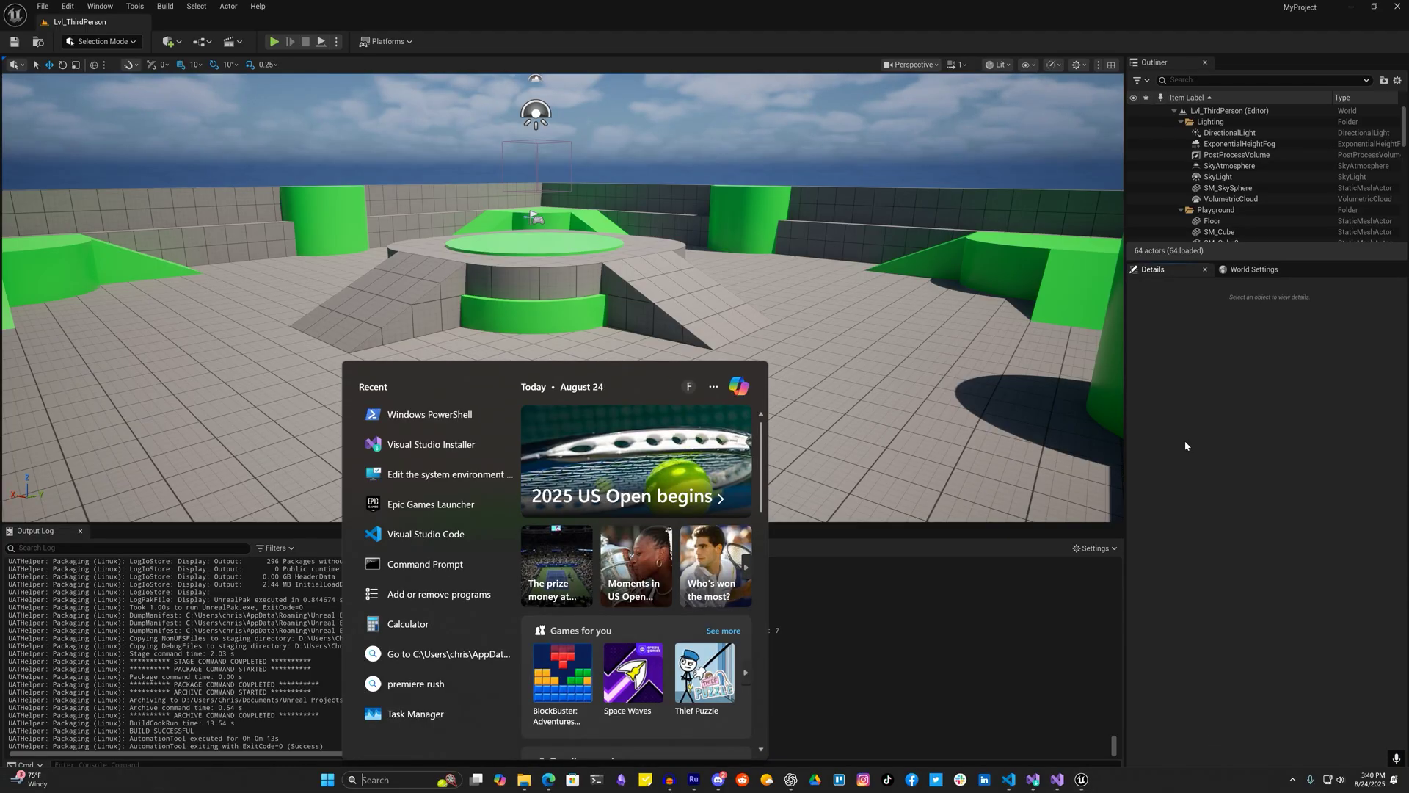
pyautogui.write('terminal')
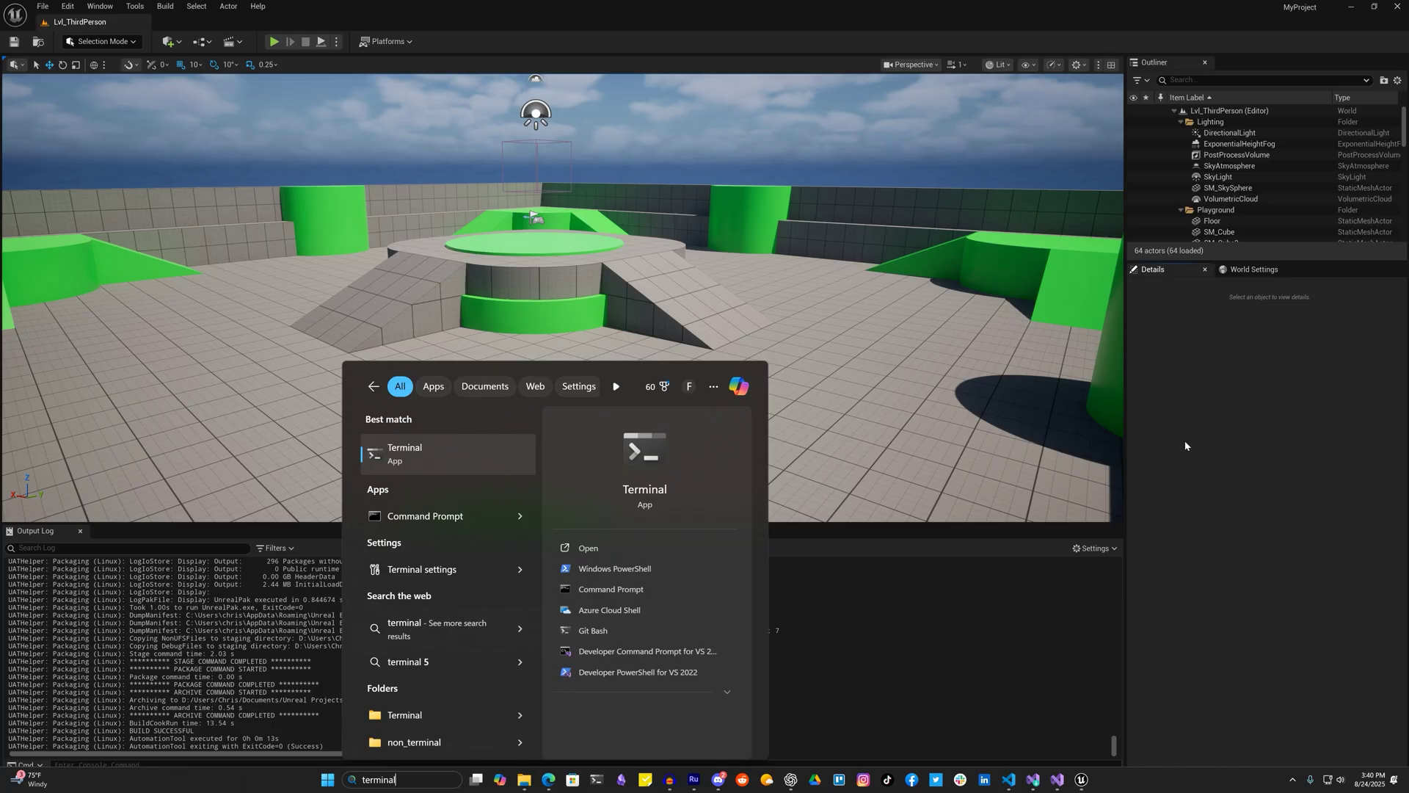
pyautogui.press('Return')
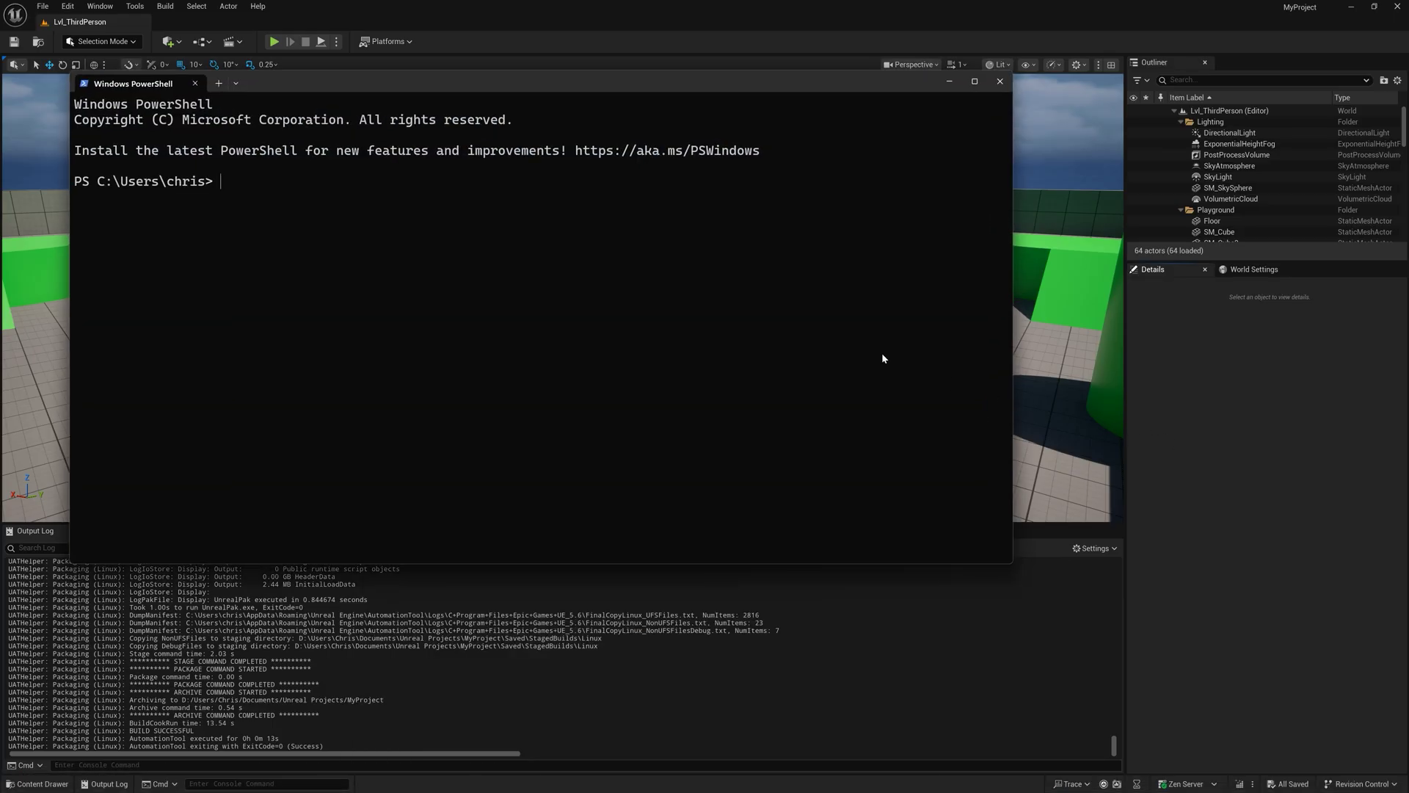
pyautogui.click(236, 84)
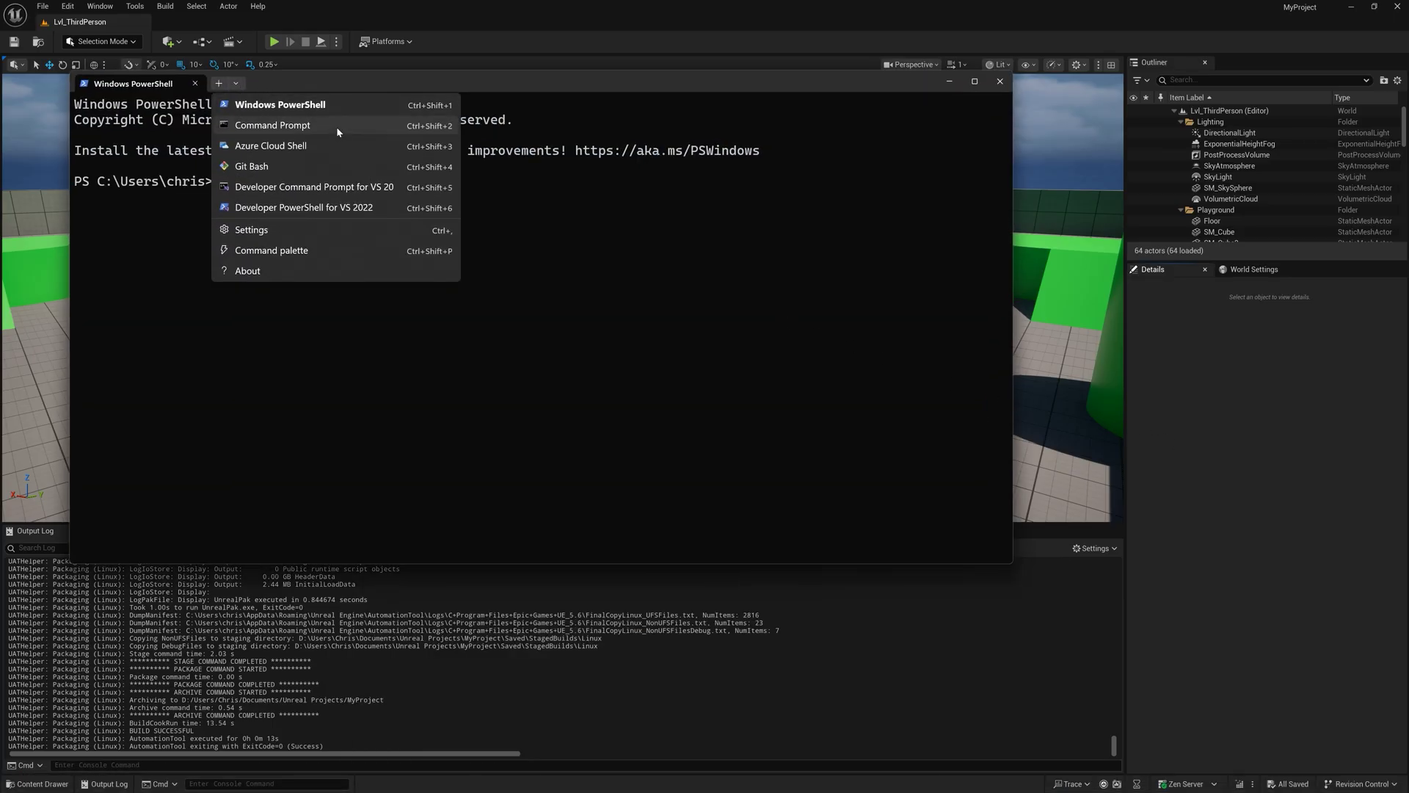
pyautogui.rightClick(341, 146)
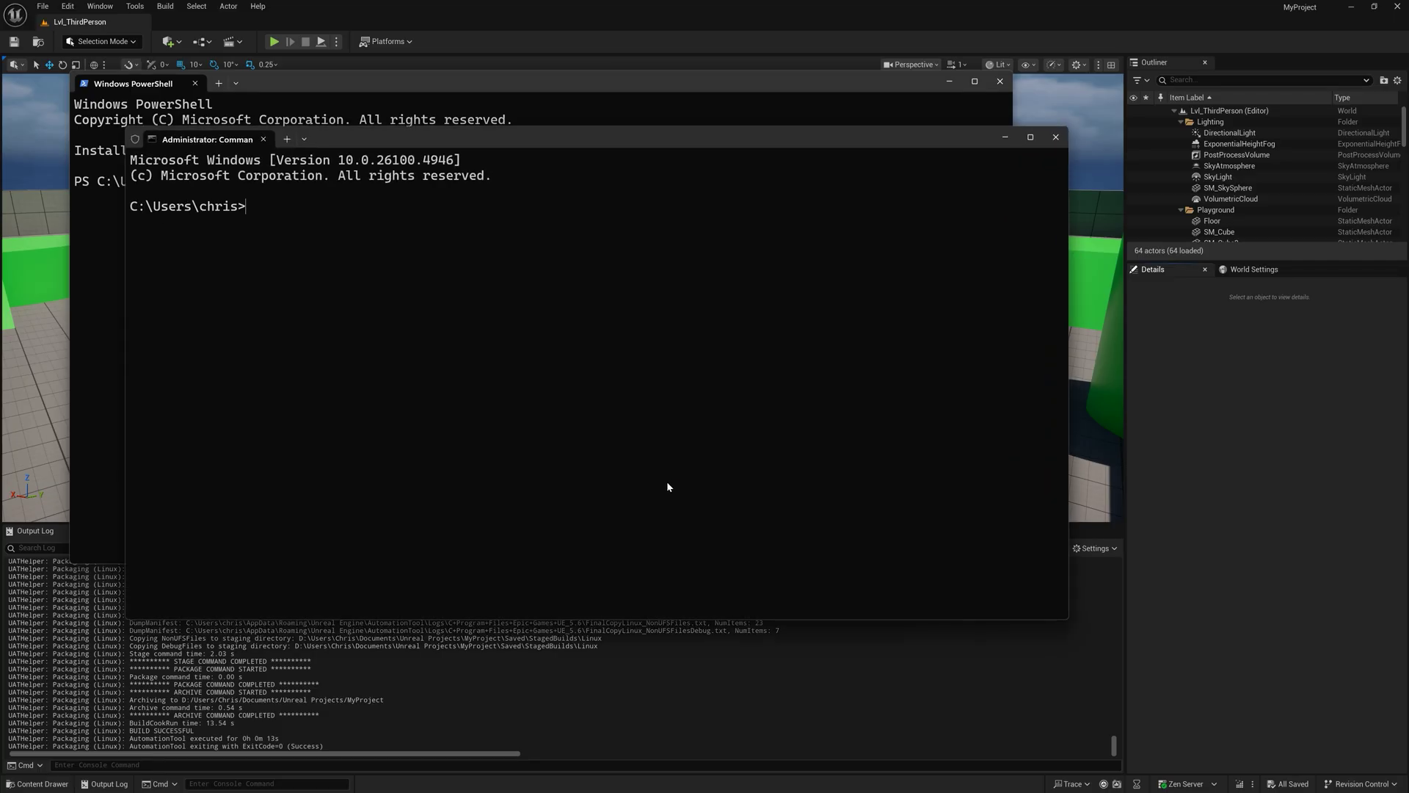
pyautogui.click(1030, 138)
# - Run wsl --install, then enter the new Unix username and confirm the password
pyautogui.write('wsl --install')
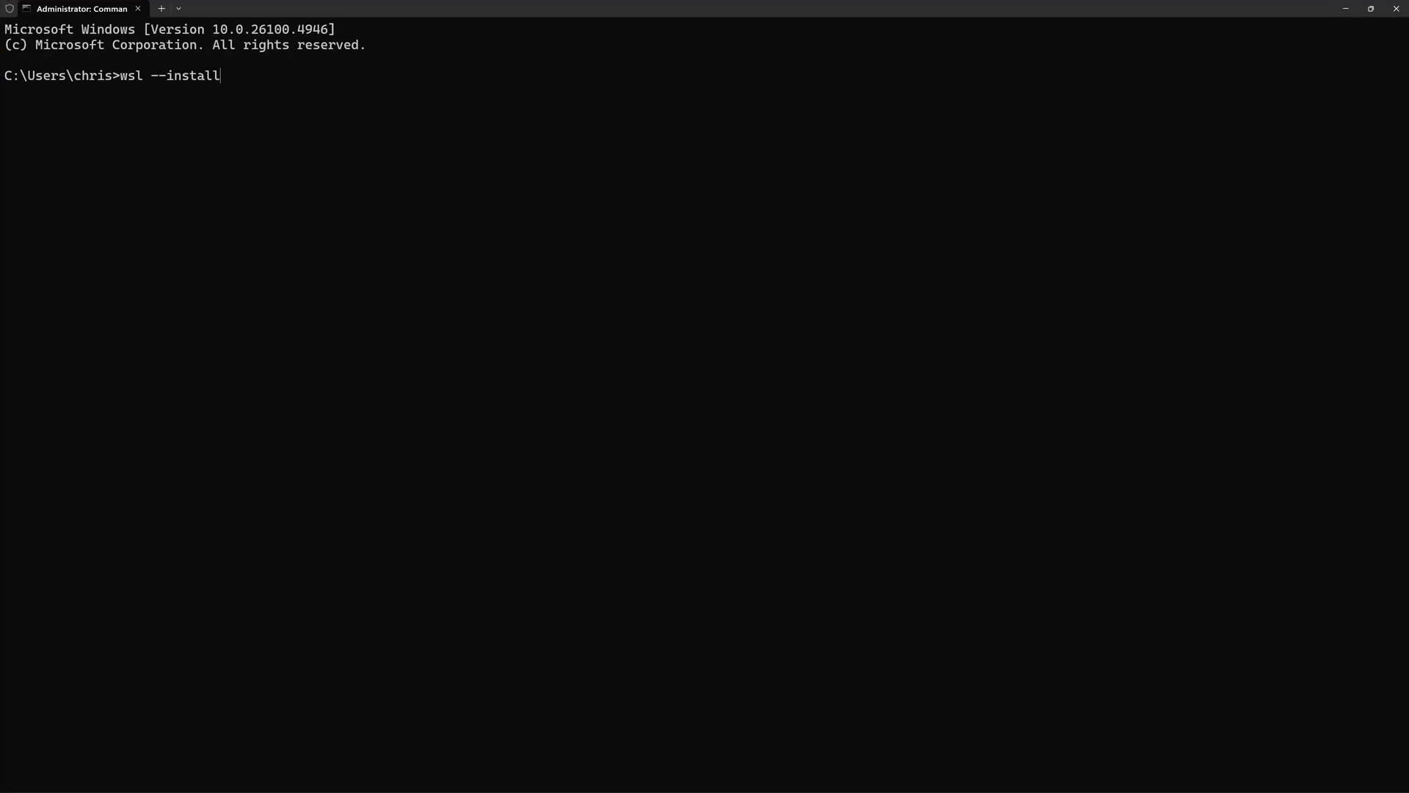
pyautogui.press('Return')
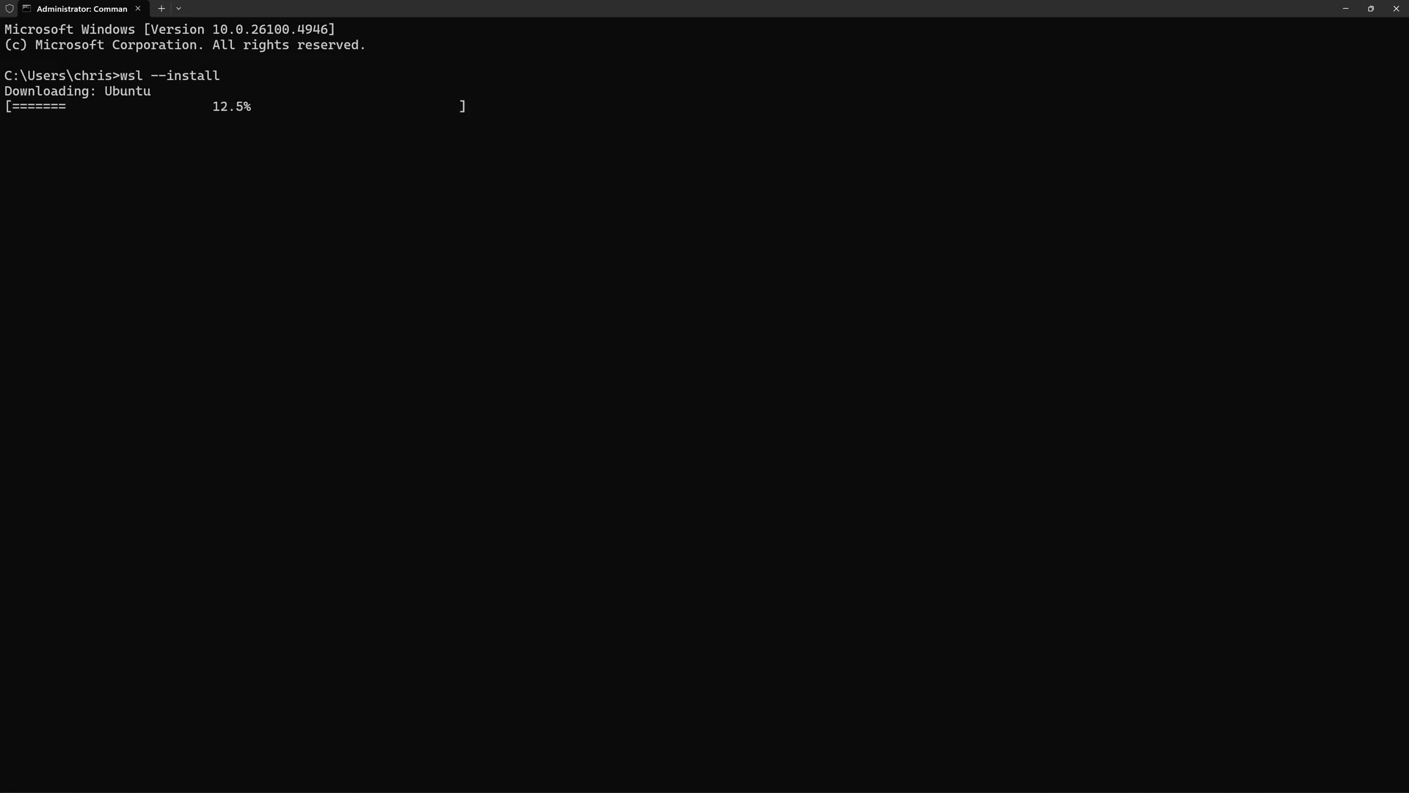
pyautogui.write('chris')
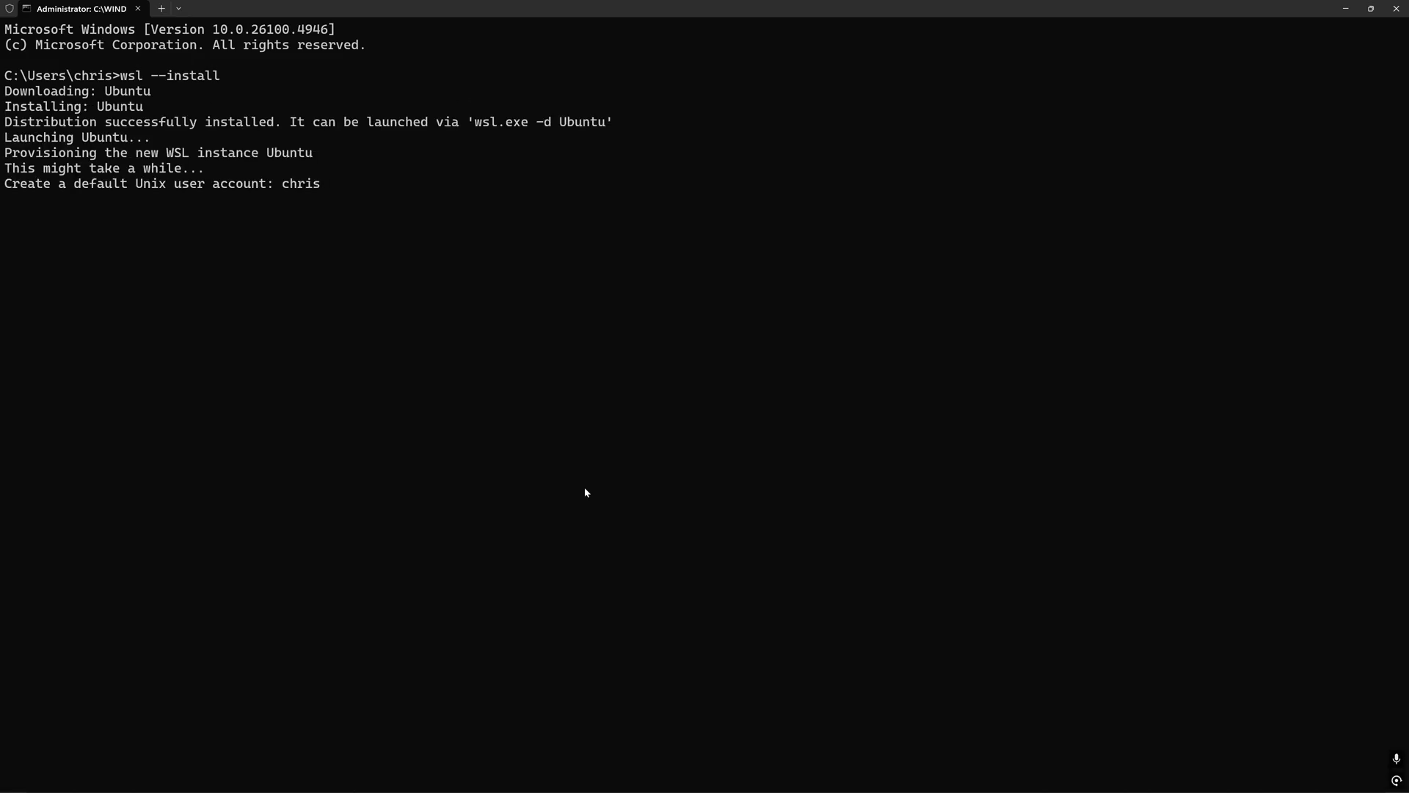
pyautogui.press('Return')
pyautogui.press('Return')
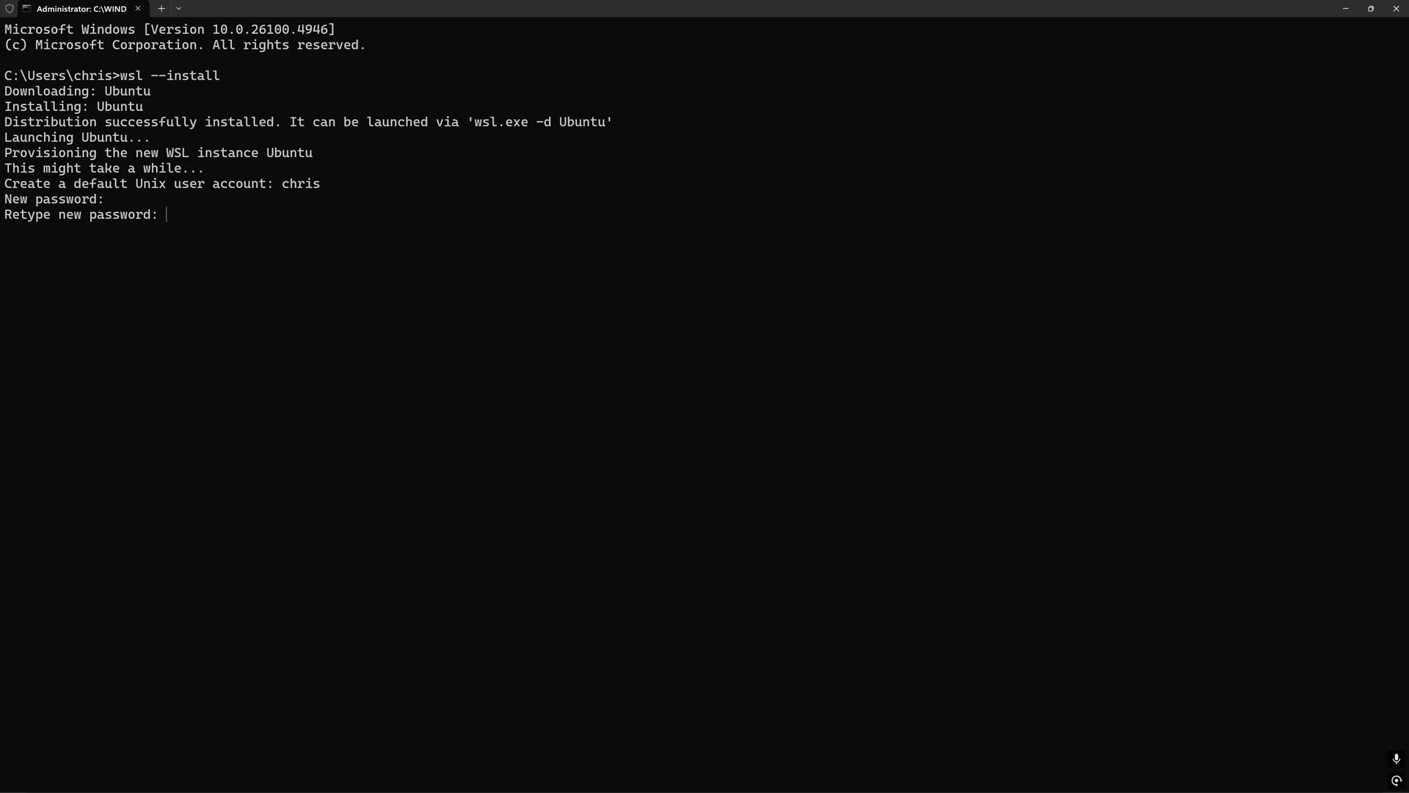
pyautogui.press('Return')
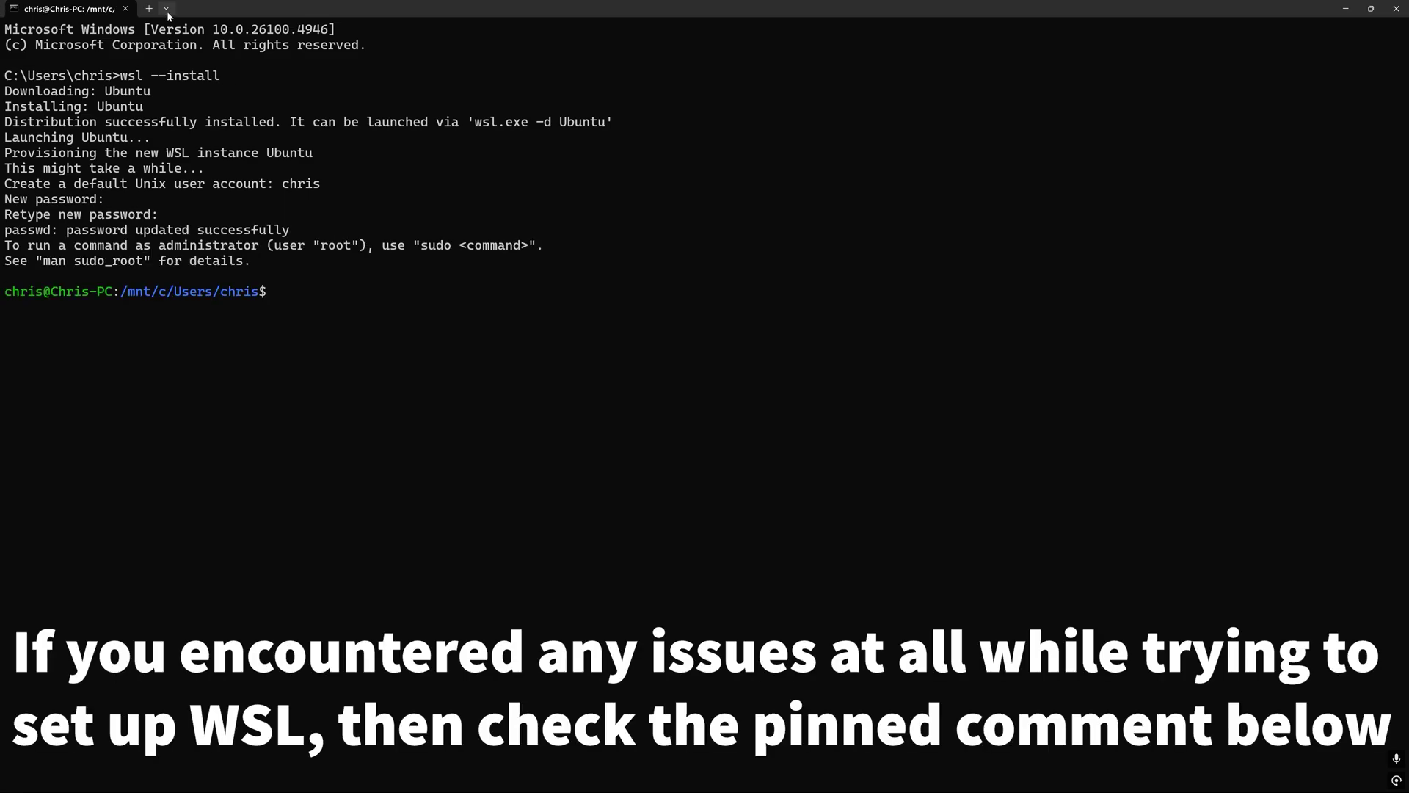
# - Start a WSL shell with wsl in a new PowerShell tab, then search Windows for ubuntu
pyautogui.click(167, 10)
pyautogui.click(184, 31)
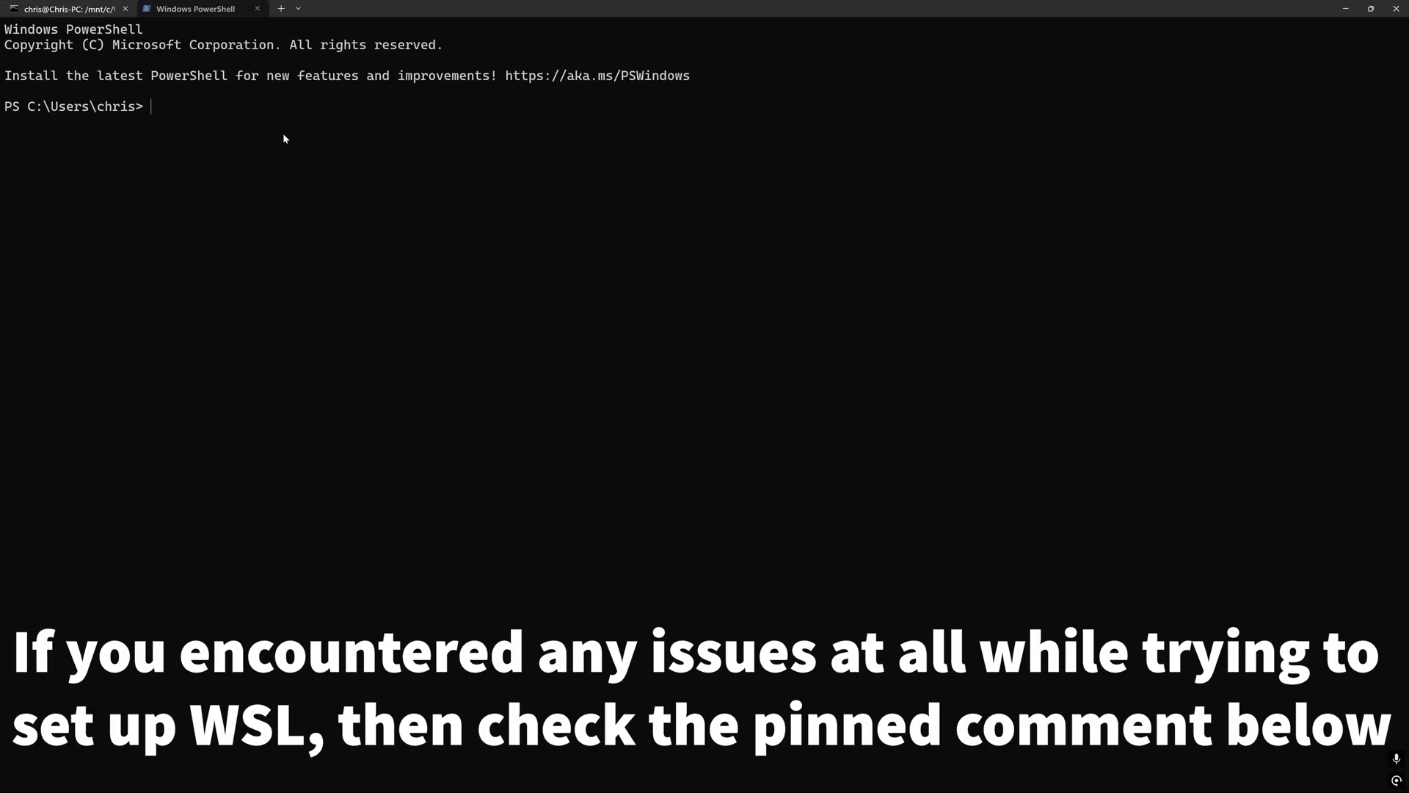
pyautogui.write('wsl')
pyautogui.press('Return')
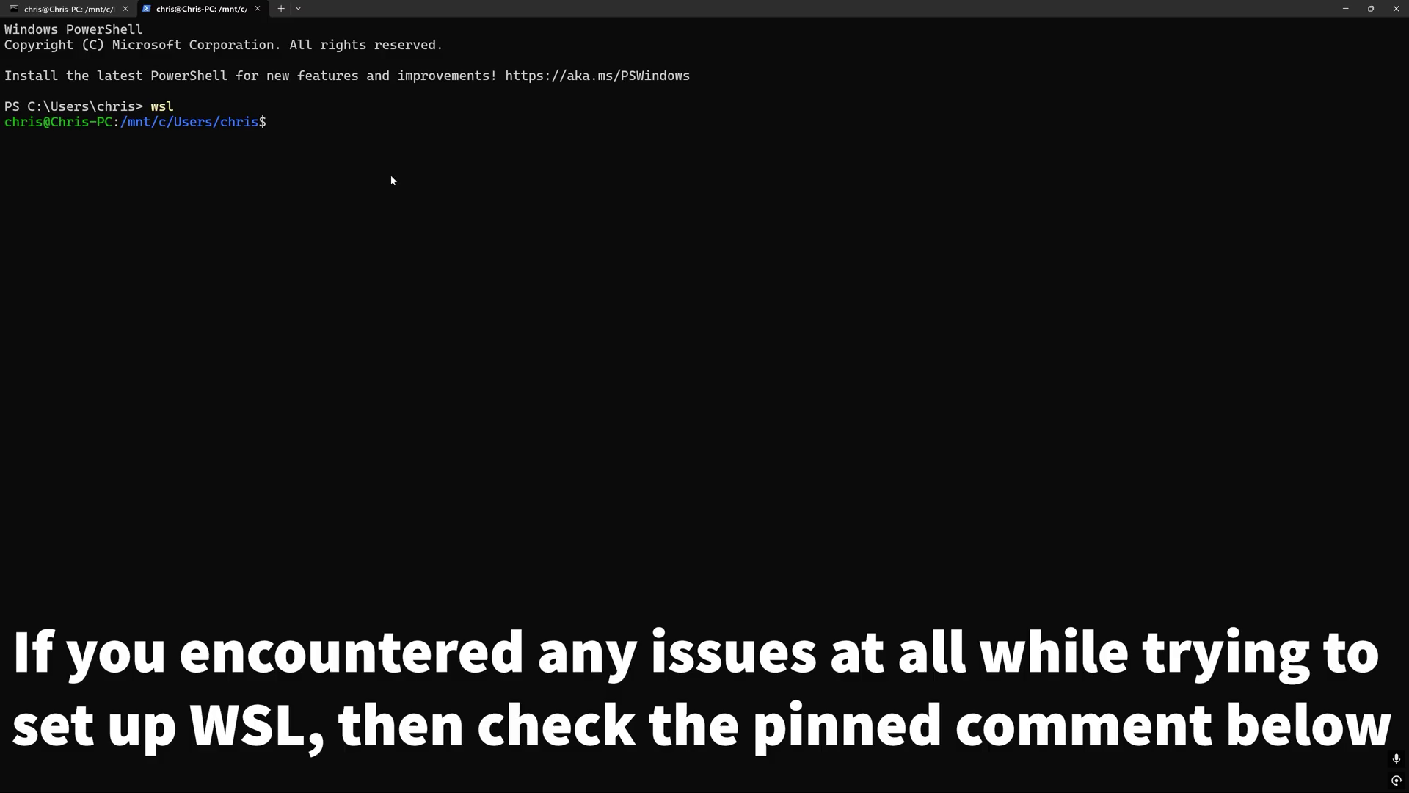
pyautogui.click(298, 8)
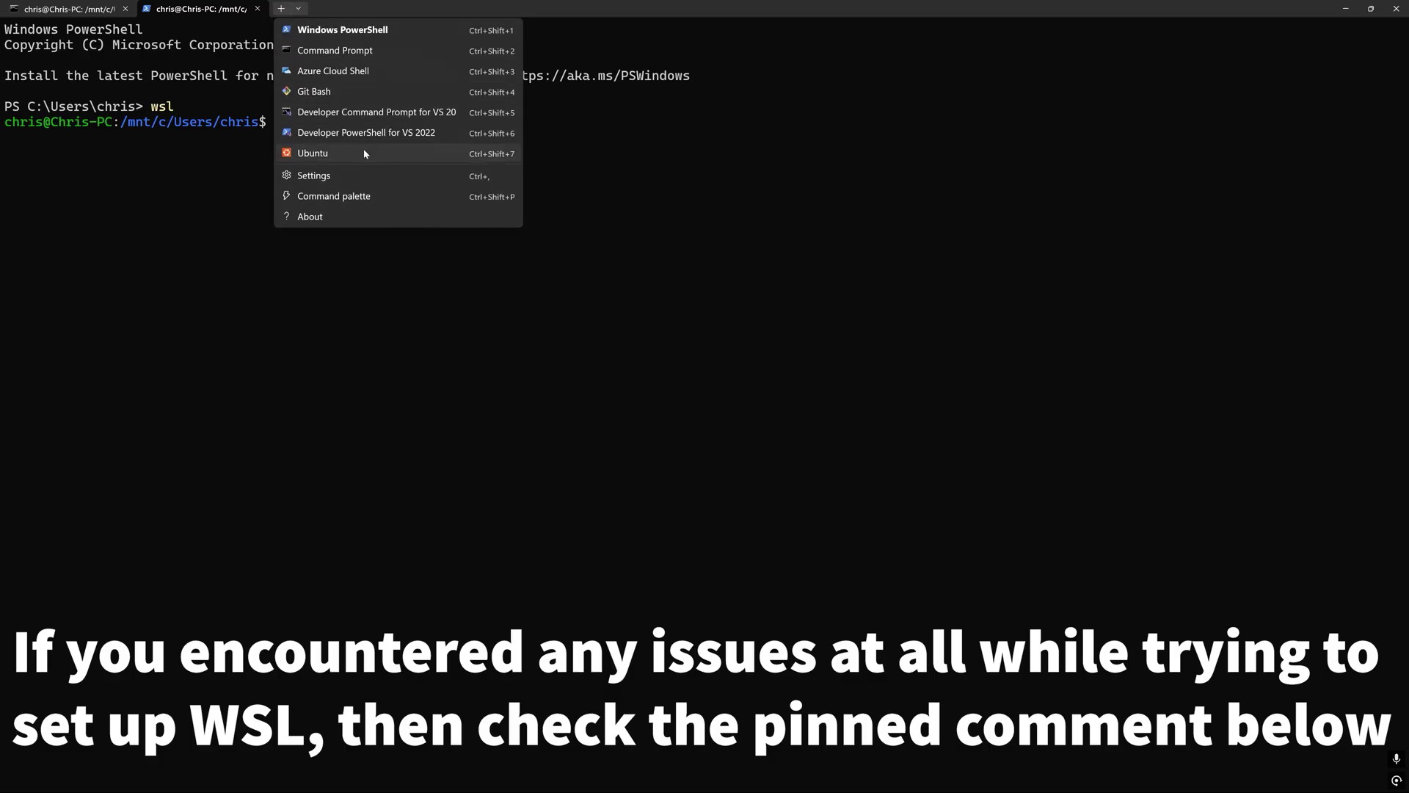
pyautogui.press('super')
pyautogui.write('ubuntu')
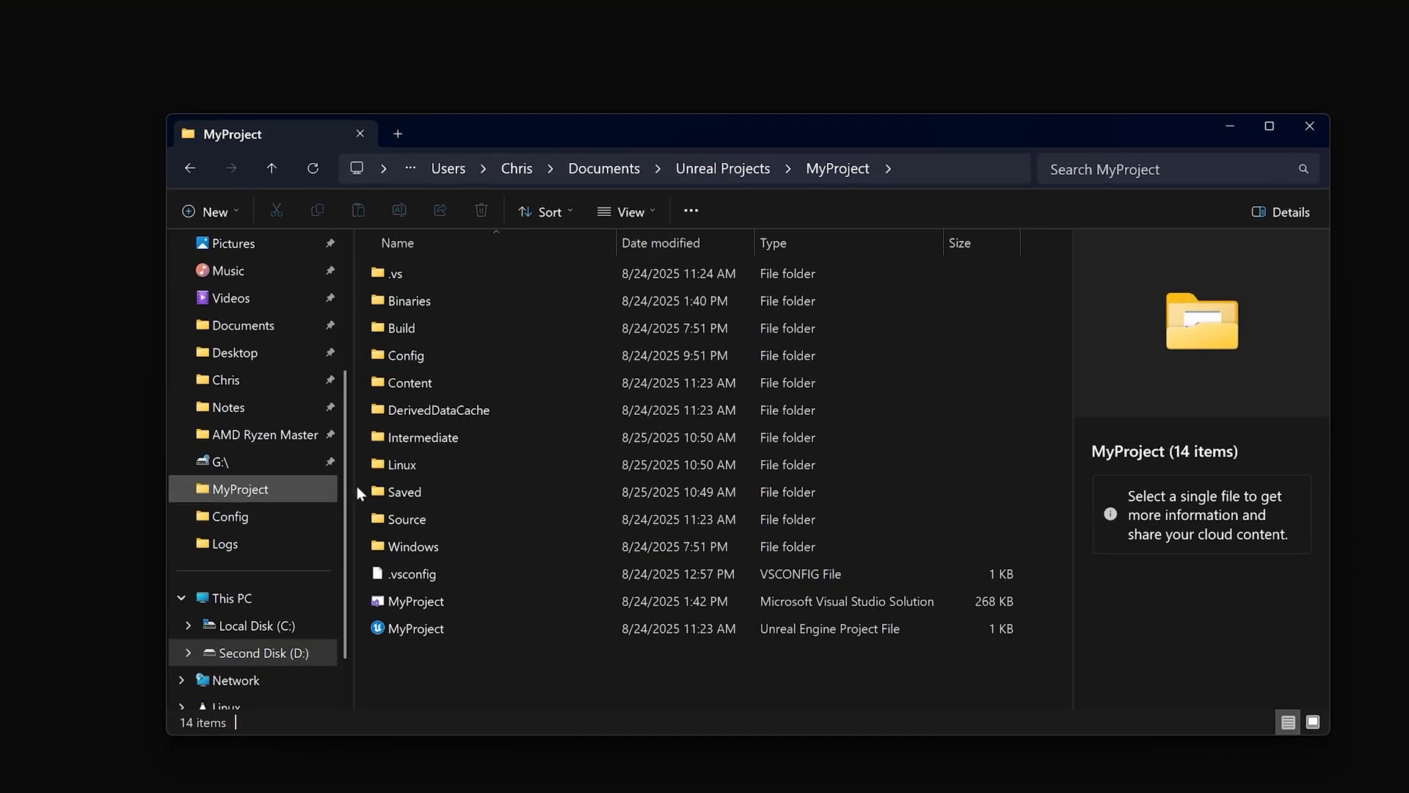
# - Copy MyProject.sh's full path from the packaged Linux folder and return to the terminal
pyautogui.doubleClick(467, 464)
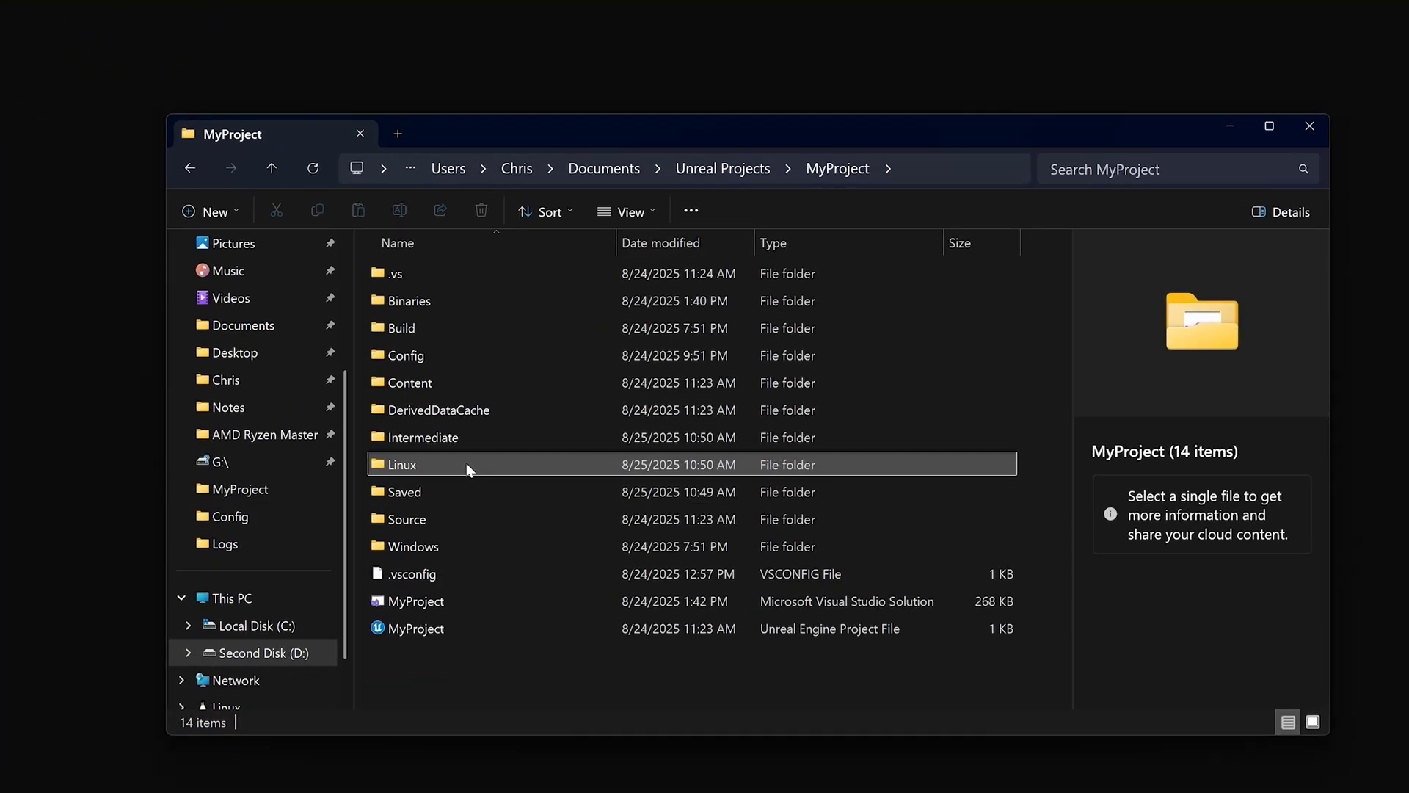
pyautogui.click(471, 409)
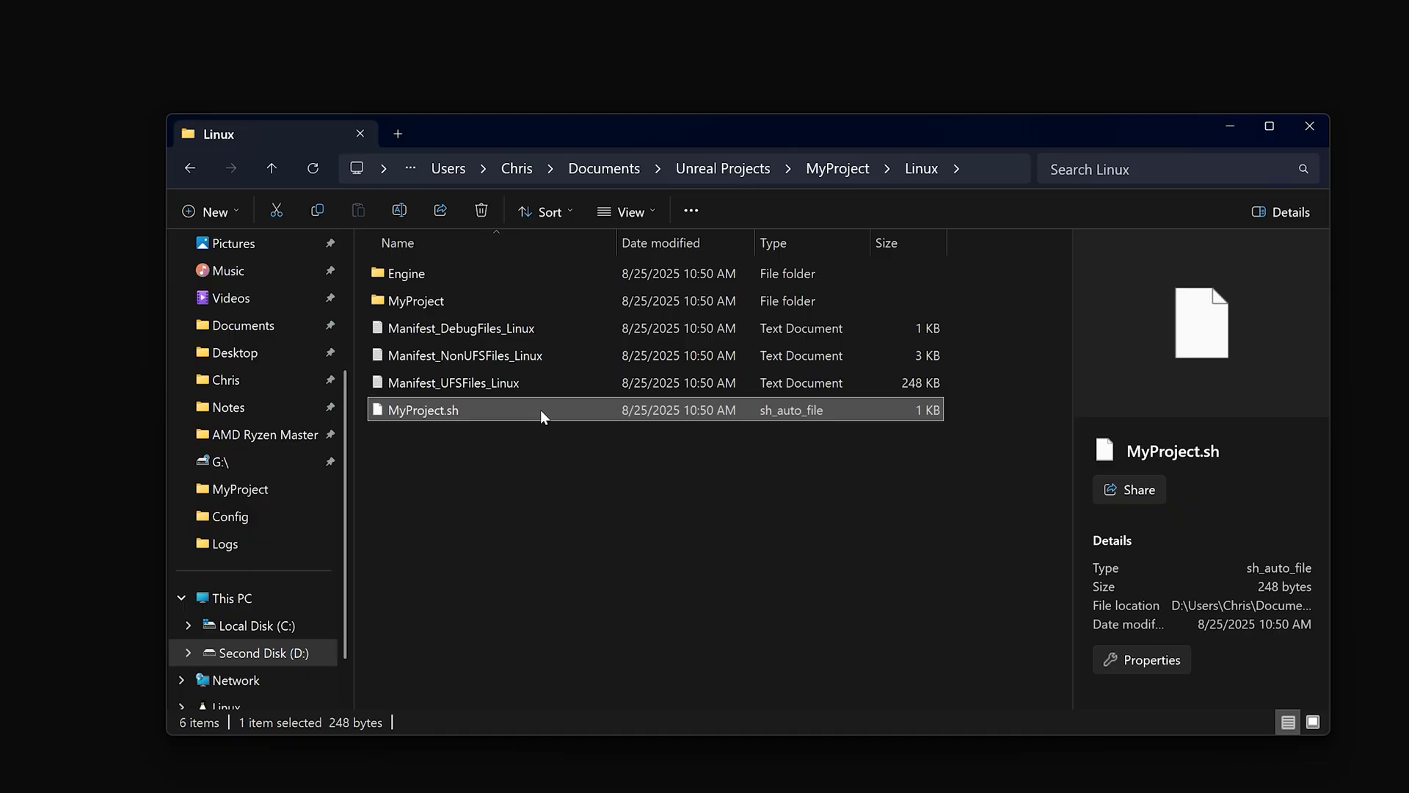
pyautogui.rightClick(540, 410)
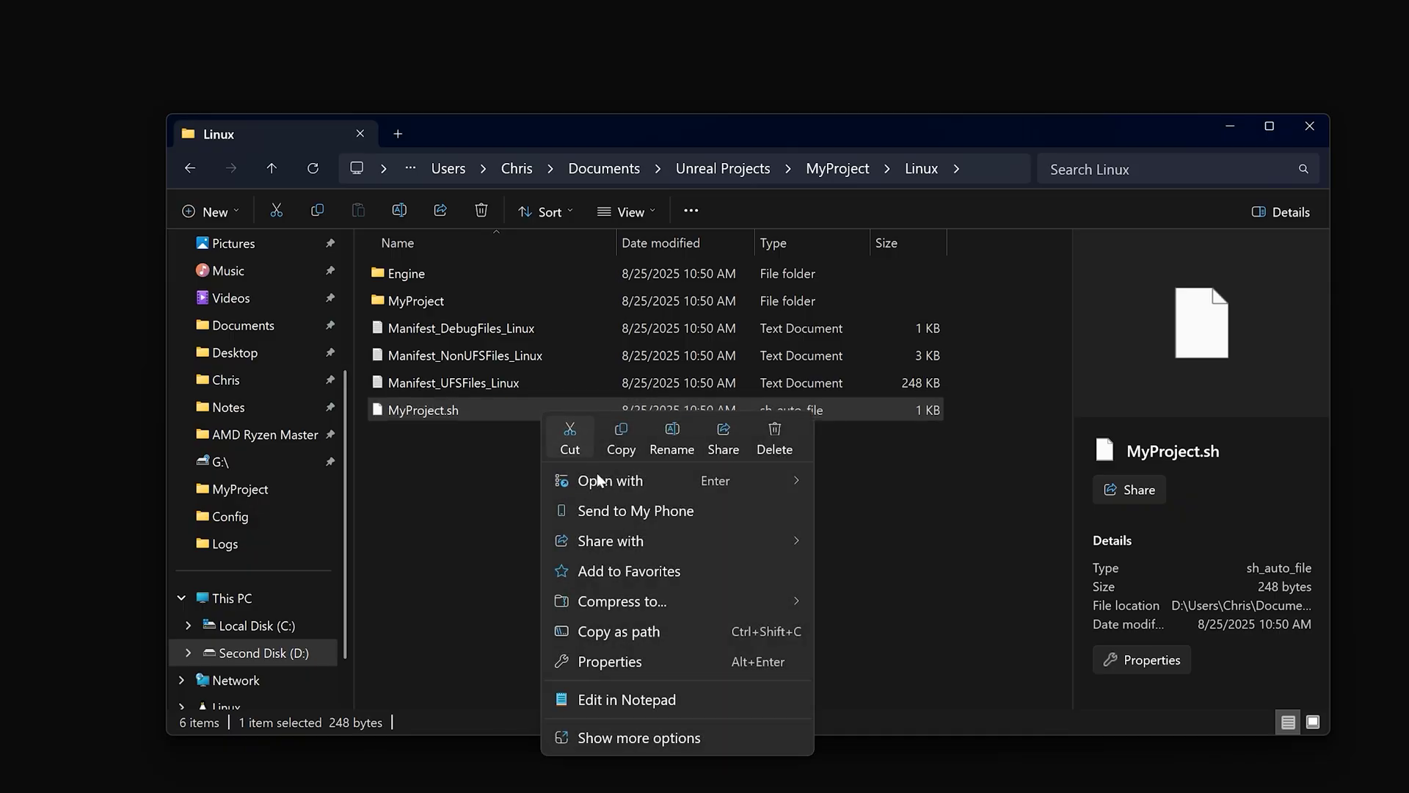
pyautogui.click(716, 634)
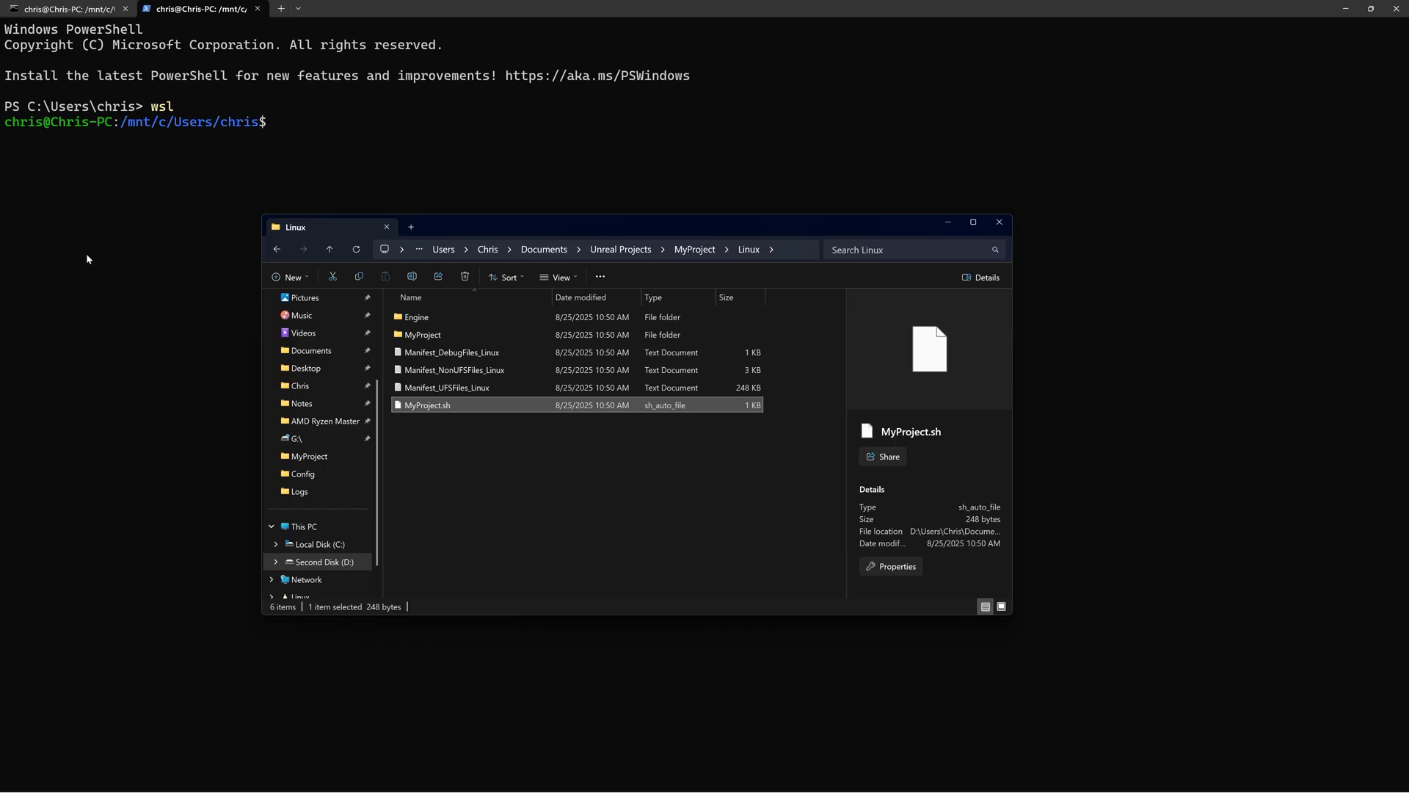
pyautogui.click(250, 148)
# - In the WSL install tab, convert MyProject.sh's Windows path with wslpath
pyautogui.click(58, 9)
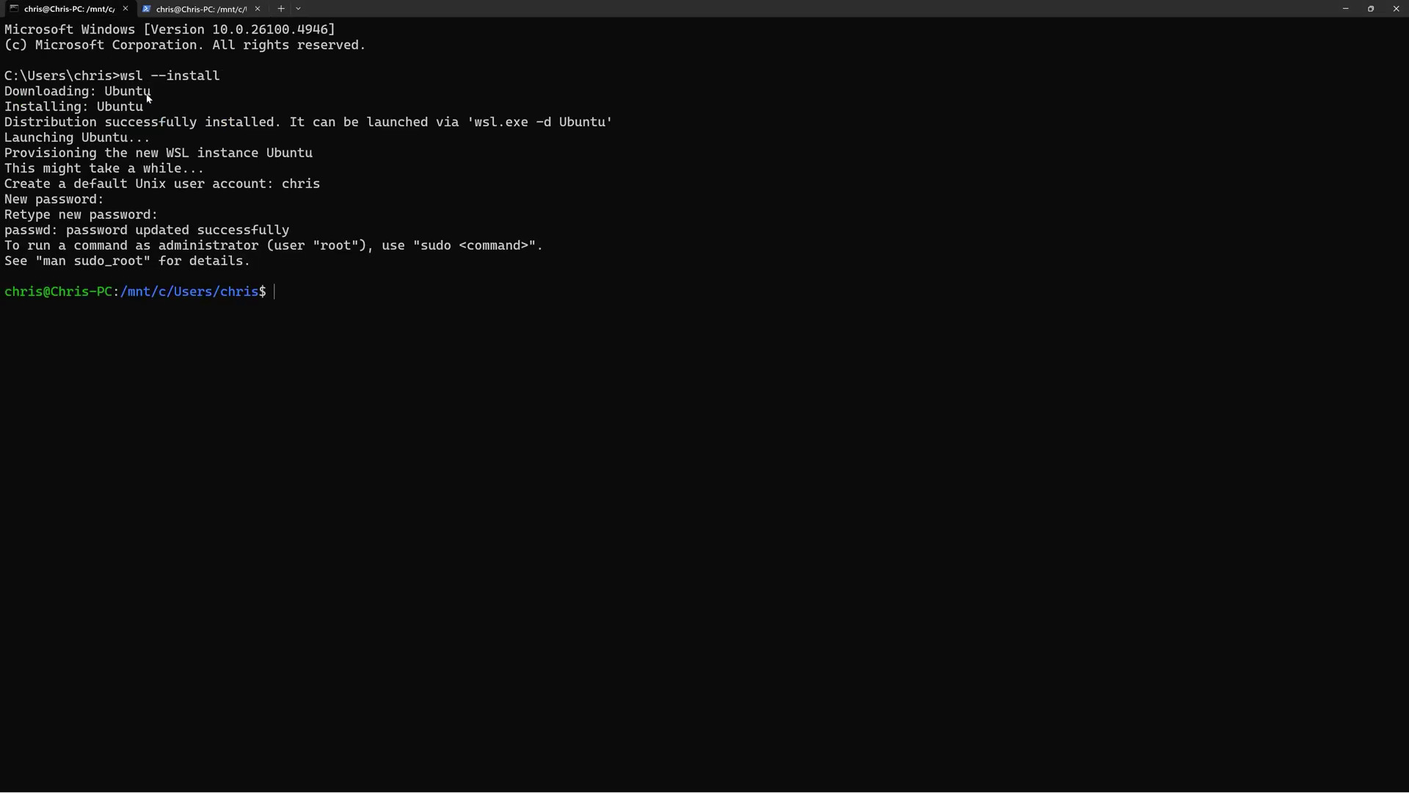
pyautogui.write('wslpath')
pyautogui.hotkey('ctrl', 'v')
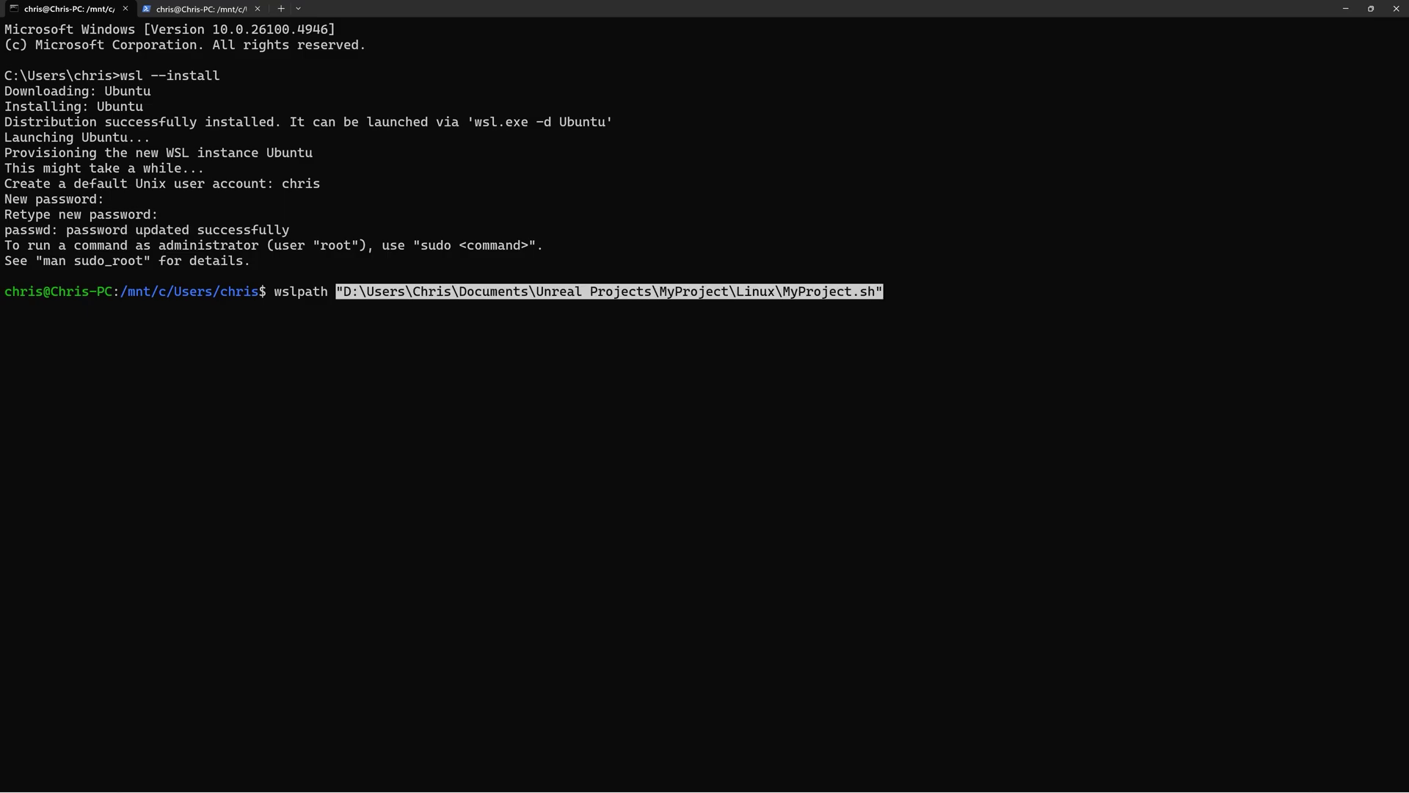
pyautogui.press('Return')
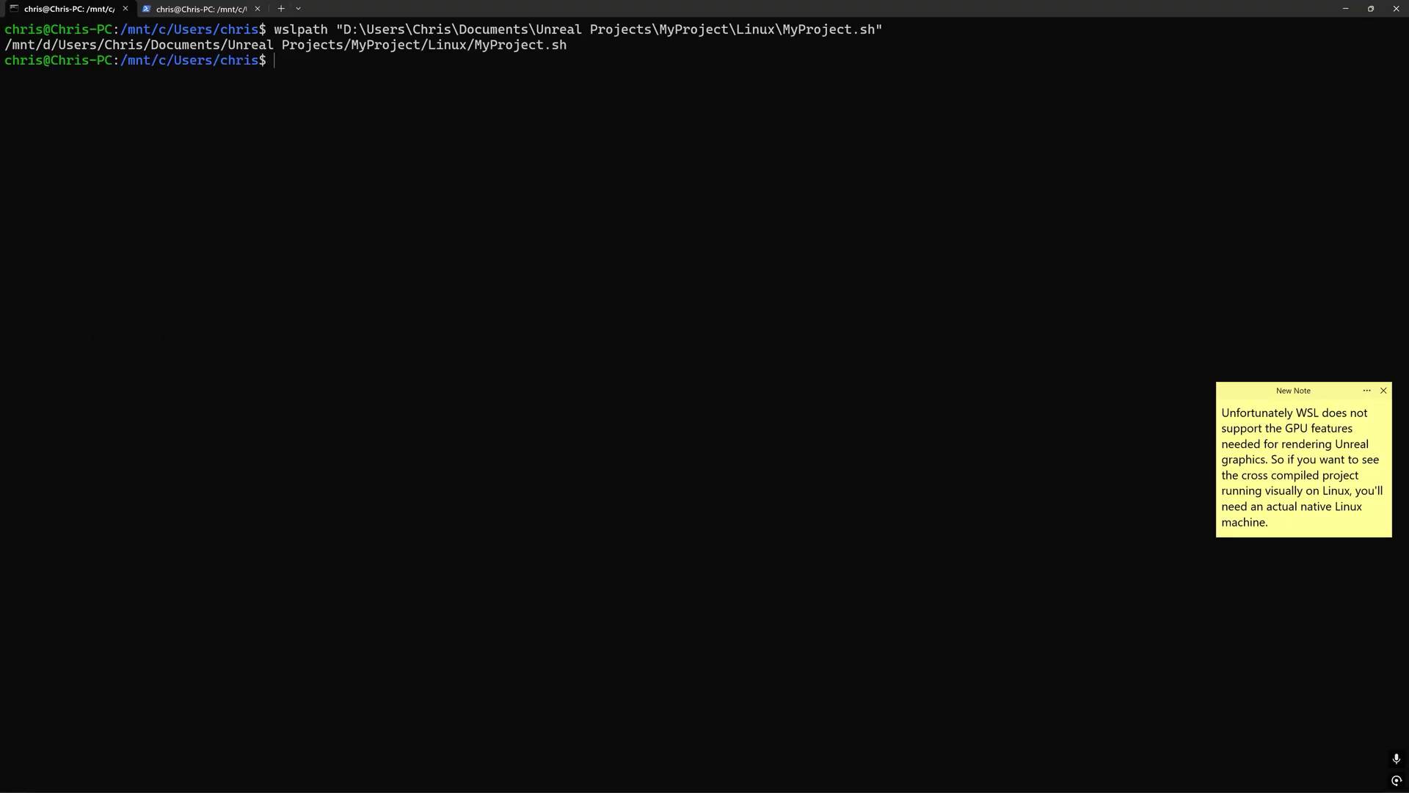
# - Enter the converted /mnt/d path to MyProject.sh in quotes as a new command
pyautogui.write('"')
pyautogui.tripleClick(507, 49)
pyautogui.hotkey('ctrl', 'c')
pyautogui.hotkey('ctrl', 'v')
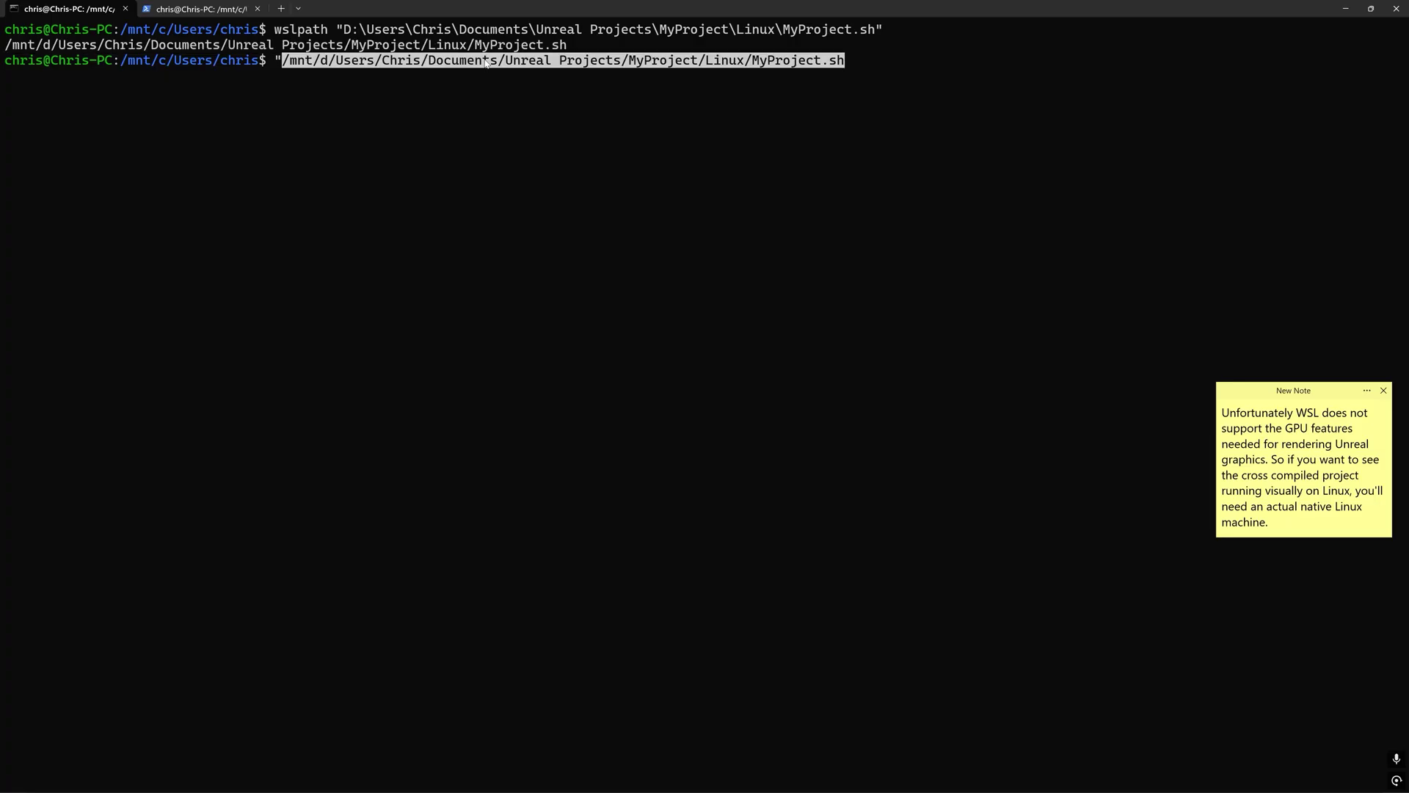
pyautogui.write('"')
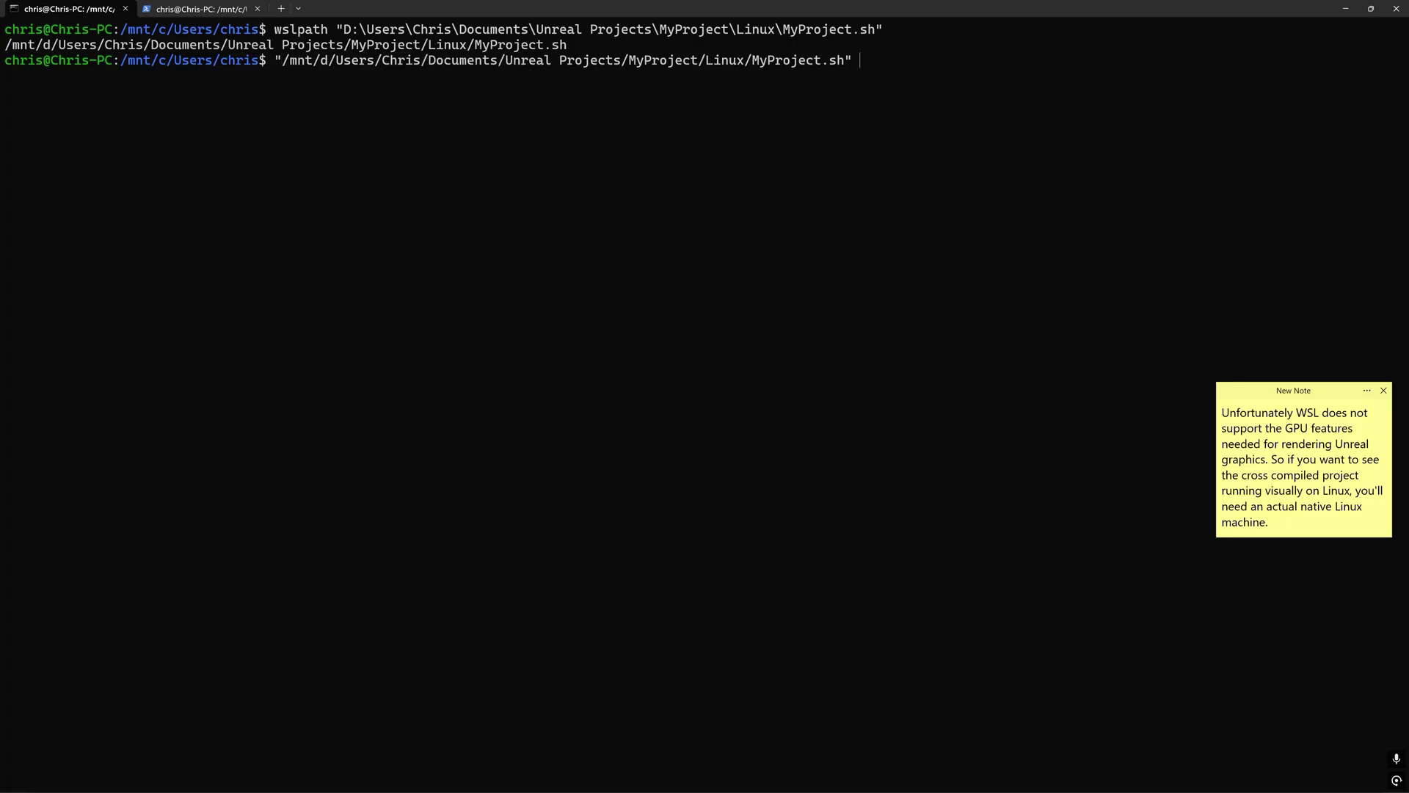
pyautogui.write(' "')
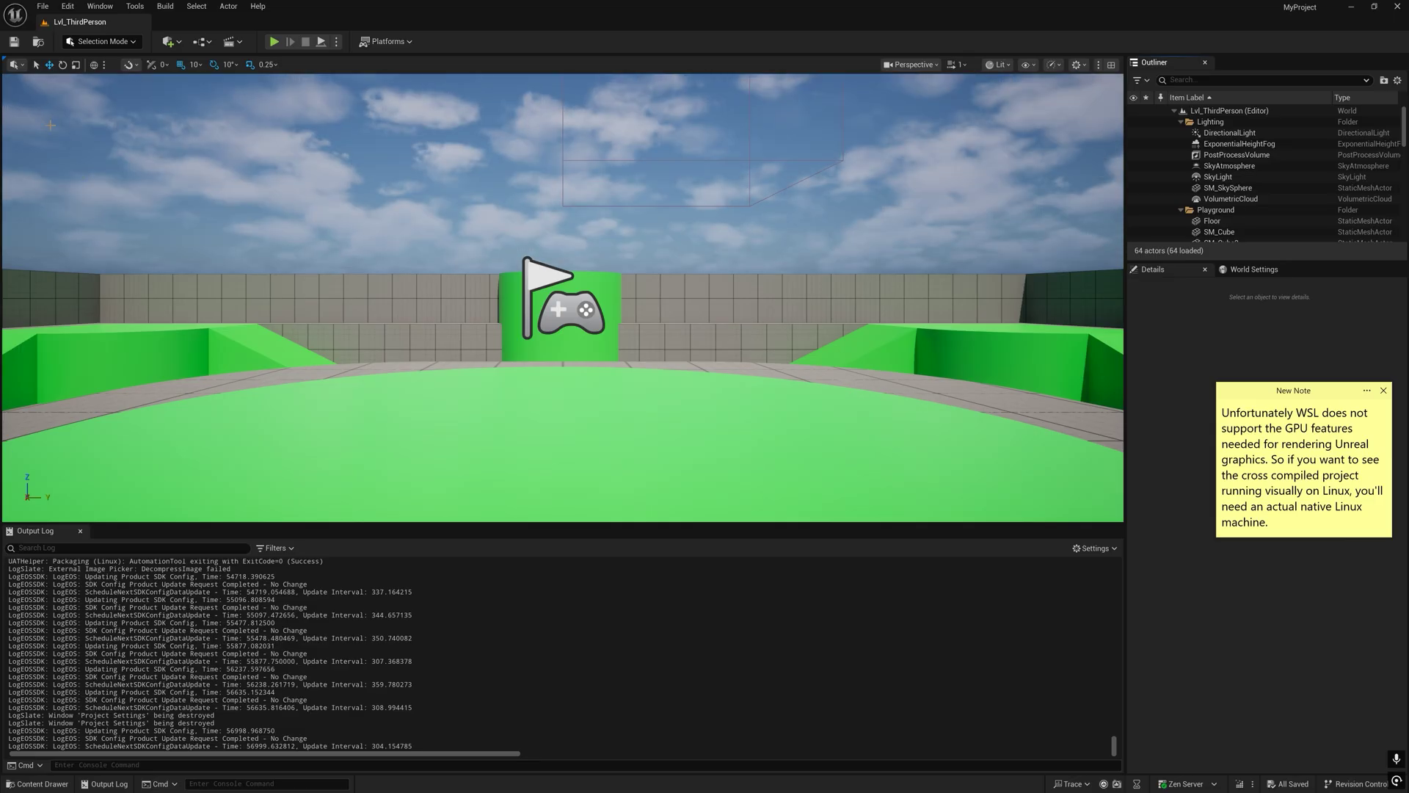
# - Open Project Settings at Maps & Modes to check the Game Default Map is Lvl_ThirdPerson
pyautogui.click(66, 9)
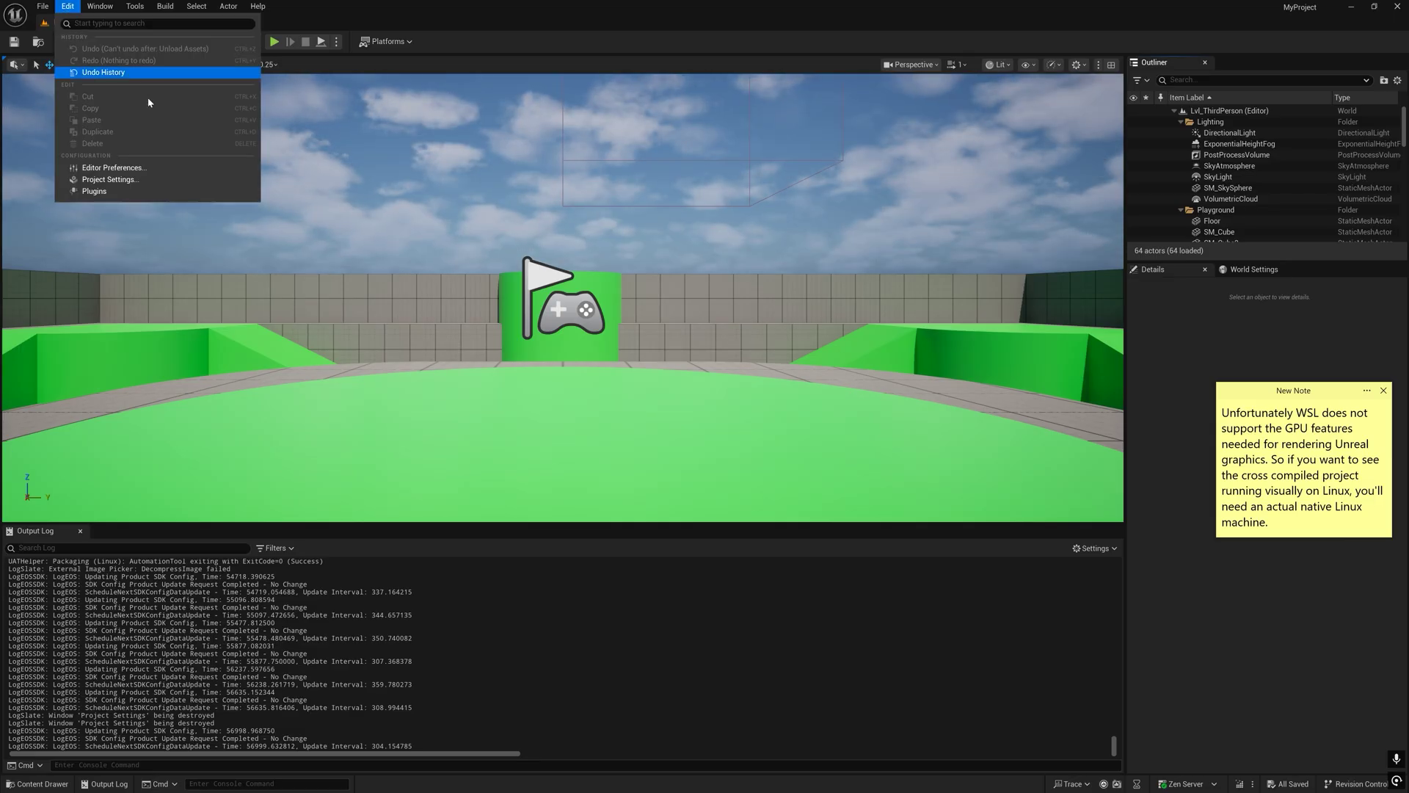
pyautogui.click(200, 183)
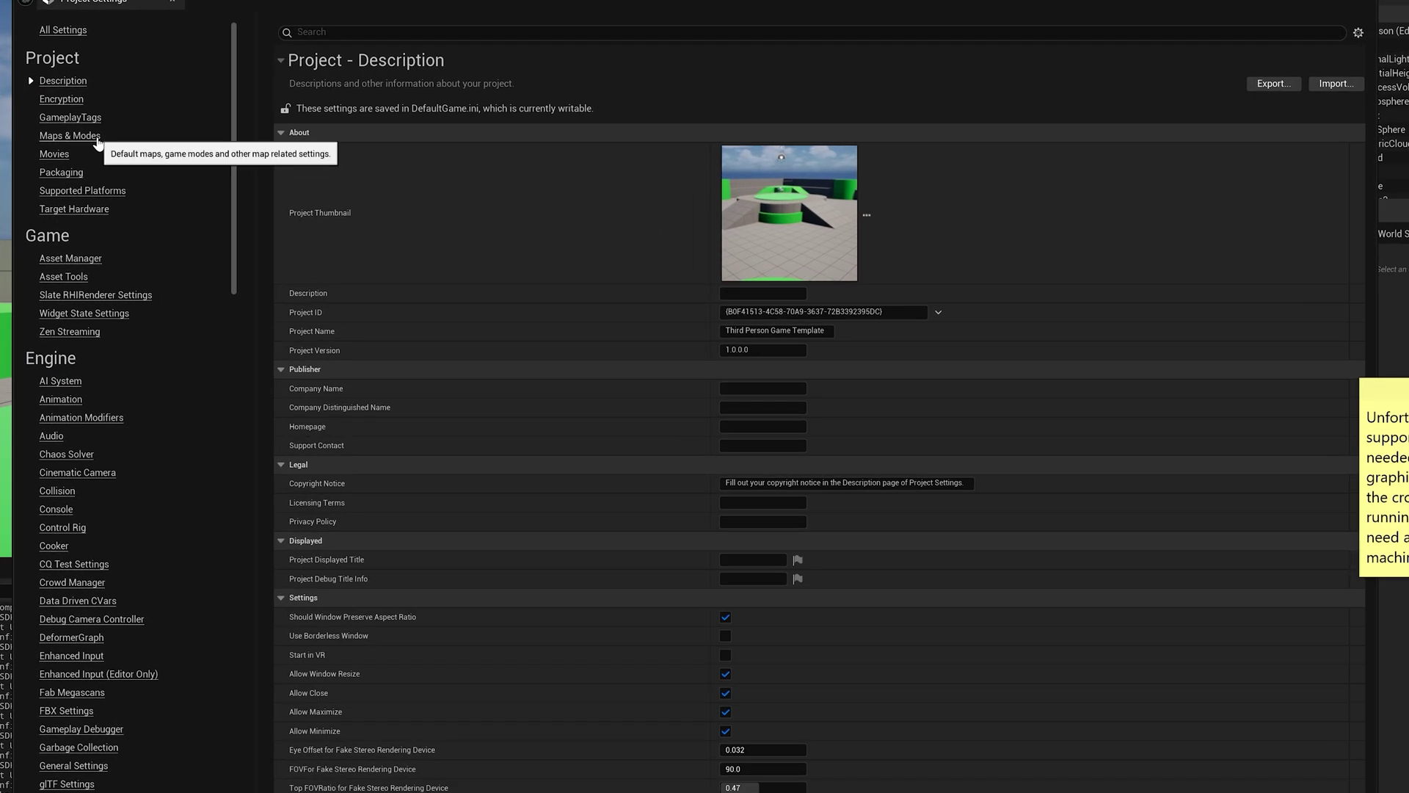
pyautogui.click(92, 138)
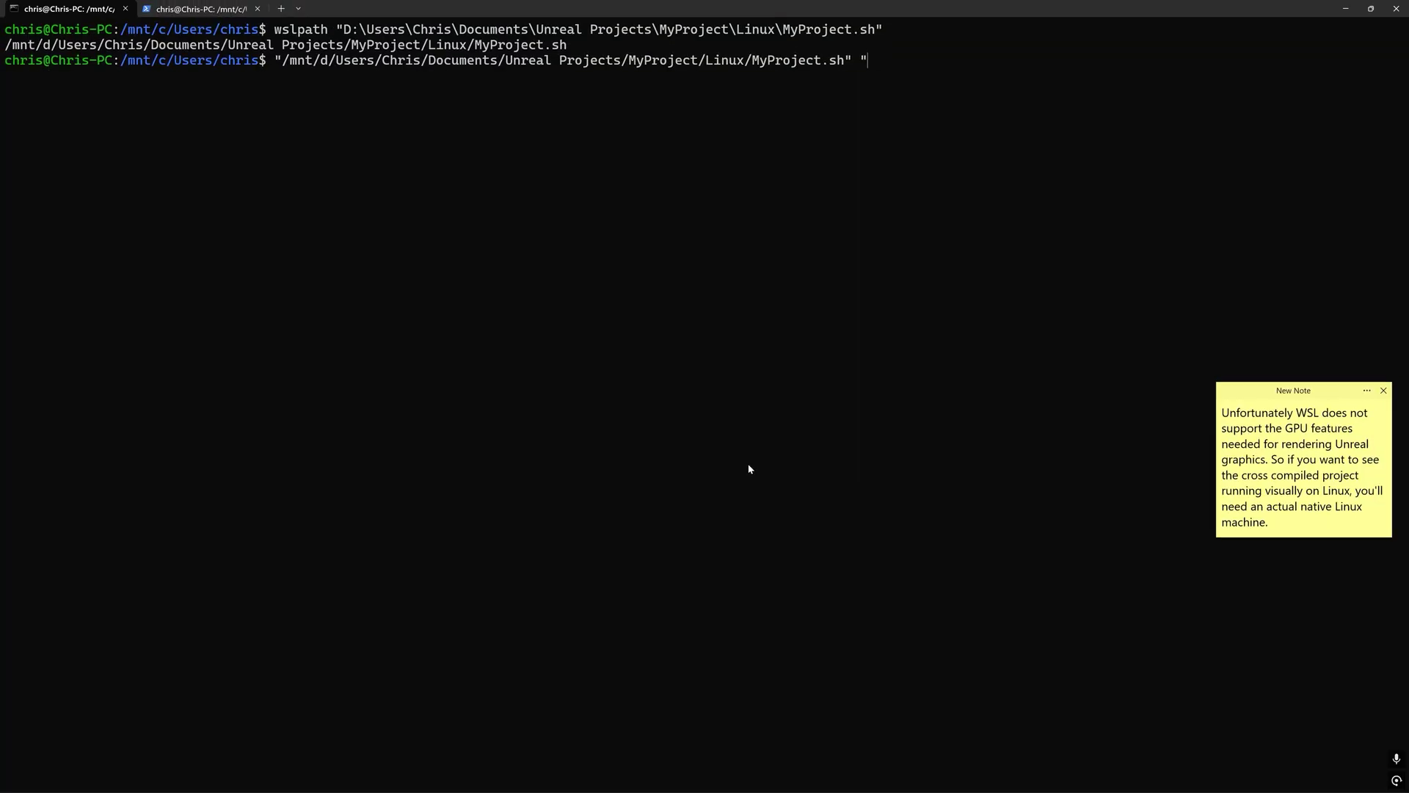
# - Run the script with "Lvl_ThirdPerson?listen" -port=7777 -nullrhi -nosound and highlight the port 7777 log line
pyautogui.write('Lvl_ThirdPerson?listen"')
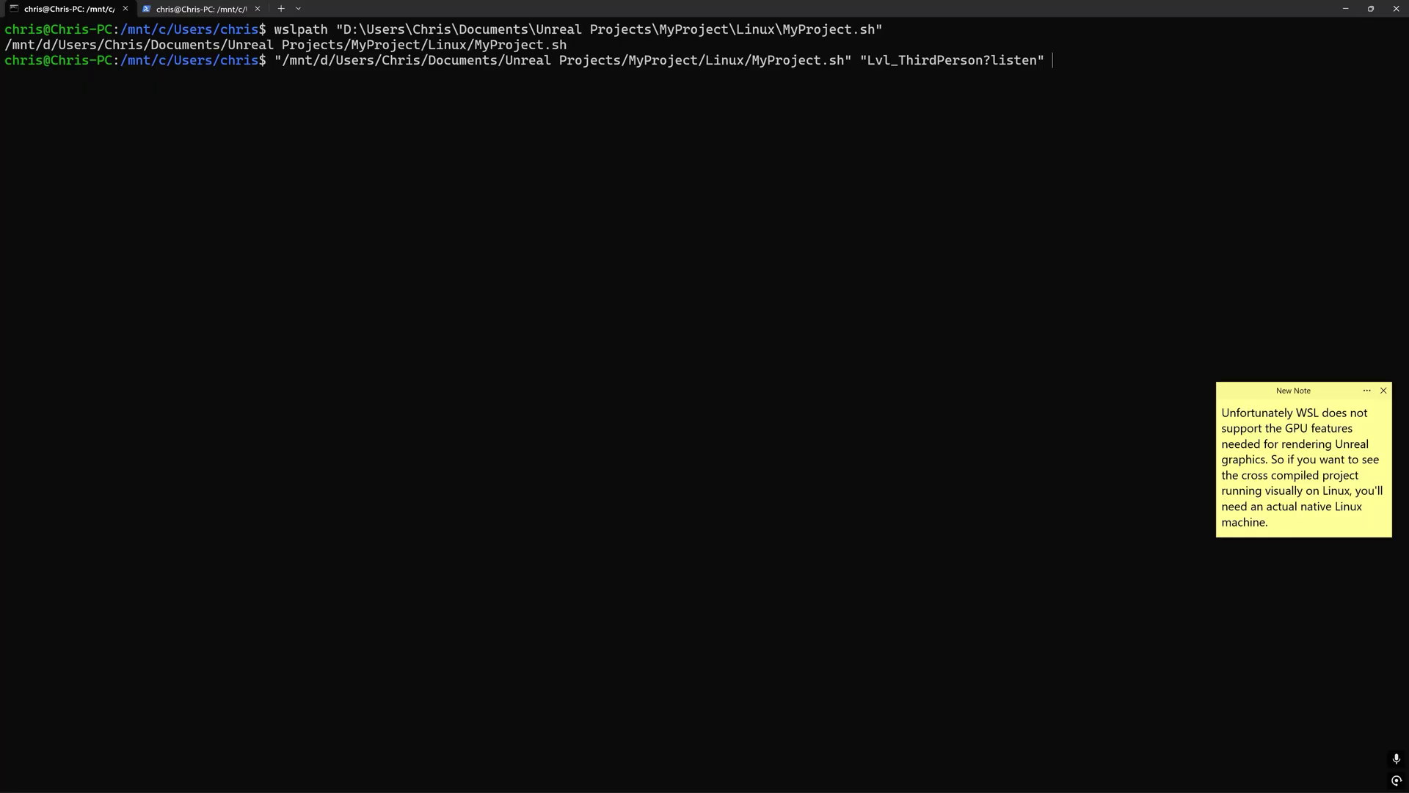
pyautogui.write('-port=7777 -nullrhi -nosound')
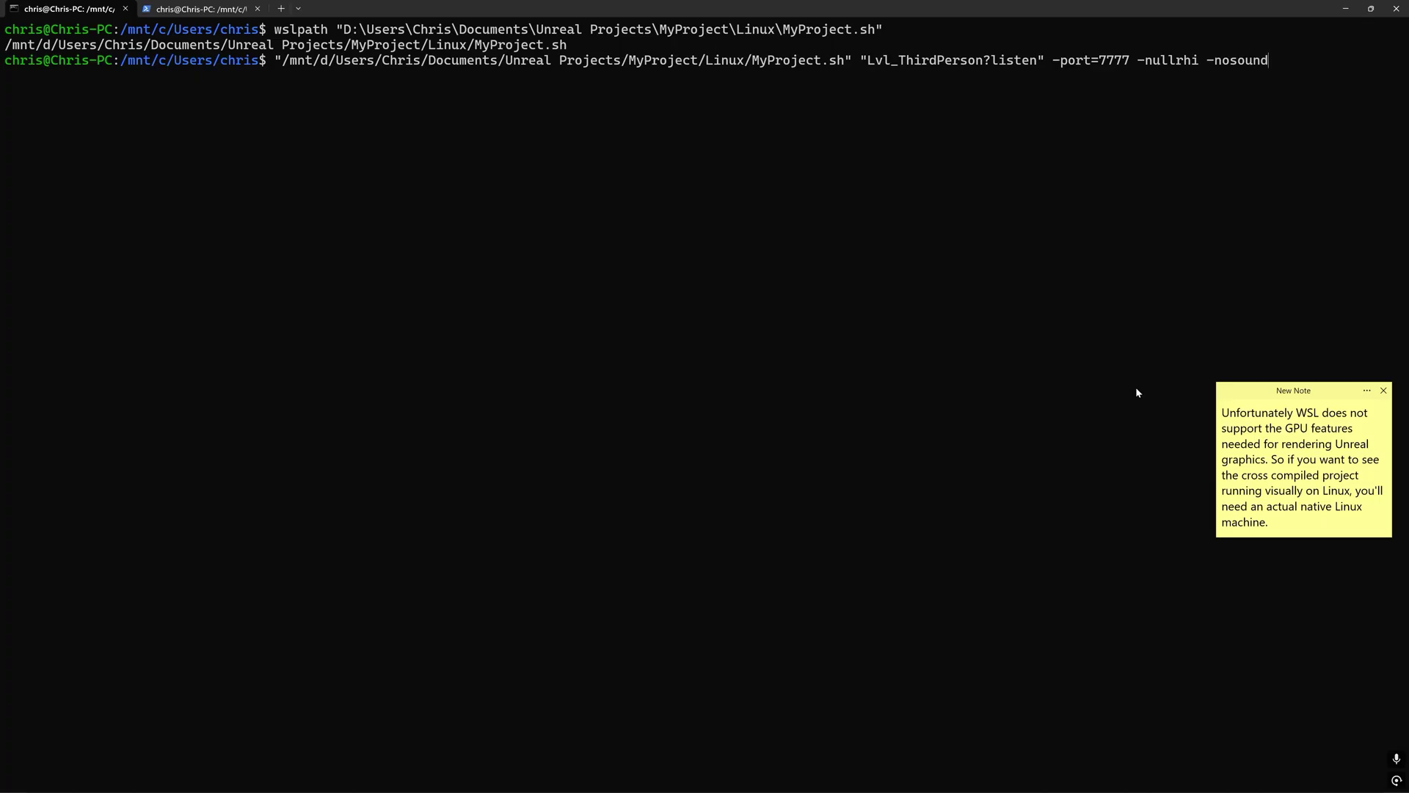
pyautogui.press('Return')
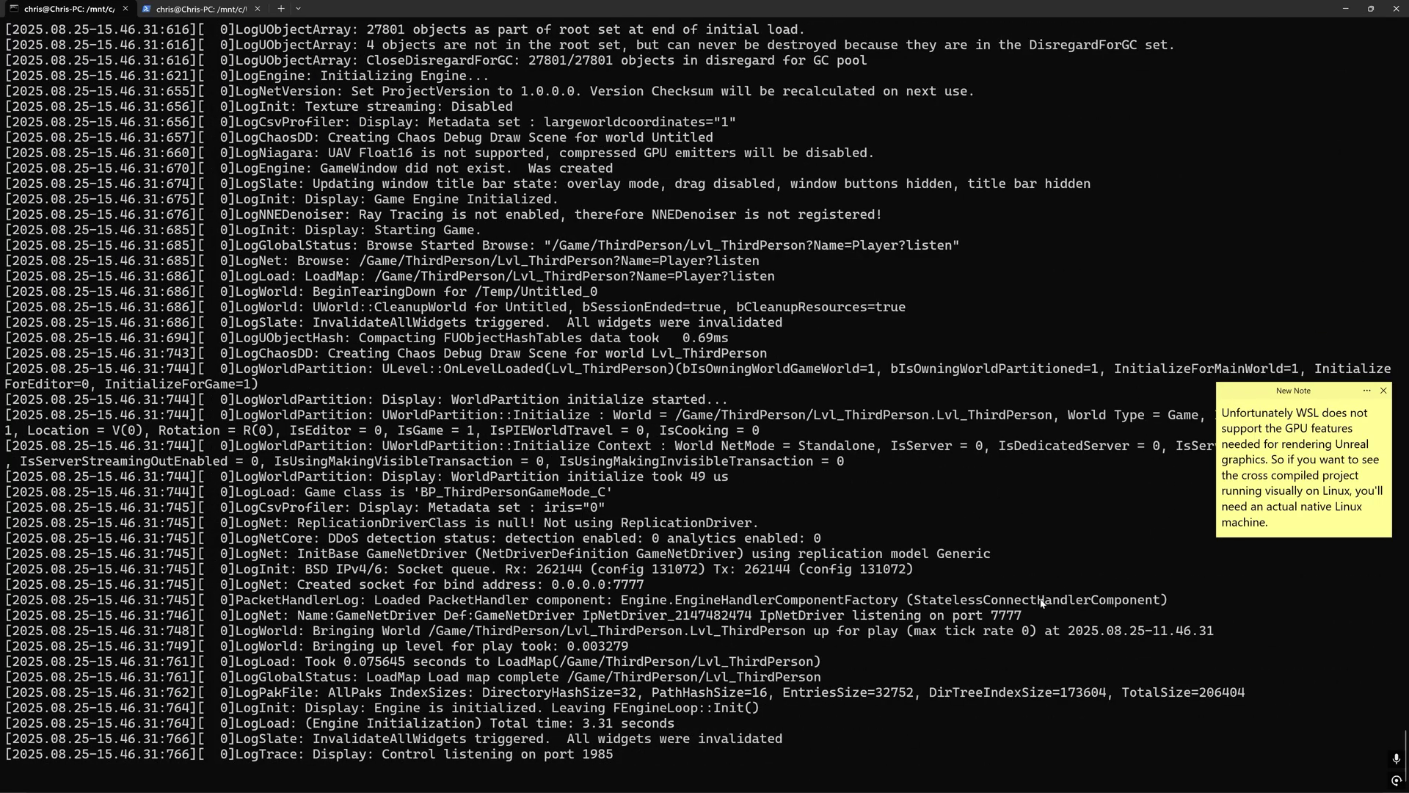
pyautogui.moveTo(1026, 616); pyautogui.dragTo(237, 620)
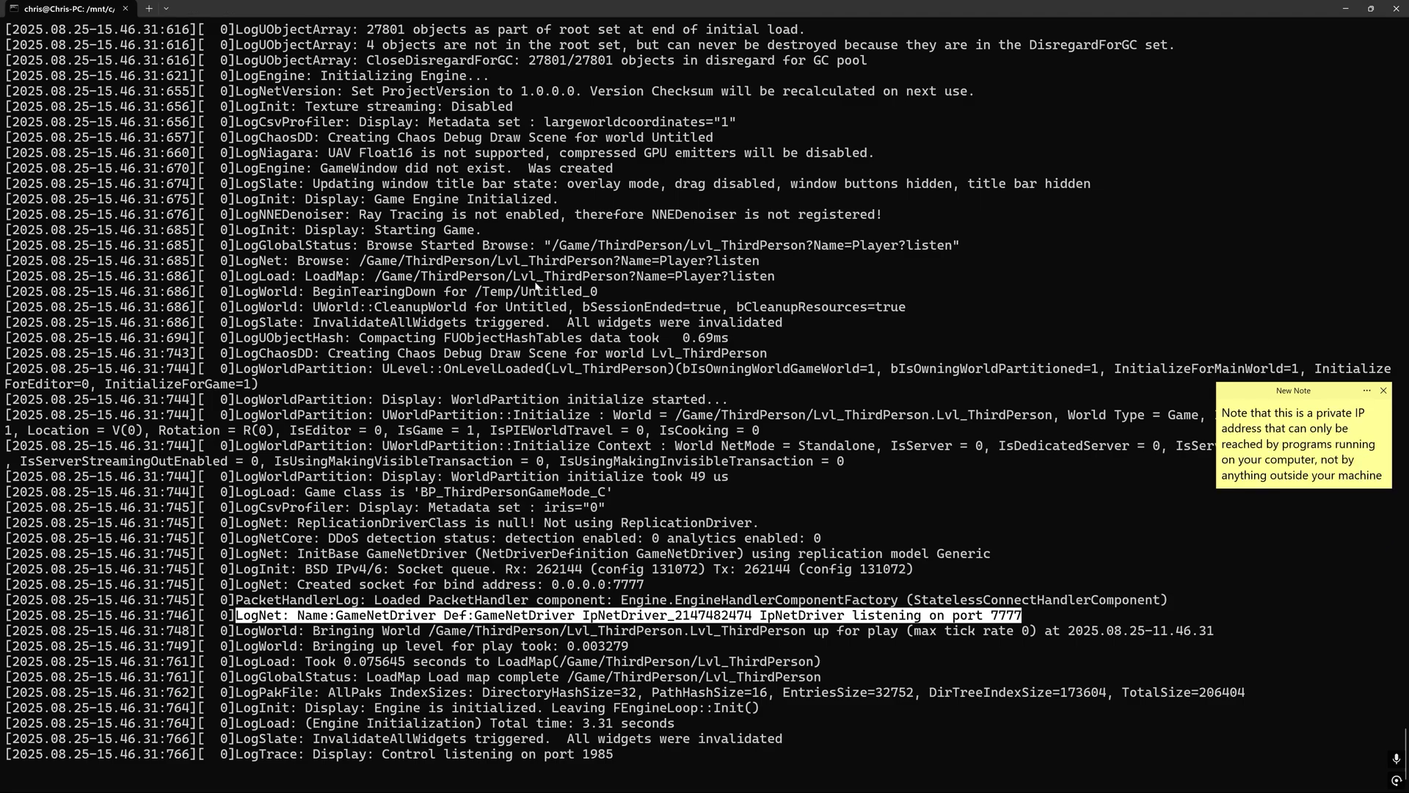
# - Start a WSL shell in a new Command Prompt tab
pyautogui.click(166, 8)
pyautogui.click(238, 51)
pyautogui.write('wsl')
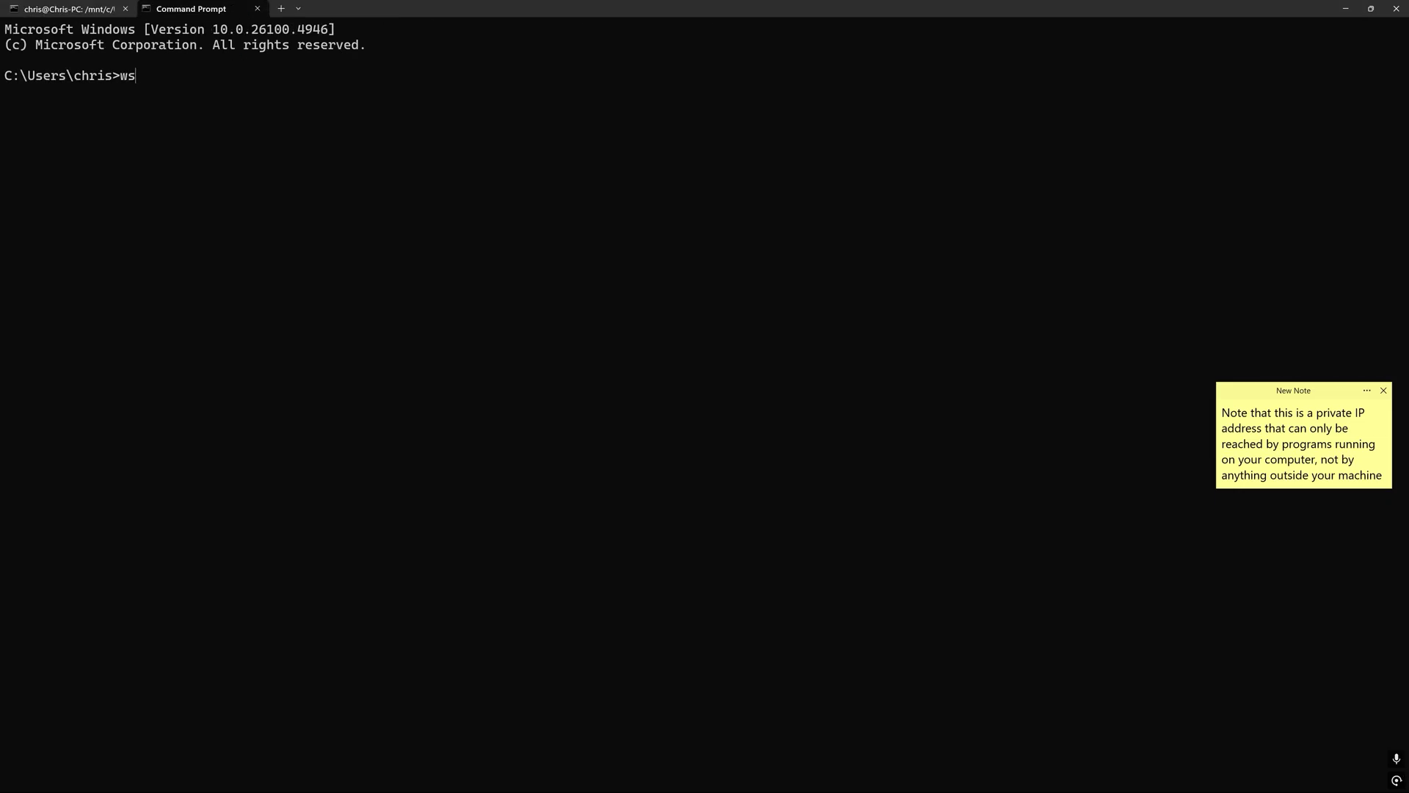
pyautogui.press('Return')
# - Run the pasted IP lookup command and copy WSL's address 172.25.149.172
pyautogui.write("ip -o -4 addr show eth0 | awk '{print $4}' | cut -d/ -f1")
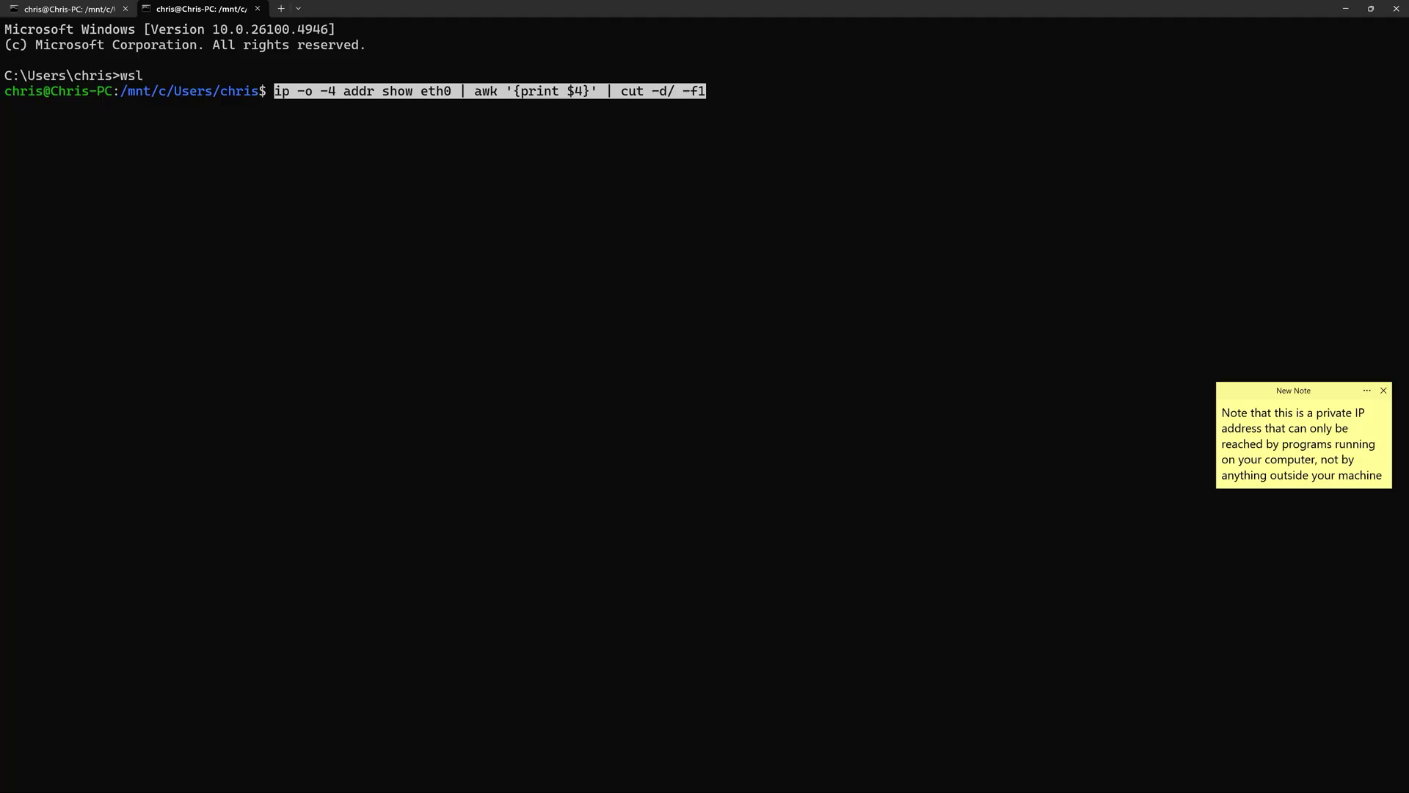
pyautogui.press('Return')
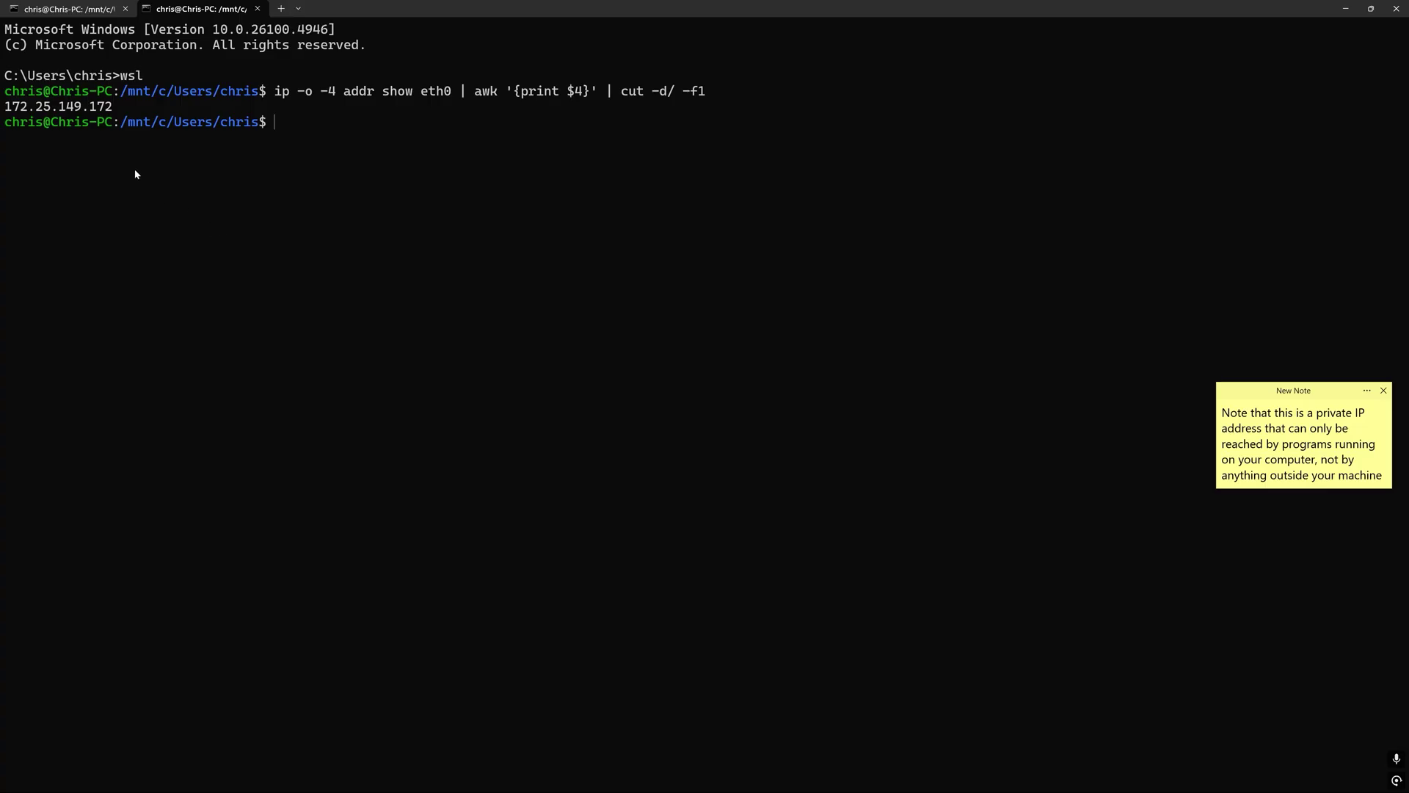
pyautogui.moveTo(116, 109); pyautogui.dragTo(3, 108)
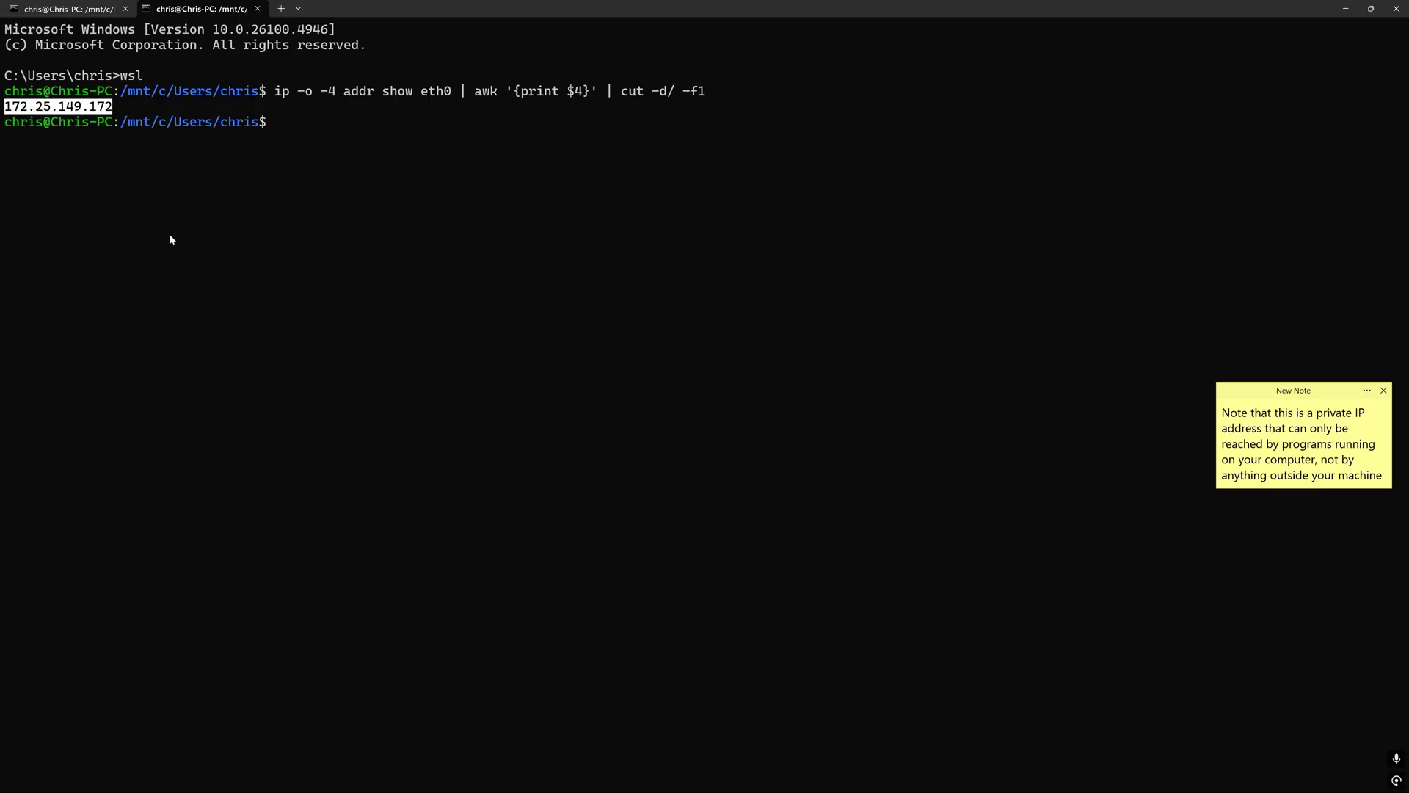
pyautogui.hotkey('ctrl', 'c')
# - Back in Unreal, create a new Open World level
pyautogui.hotkey('alt', 'Tab')
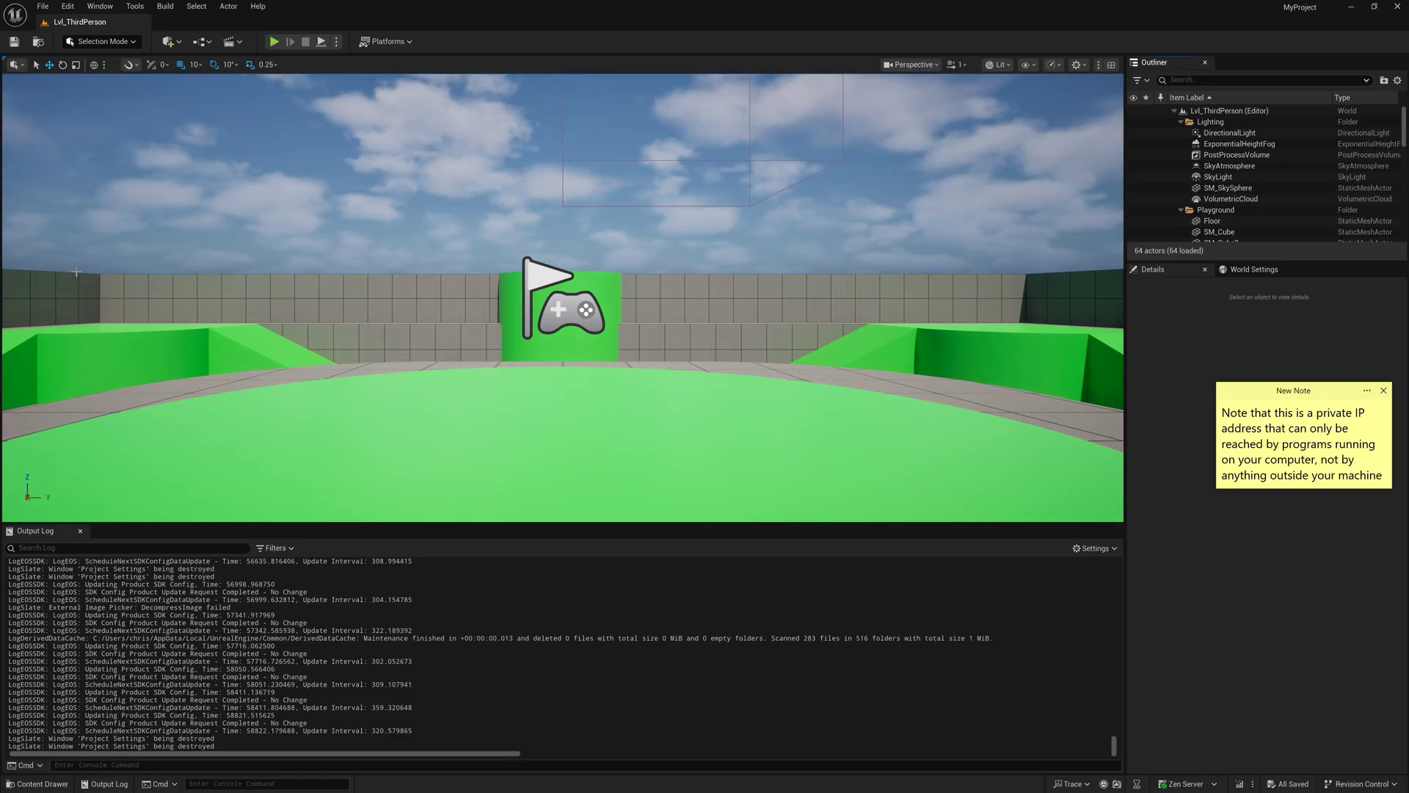
pyautogui.click(42, 6)
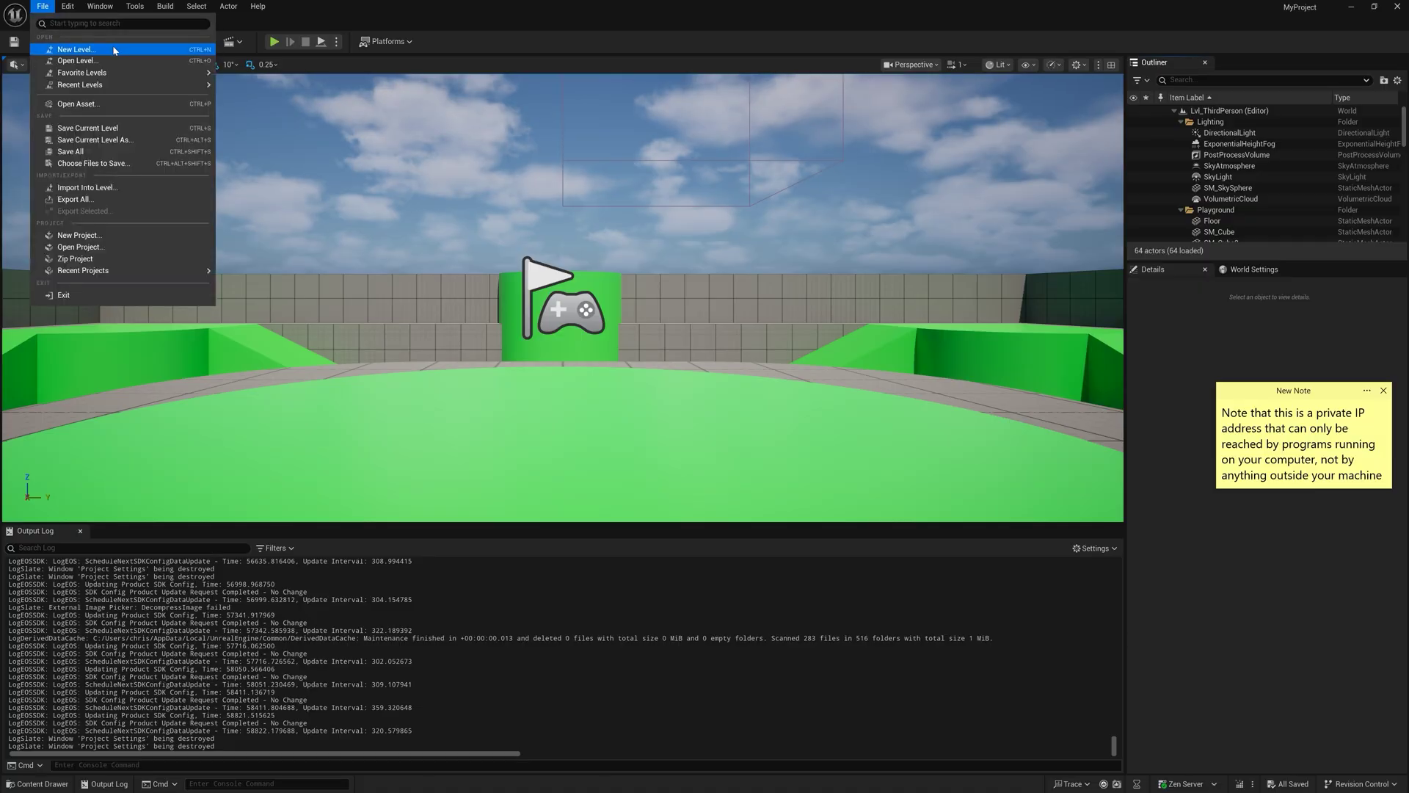
pyautogui.click(73, 49)
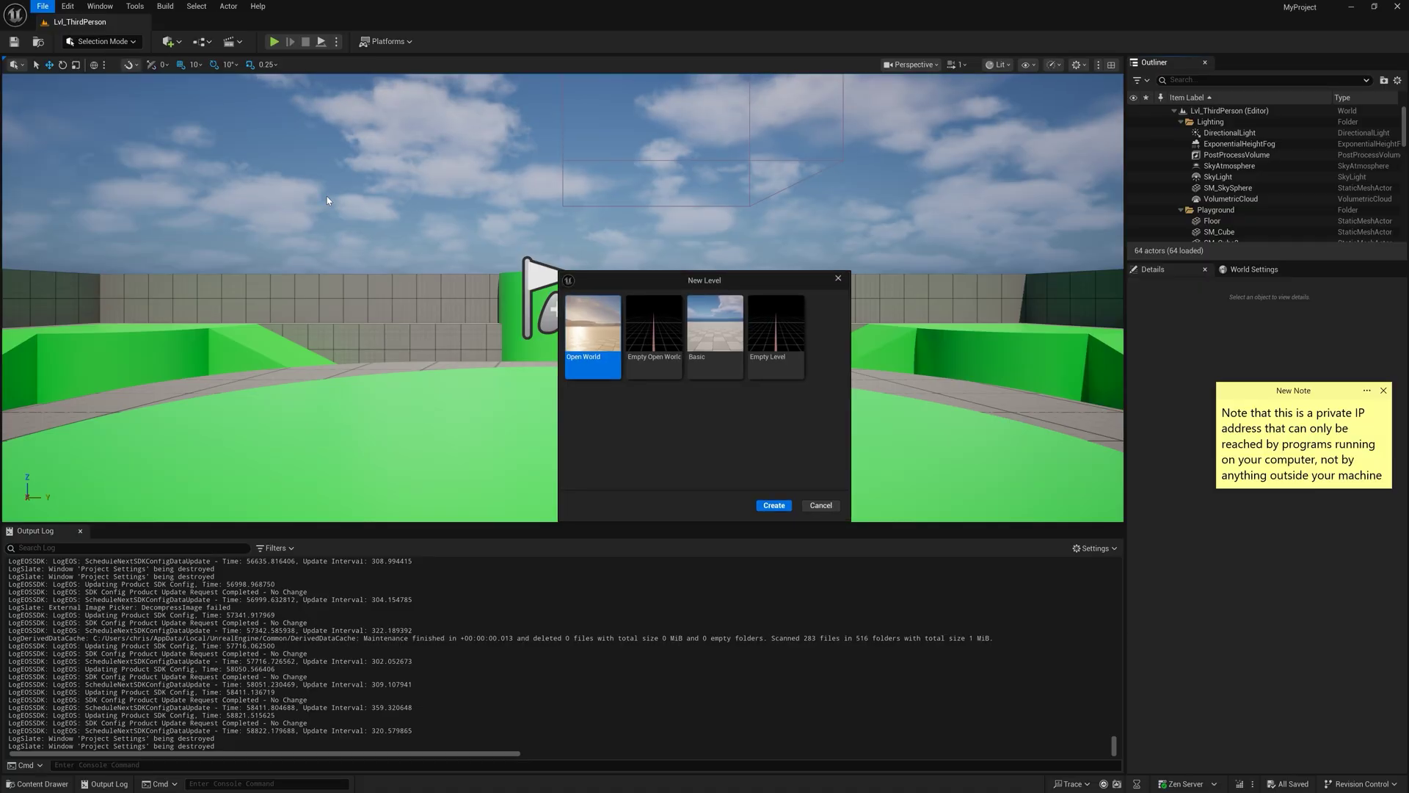
pyautogui.click(790, 507)
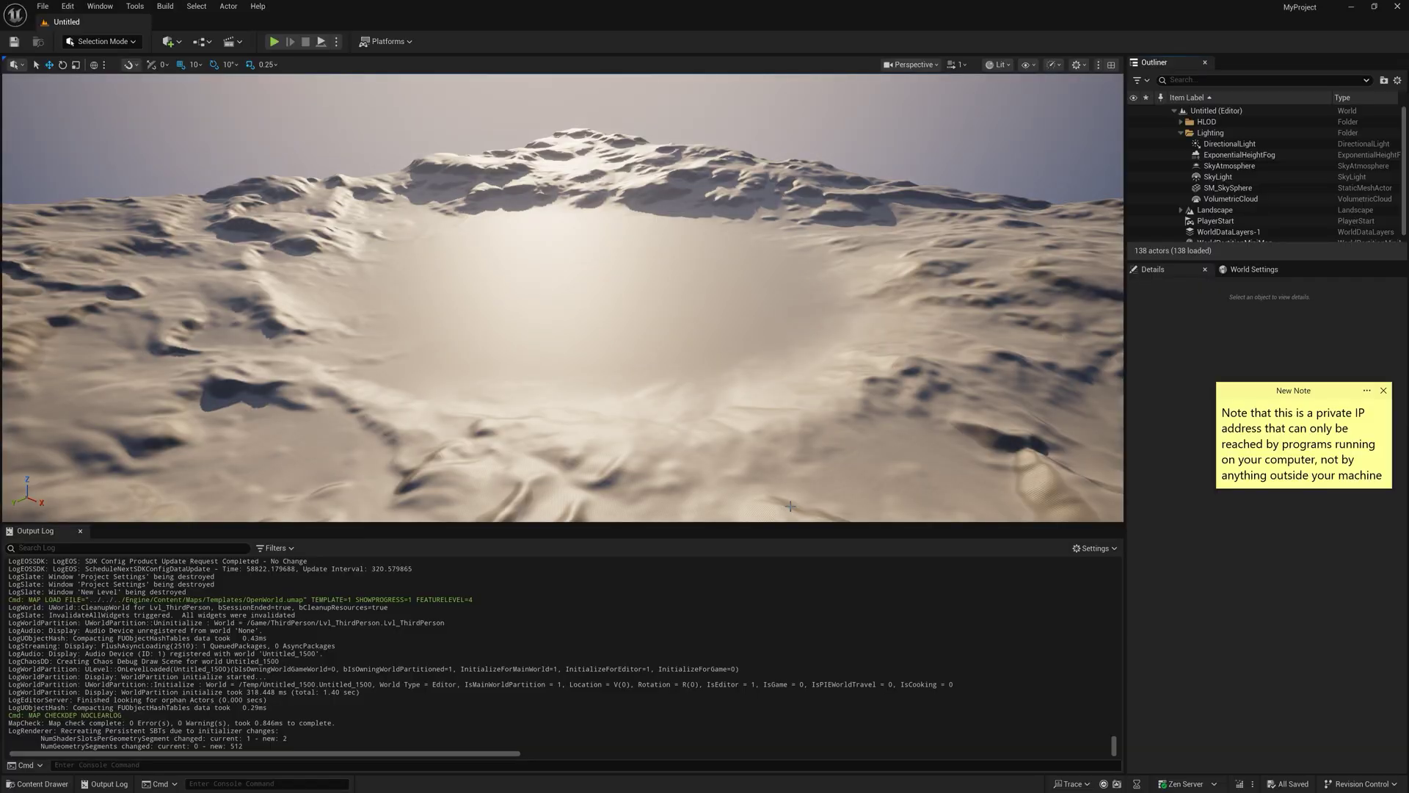
# - Play in editor and run open 172.25.149.172:7777 in the console, then check the server log
pyautogui.click(274, 41)
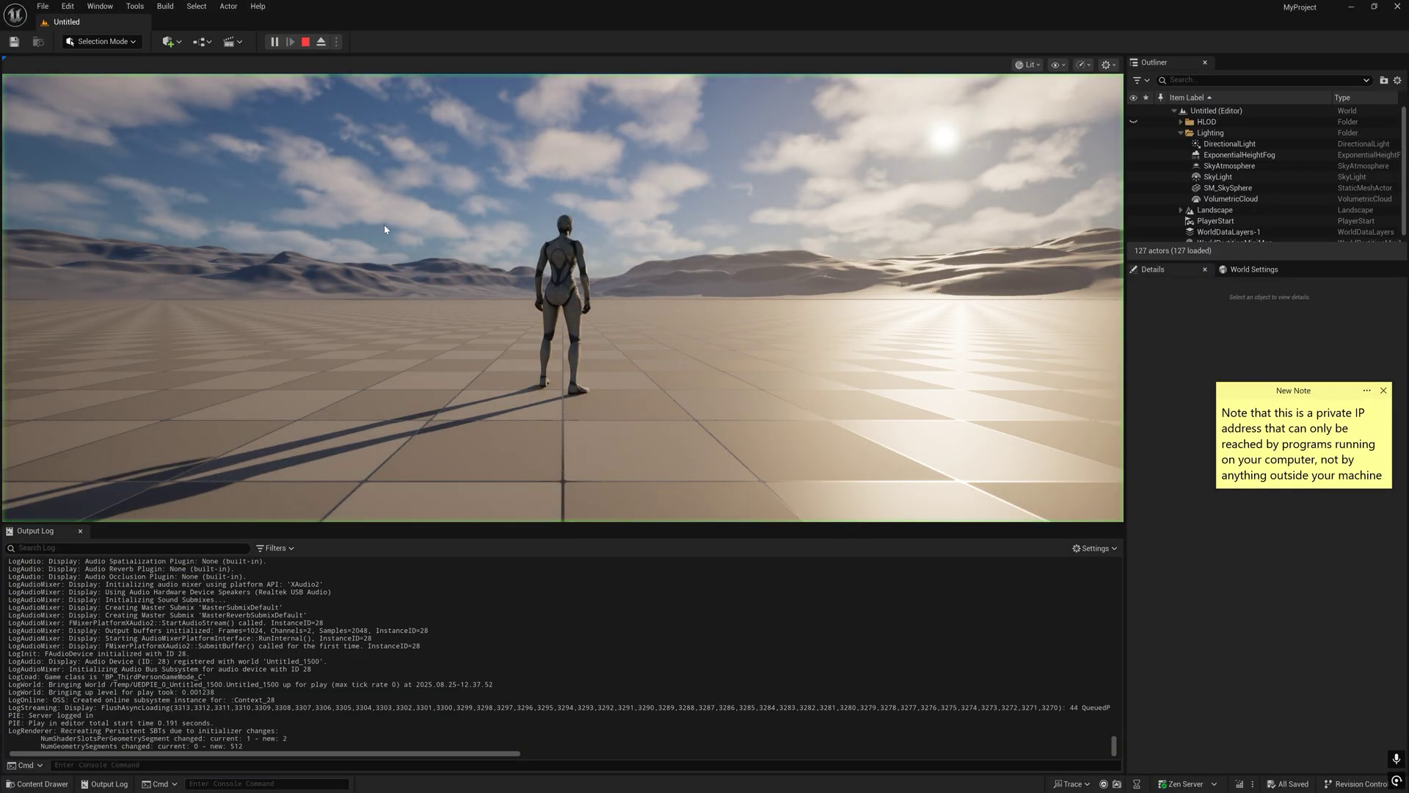
pyautogui.press('`')
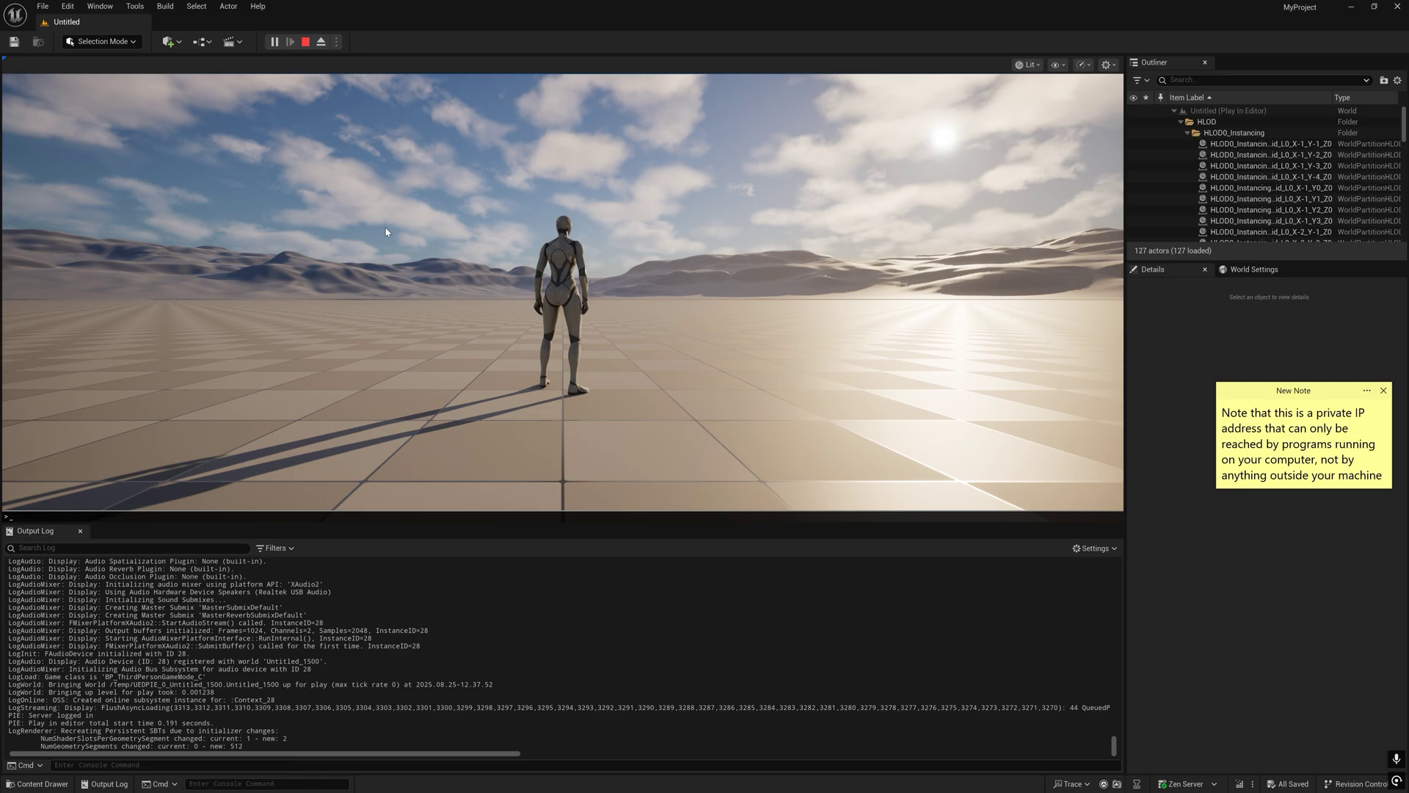
pyautogui.write('o')
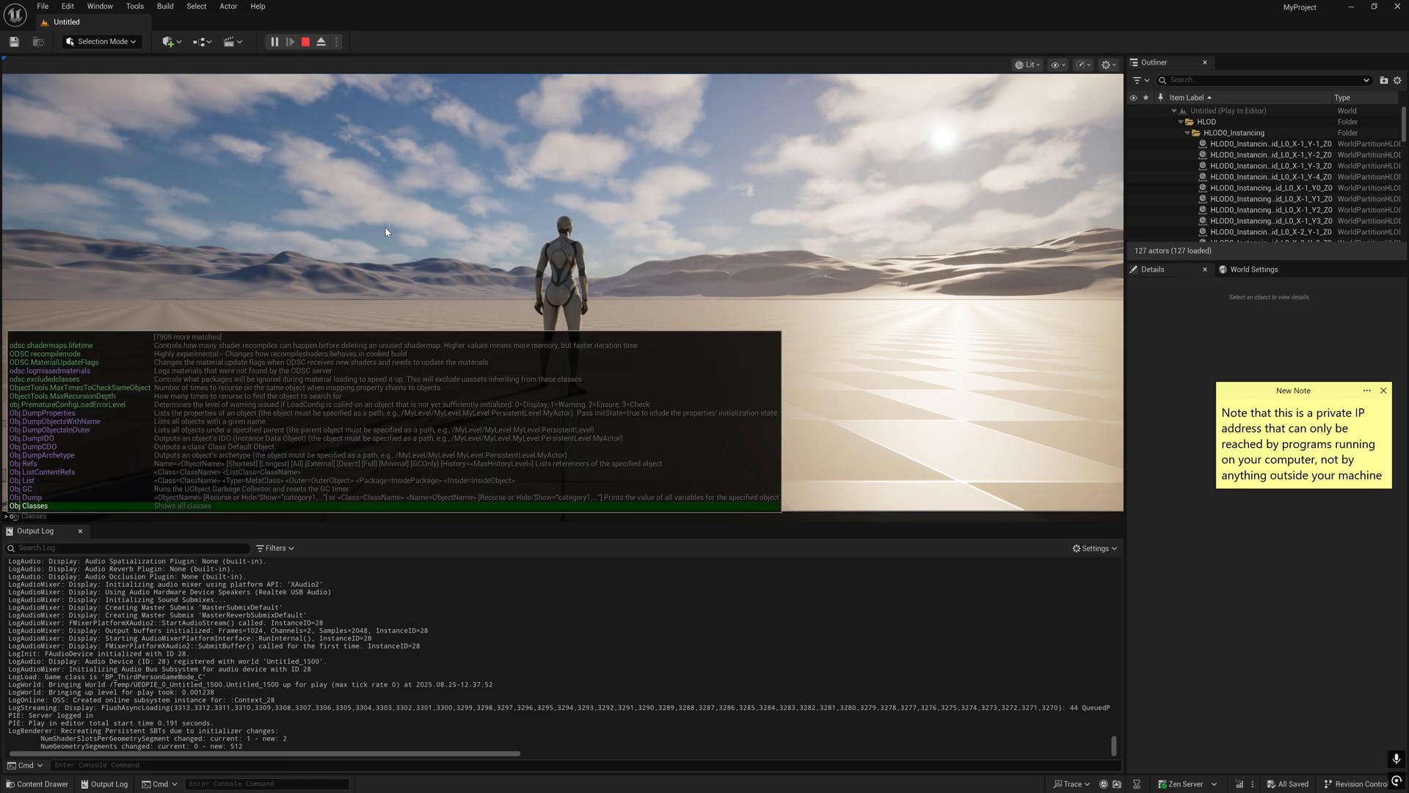
pyautogui.write('pen 172.25.149.172:77')
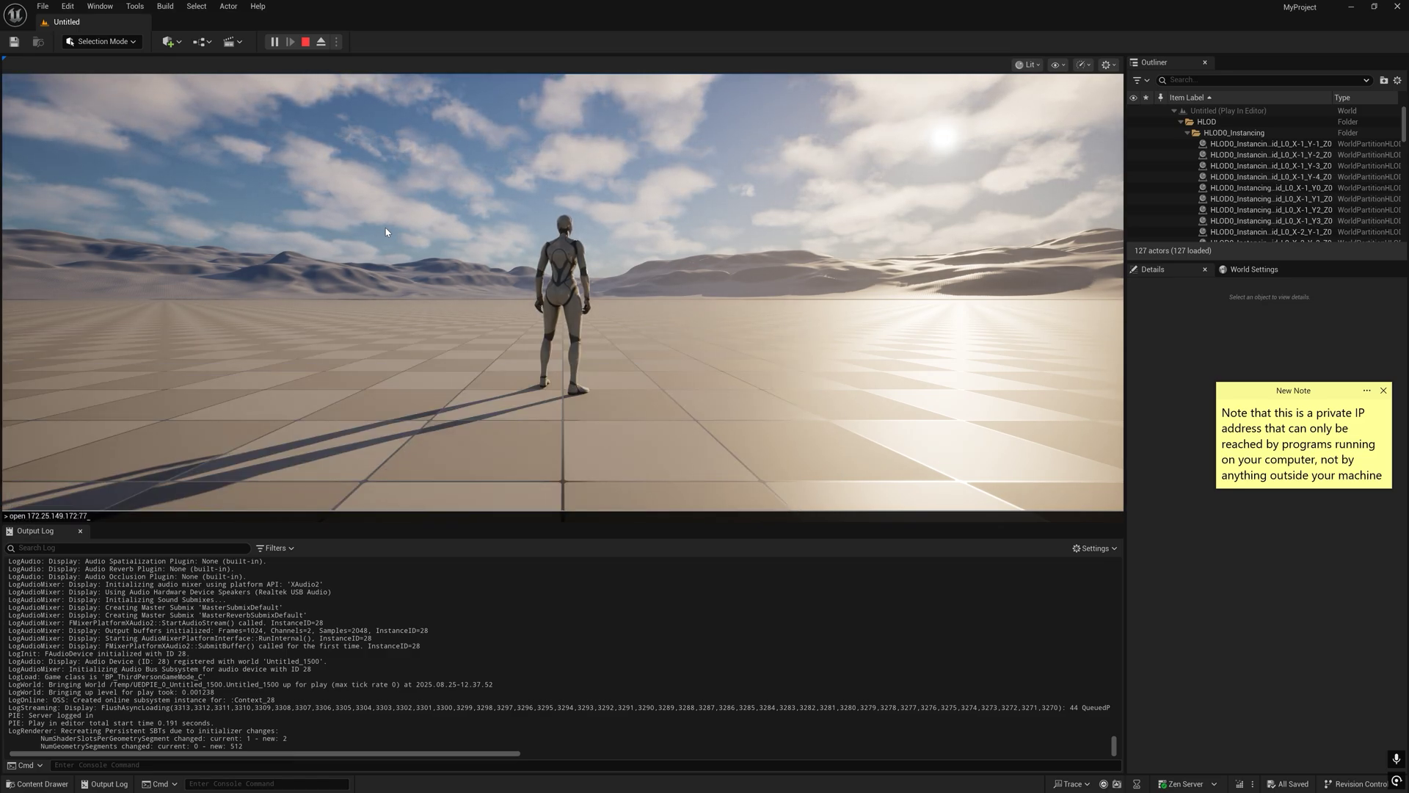
pyautogui.write('77')
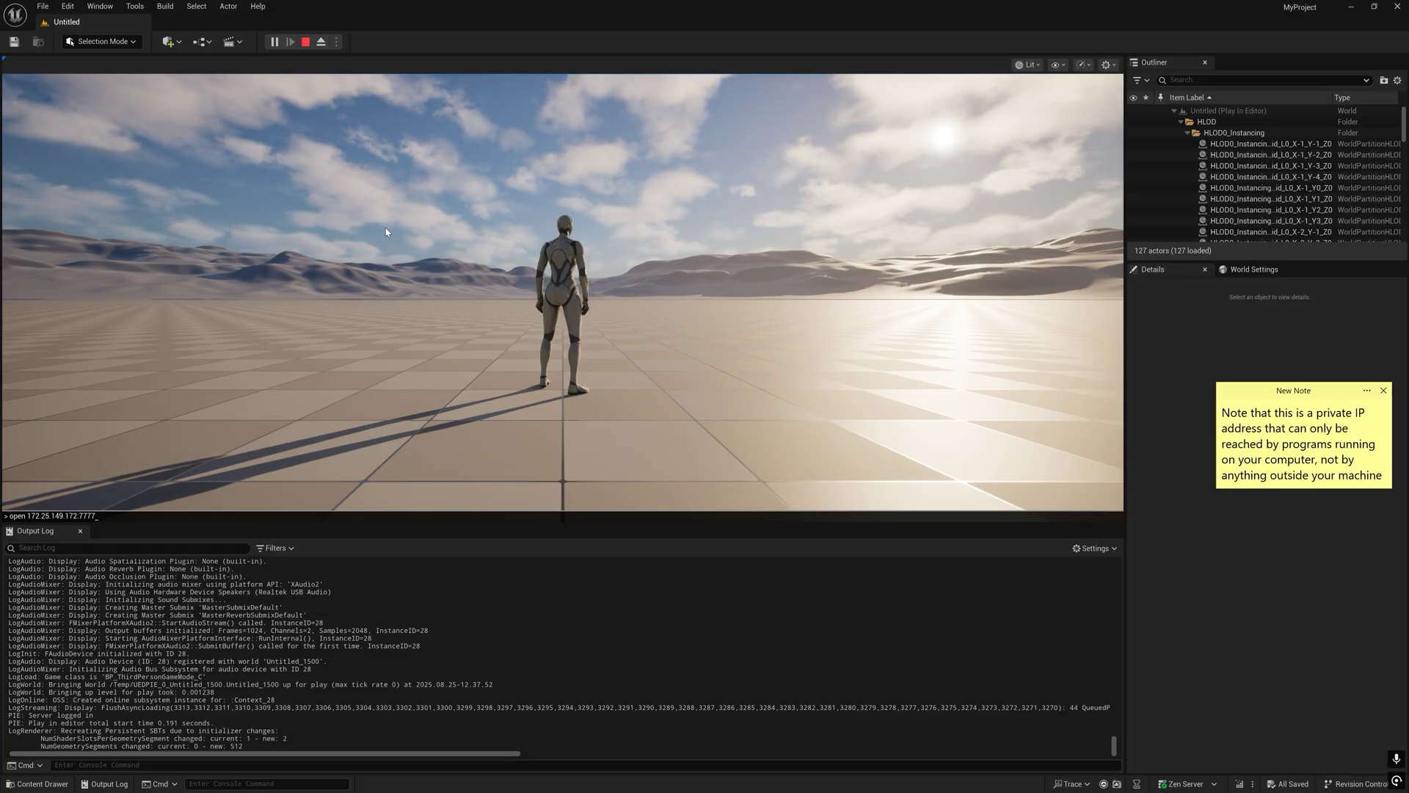
pyautogui.press('Return')
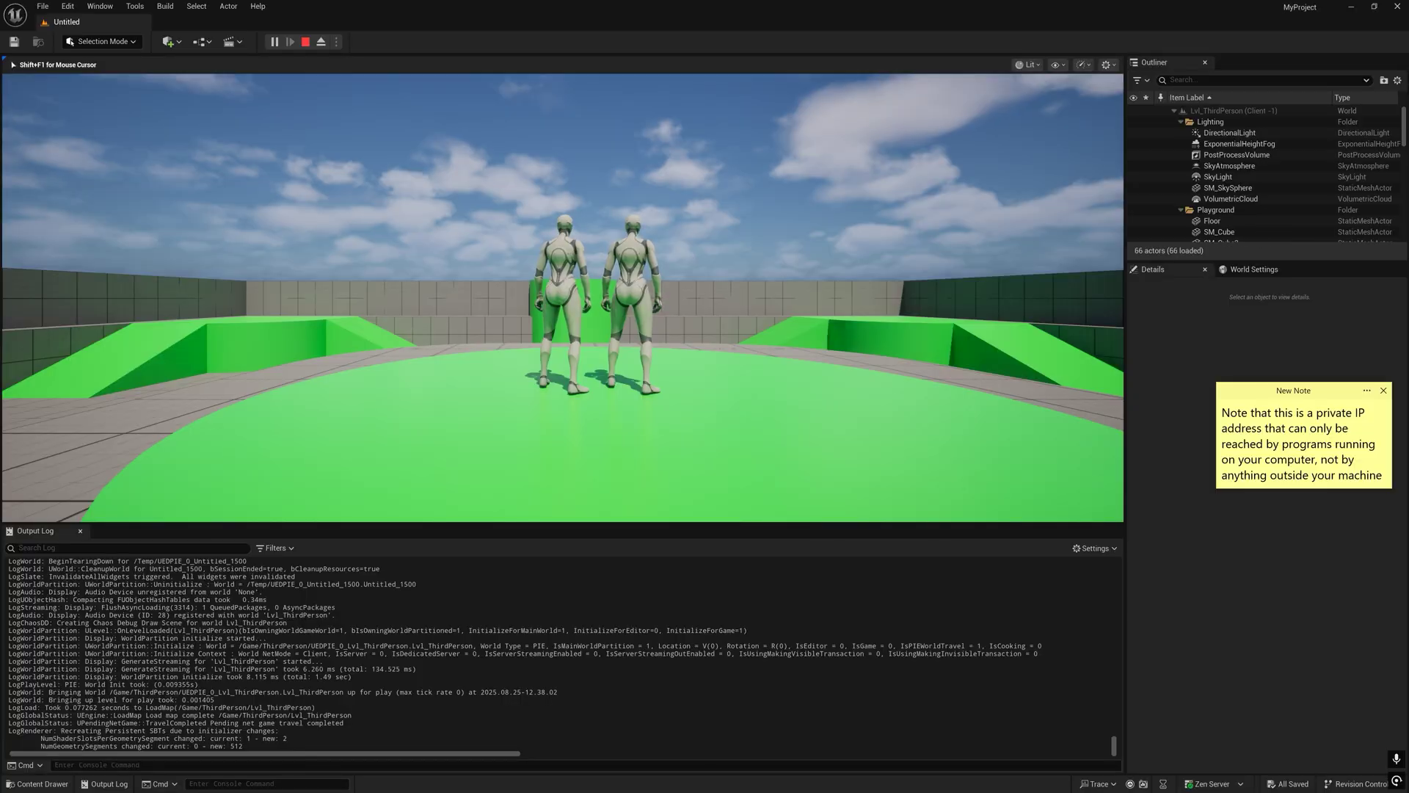
pyautogui.hotkey('alt', 'Tab')
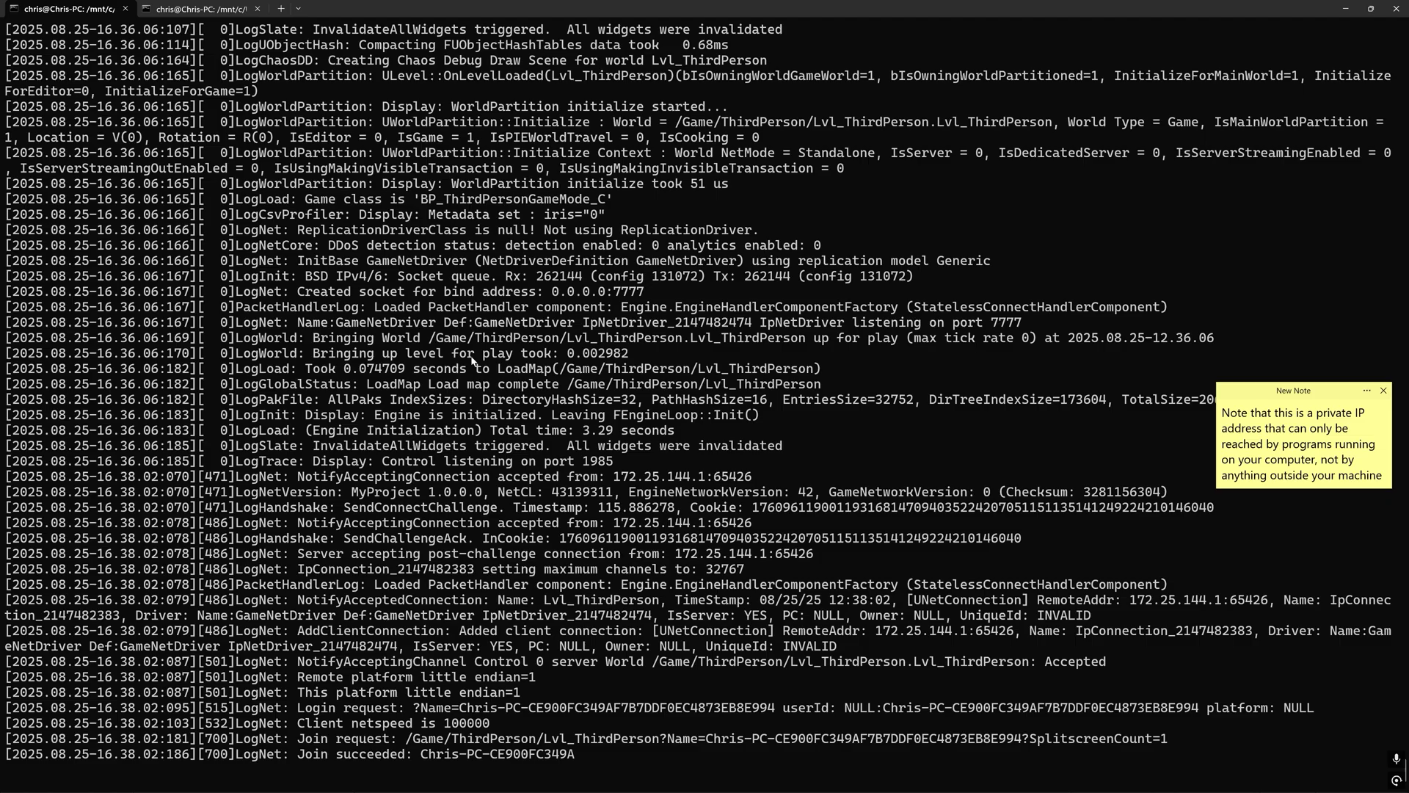
# - Highlight the connection-accepted, Join request and Join succeeded lines in the server log
pyautogui.moveTo(756, 478); pyautogui.dragTo(237, 479)
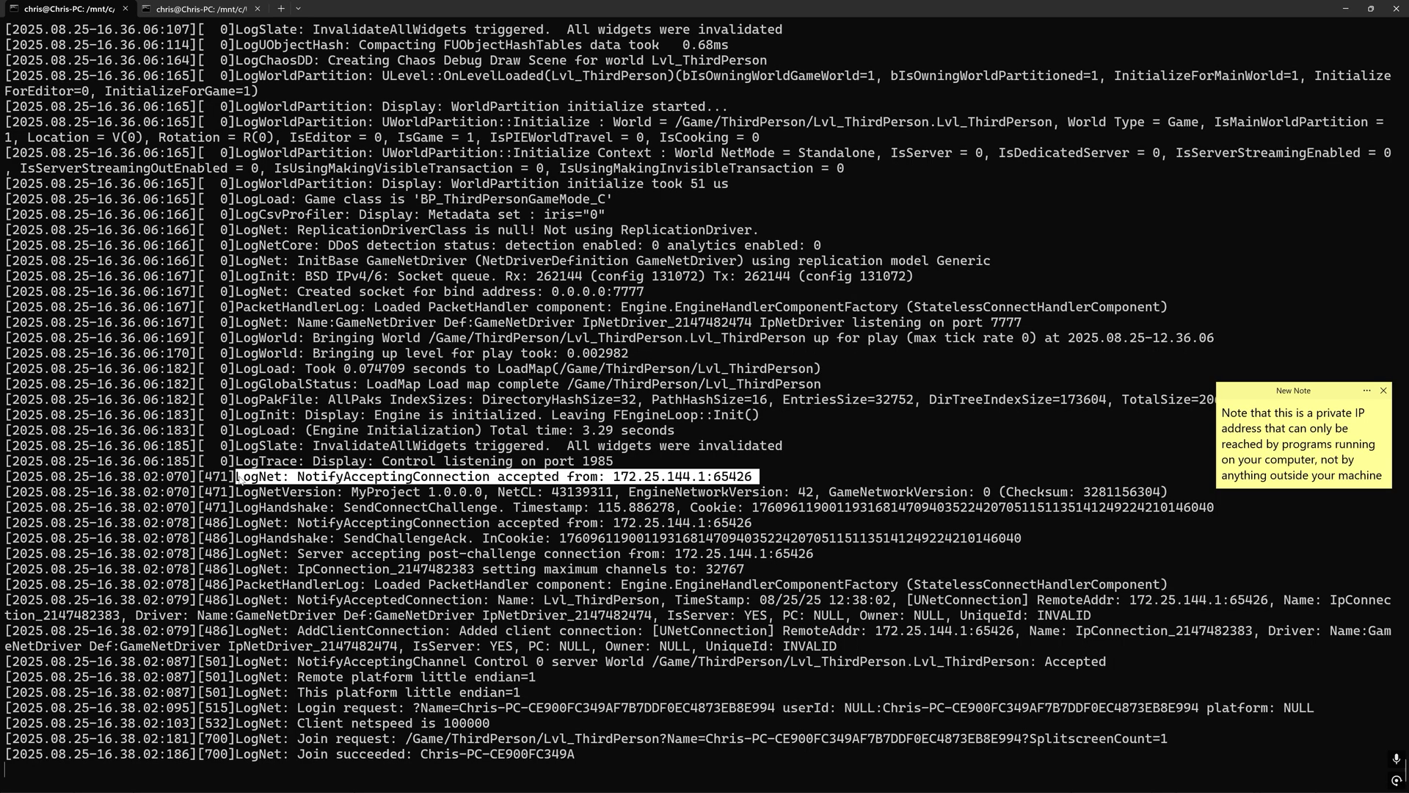
pyautogui.tripleClick(576, 738)
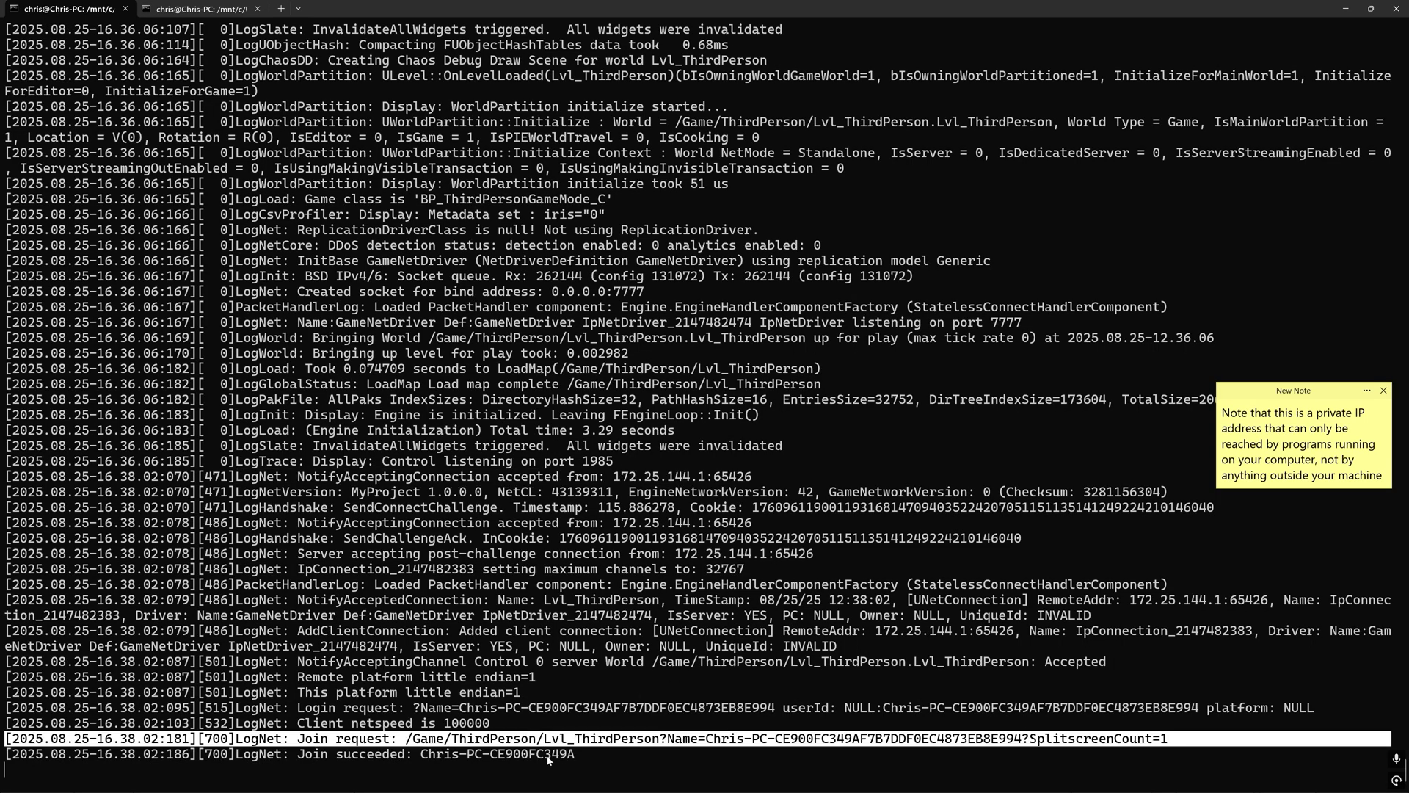
pyautogui.moveTo(628, 753); pyautogui.dragTo(259, 754)
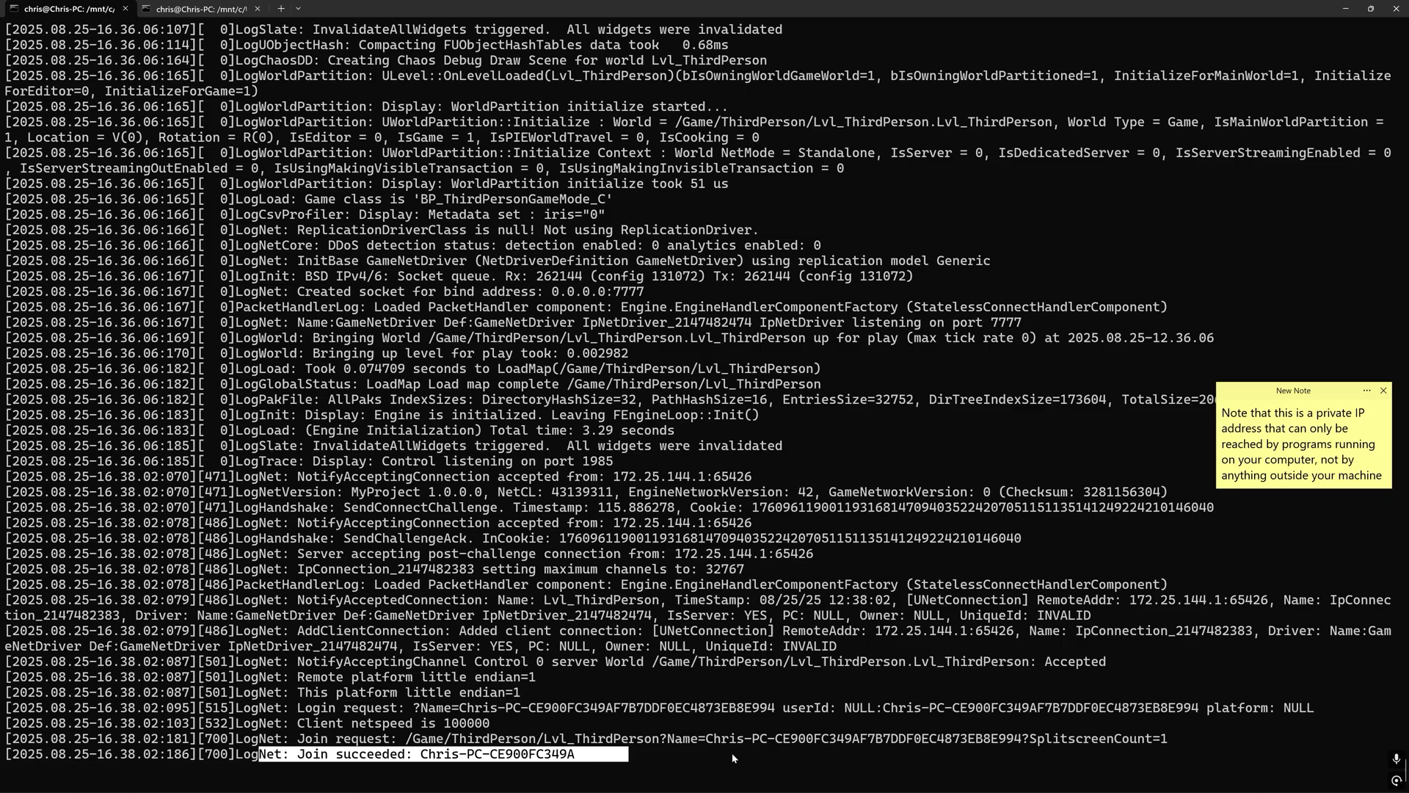
pyautogui.hotkey('ctrl', 'c')
# - Dismiss the private-IP sticky note, stop the game server, and clear the terminal
pyautogui.click(1383, 391)
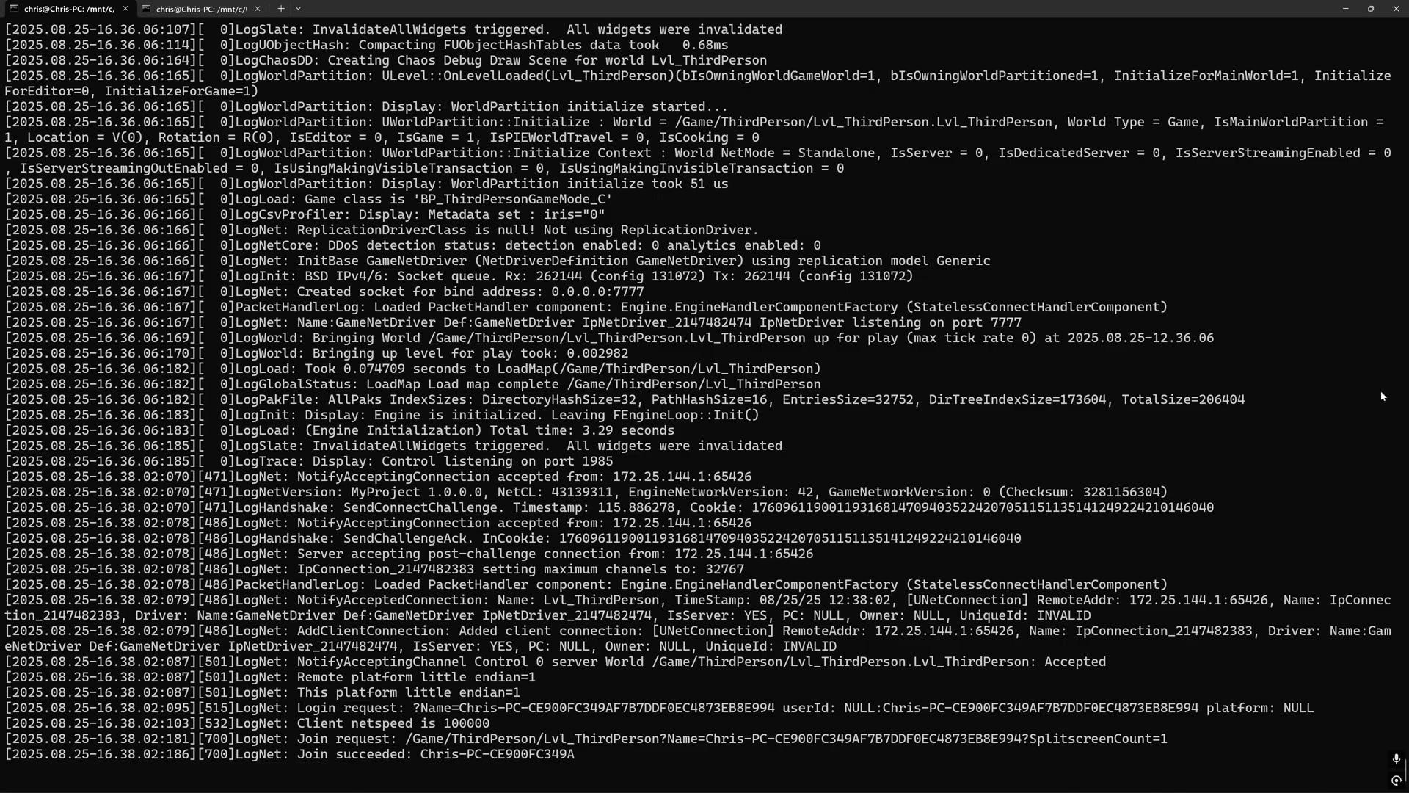
pyautogui.hotkey('ctrl', 'c')
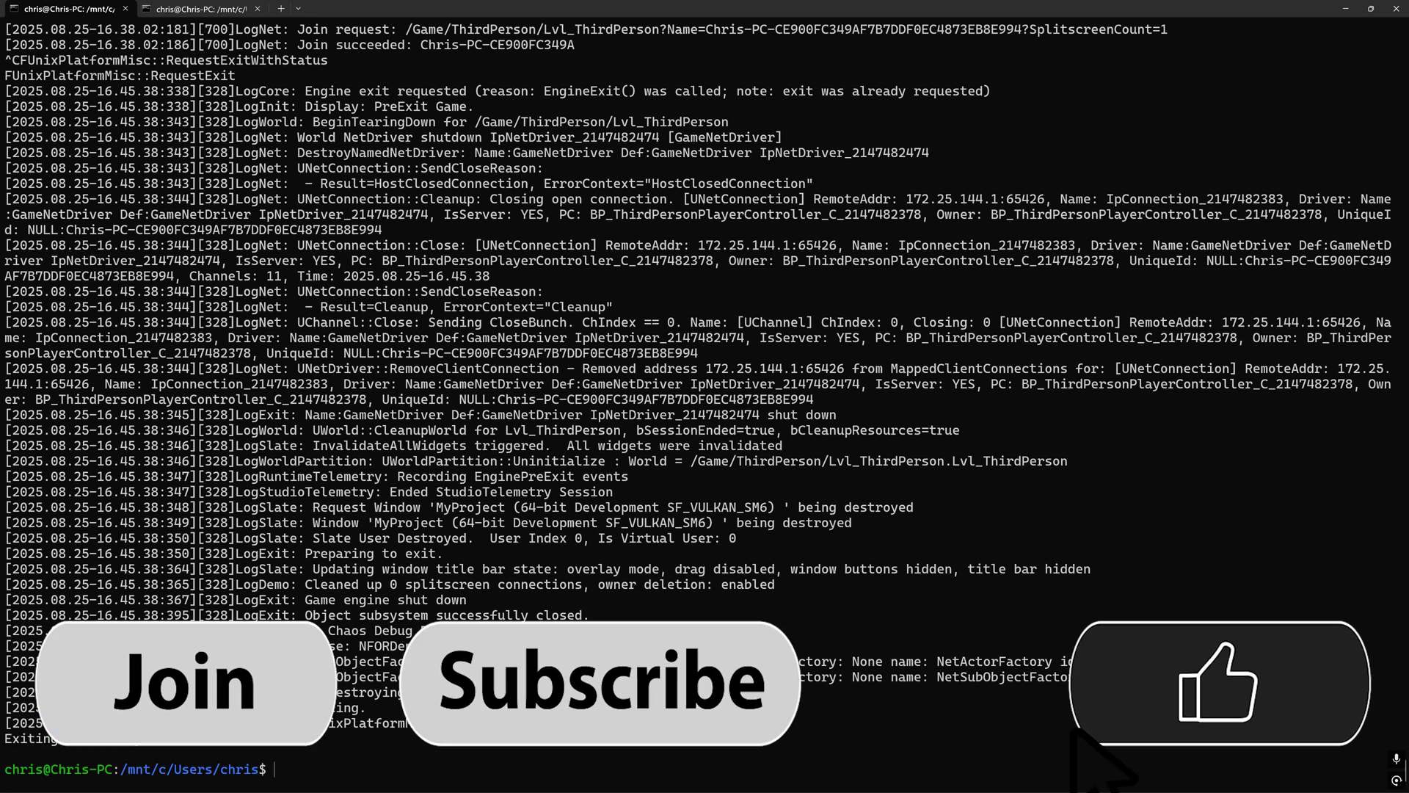
pyautogui.write('clear')
pyautogui.press('Return')
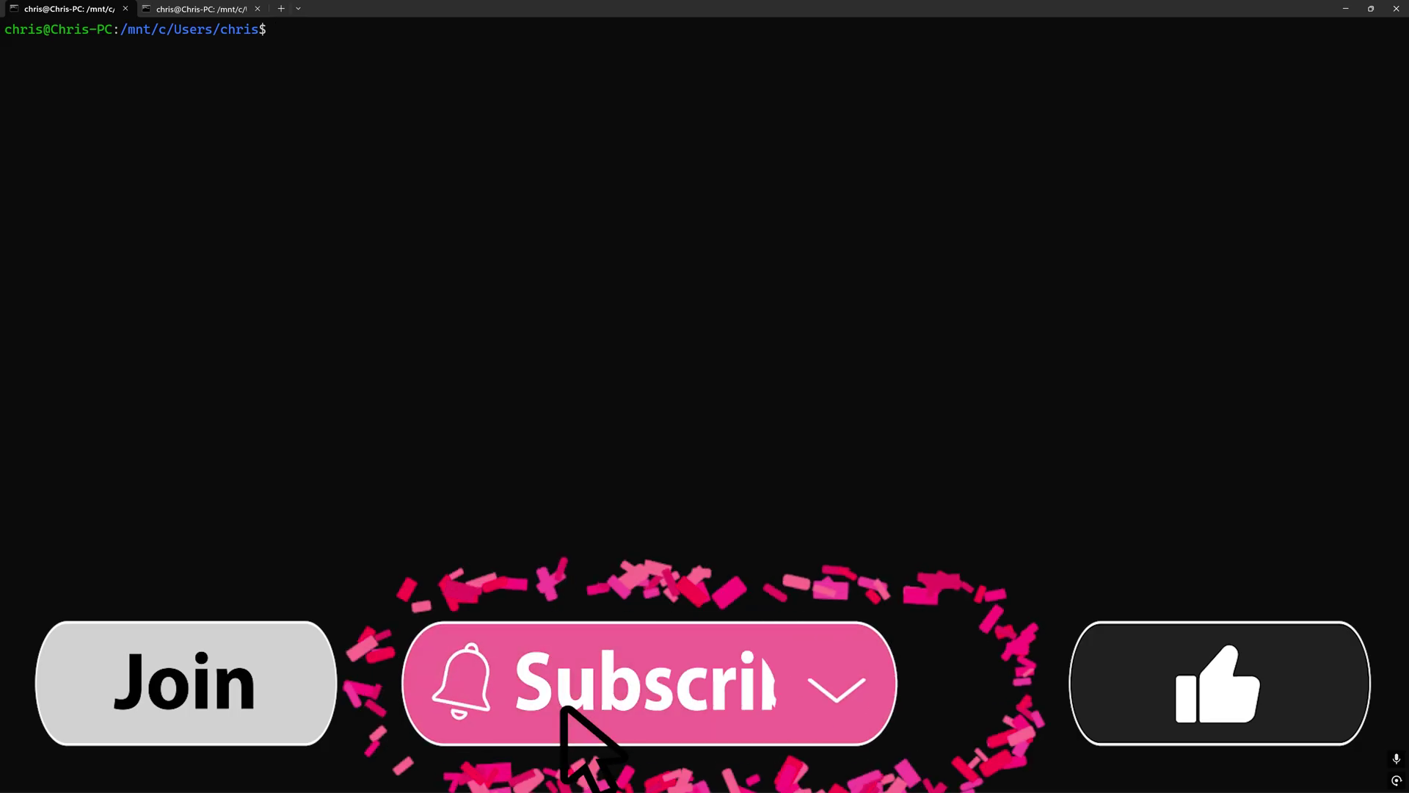